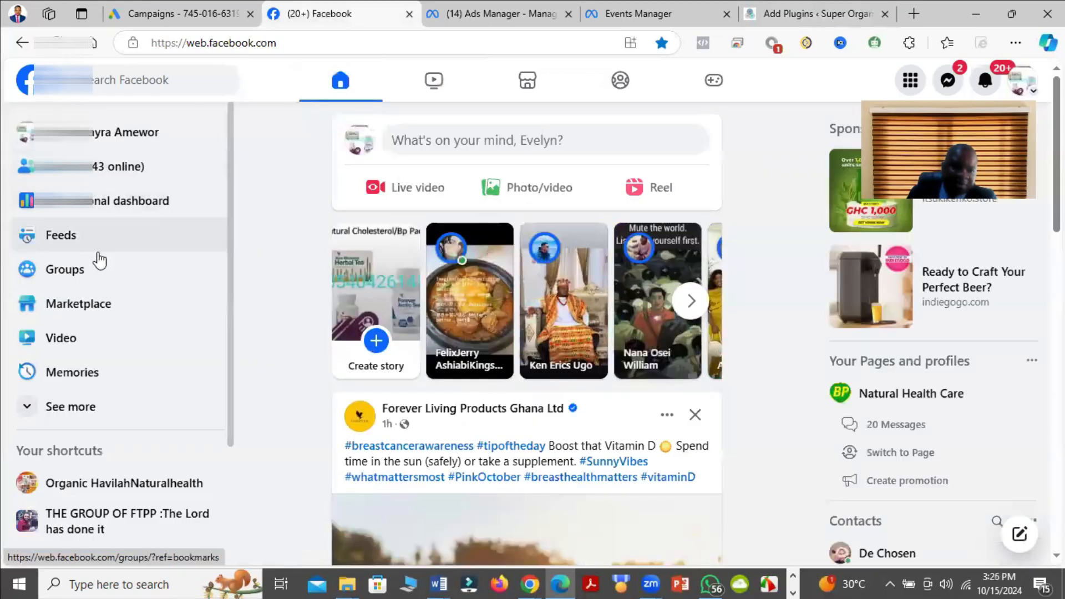
Step: Switch from Facebook to Ads Manager, display all its business tools, and go to Events Manager
left_click(100, 410)
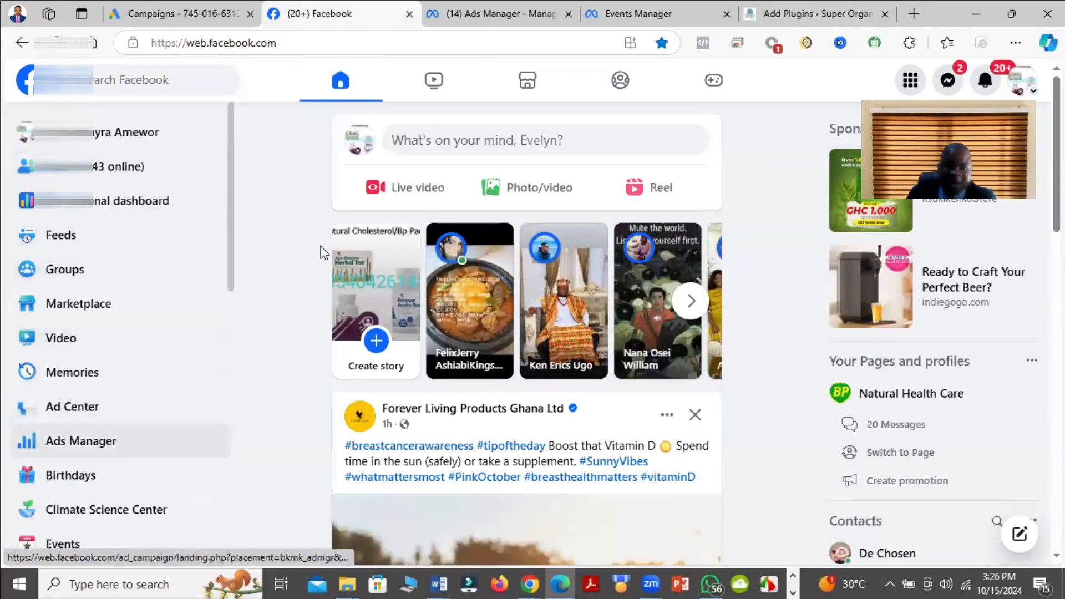
left_click(545, 8)
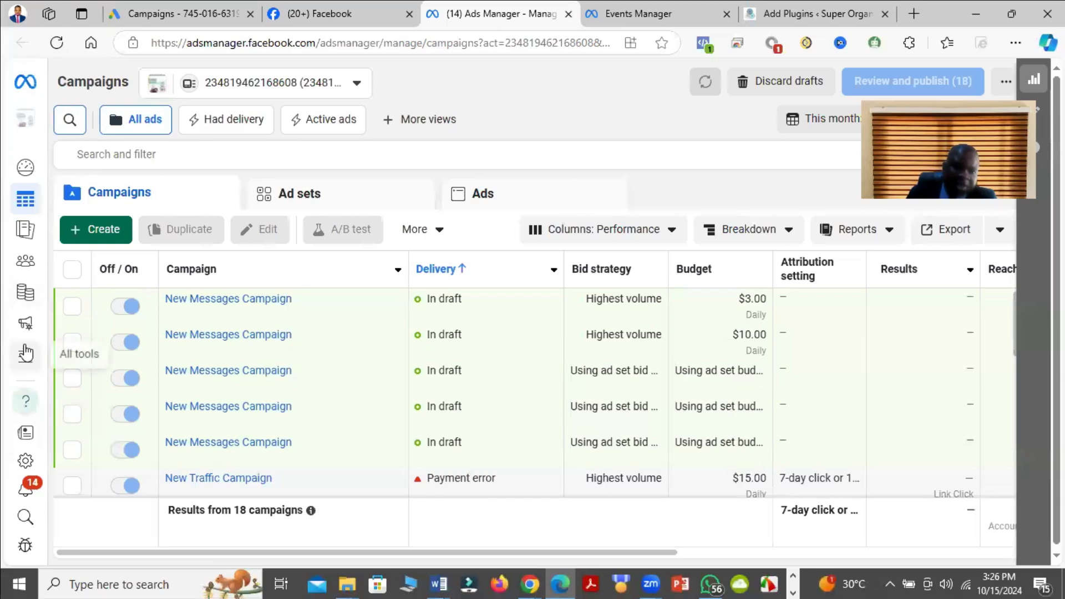
mouse_move(43, 361)
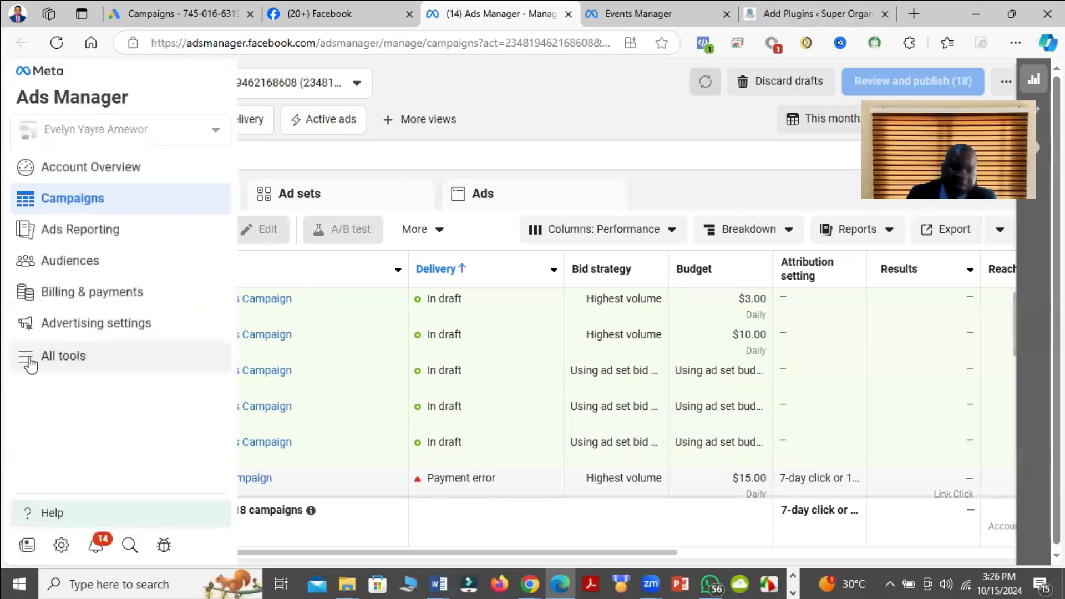
left_click(44, 361)
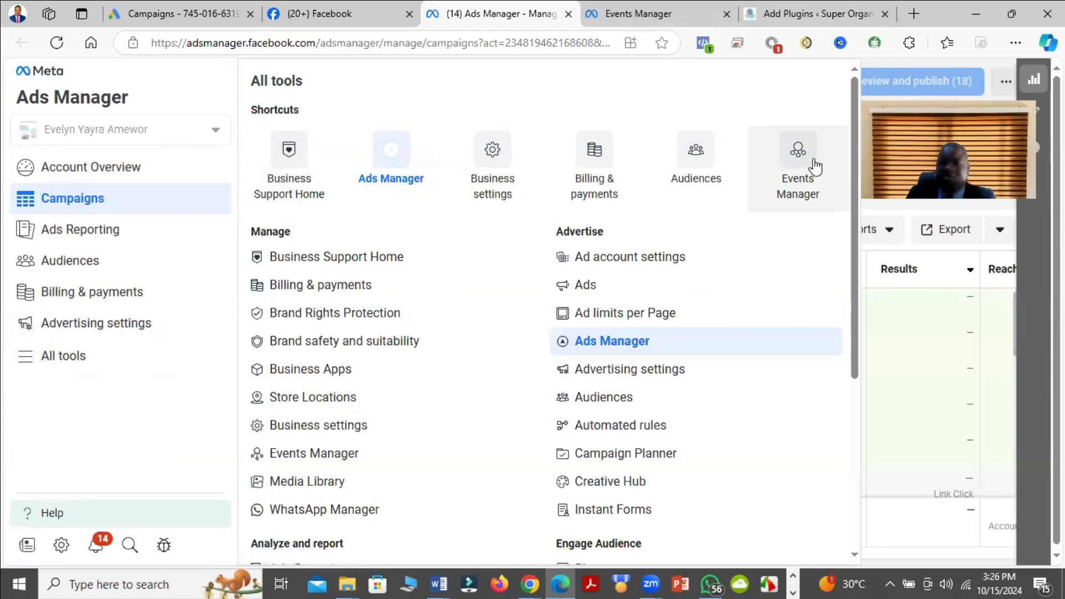
left_click(702, 14)
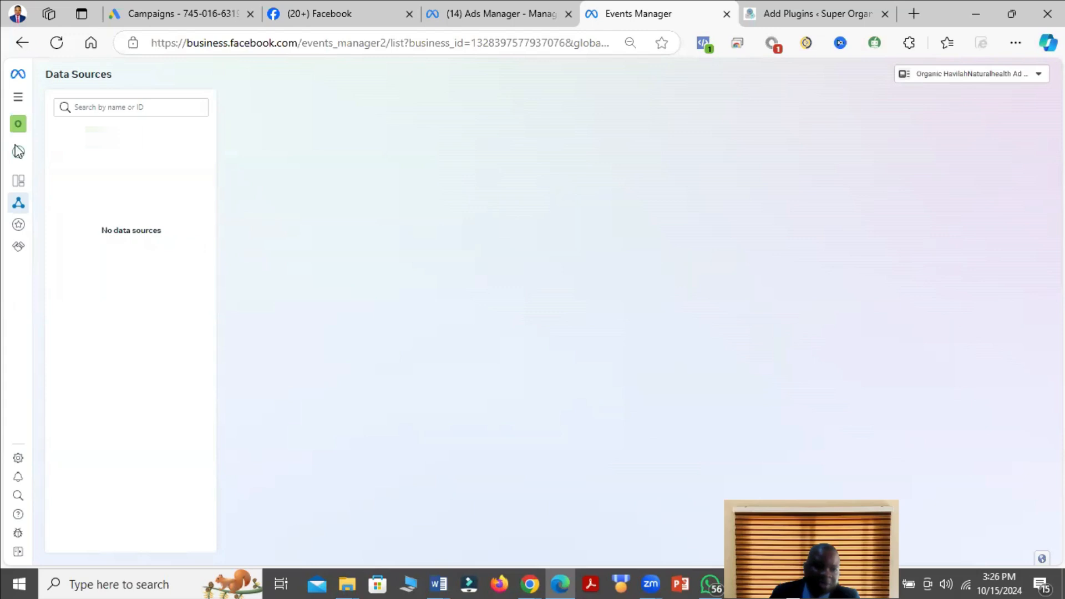
Step: Start connecting a new data source in Events Manager with Web as its type
mouse_move(15, 154)
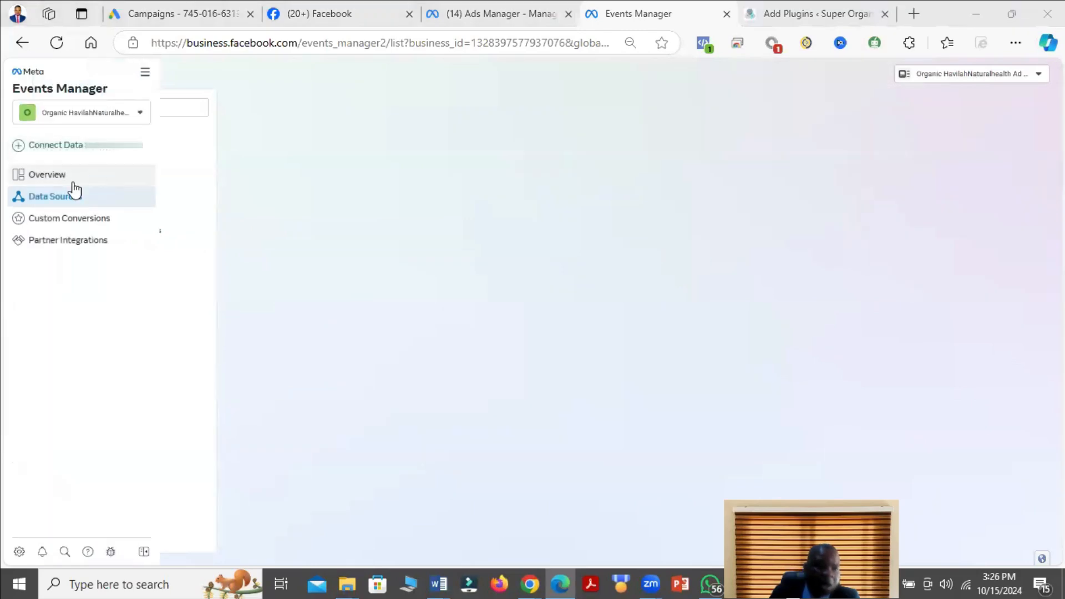
left_click(100, 152)
left_click(399, 214)
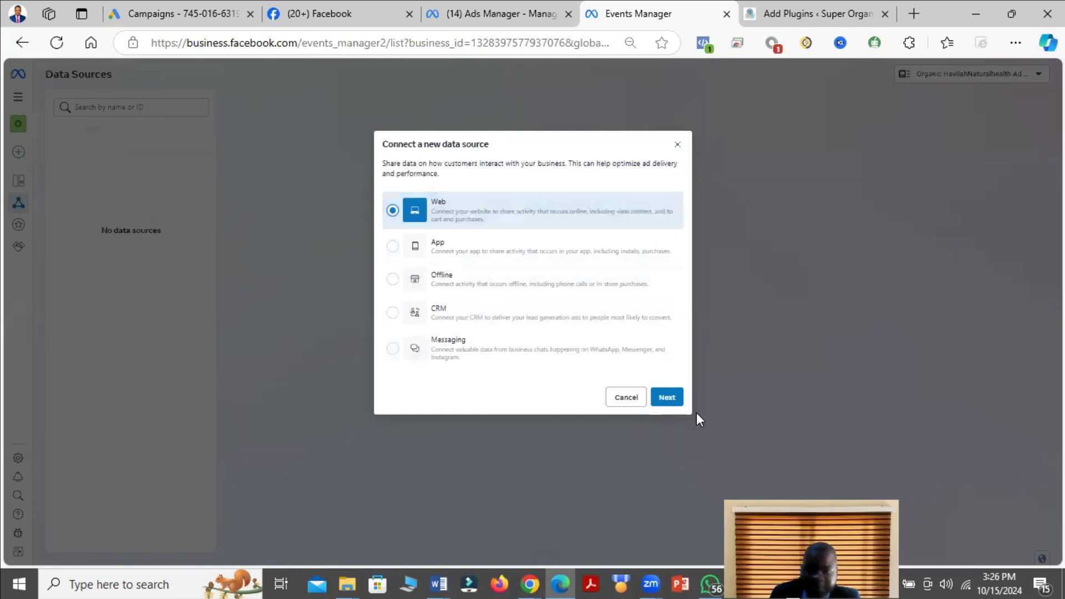
left_click(668, 397)
Step: Name the new dataset Organic HavilahHealth and create it
left_click(497, 230)
right_click(498, 228)
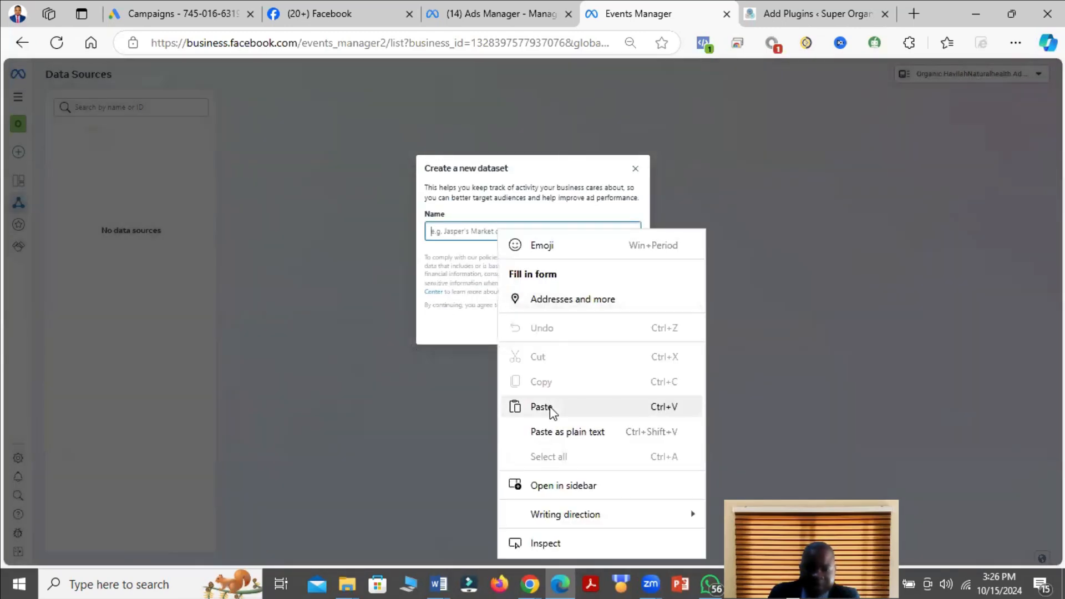
left_click(550, 408)
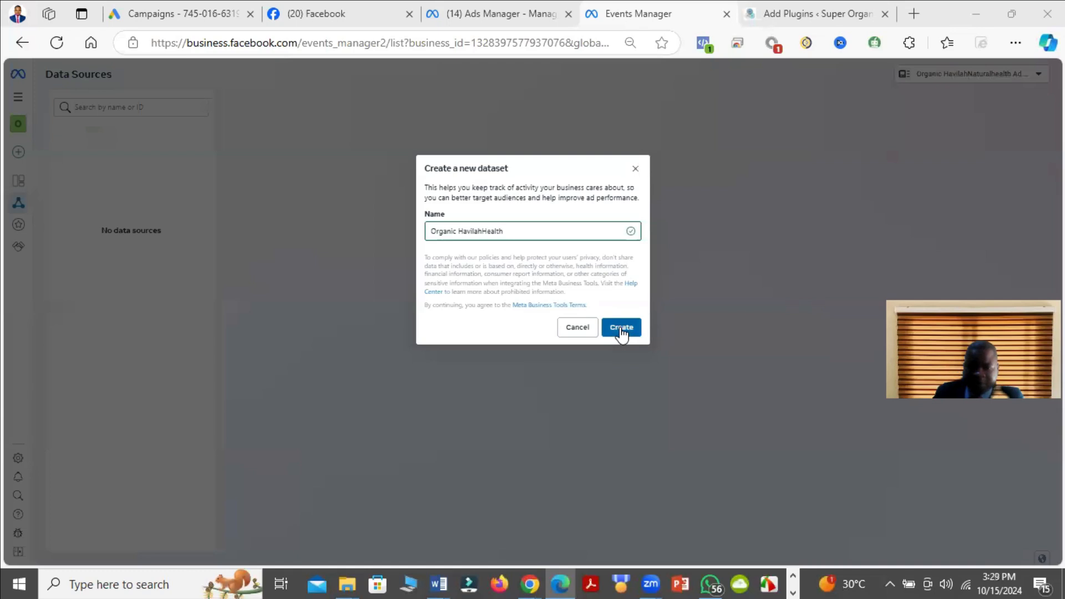
left_click(621, 328)
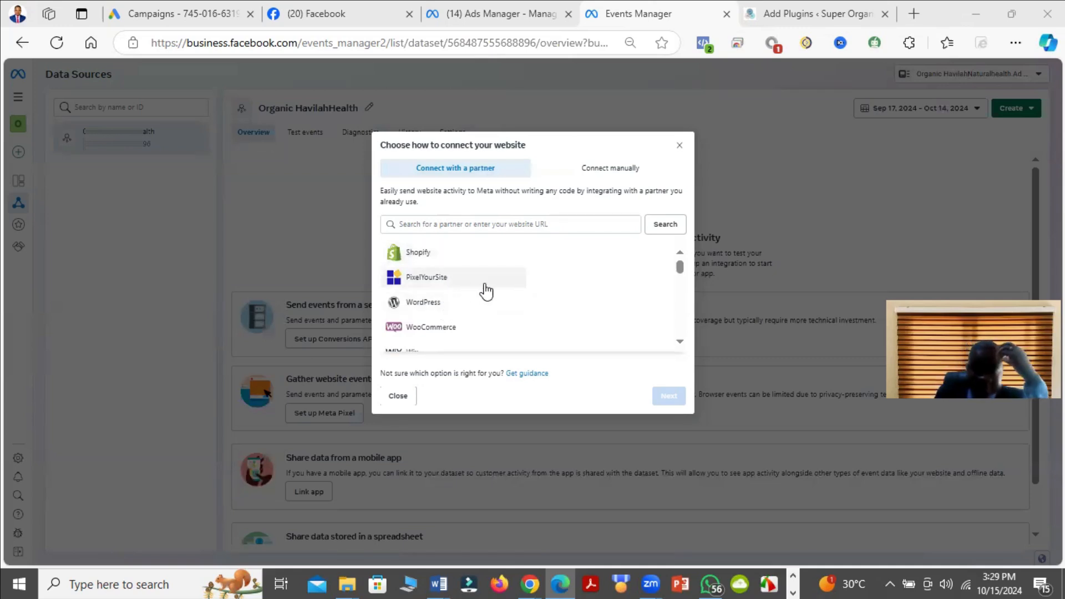
Step: Choose WordPress as the partner for connecting the website and proceed to its setup instructions
scroll(471, 305, "down", 2)
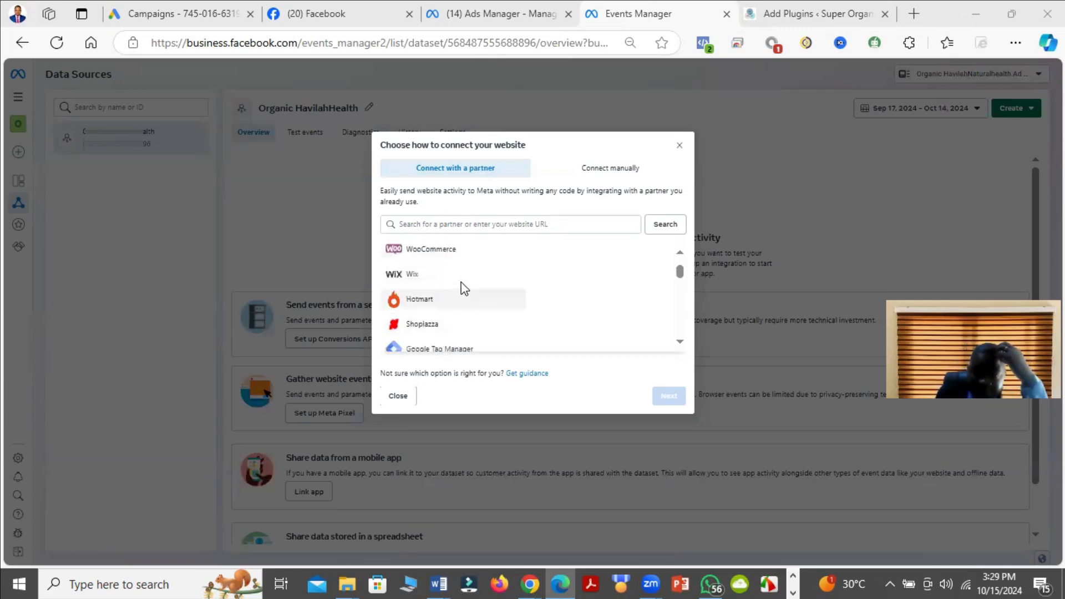
scroll(476, 328, "up", 2)
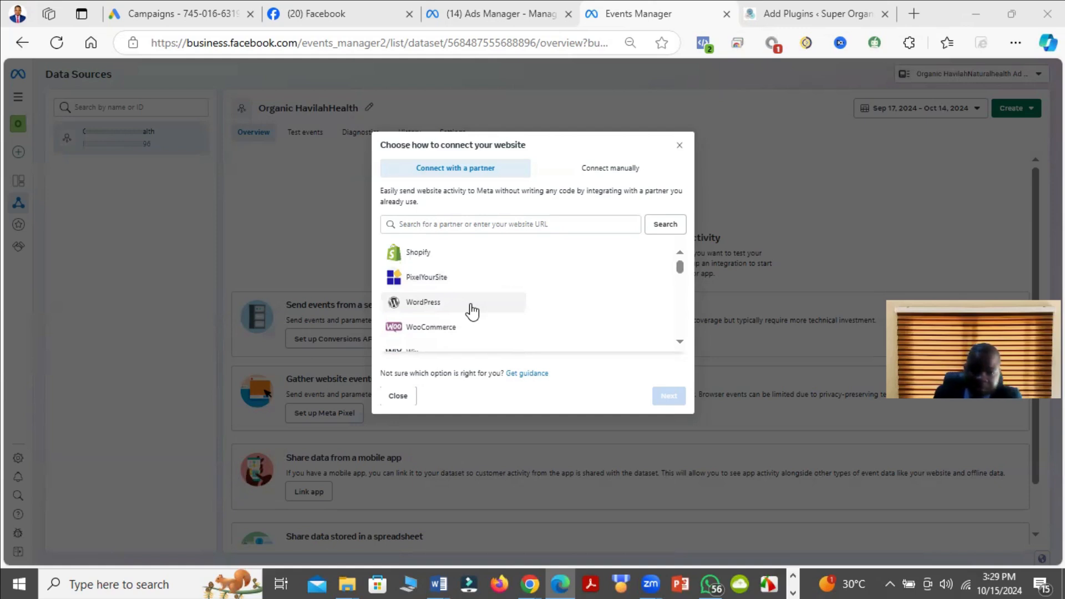
left_click(472, 311)
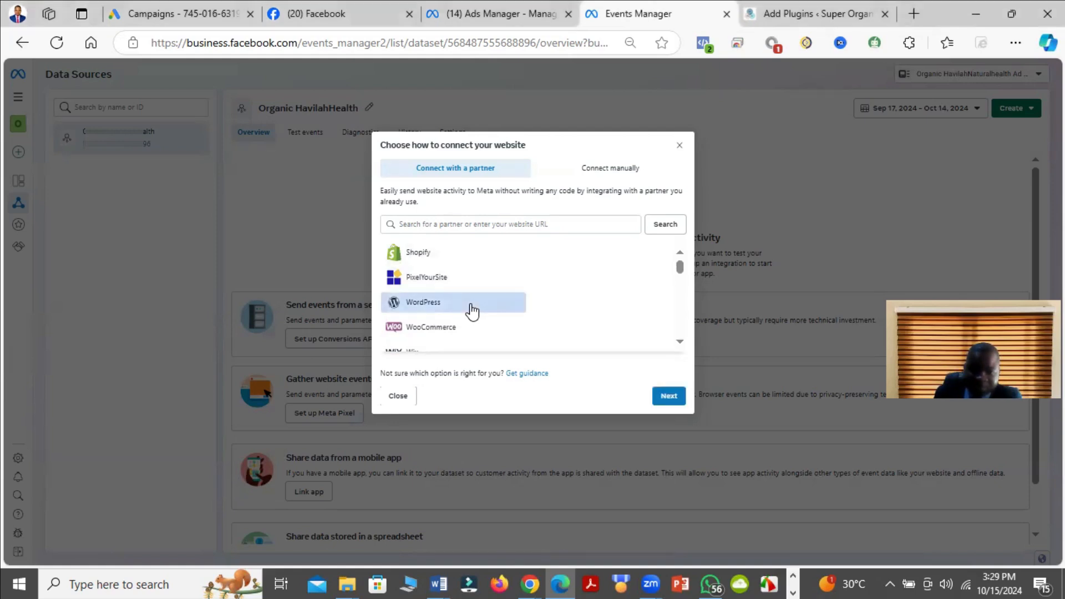
left_click(669, 397)
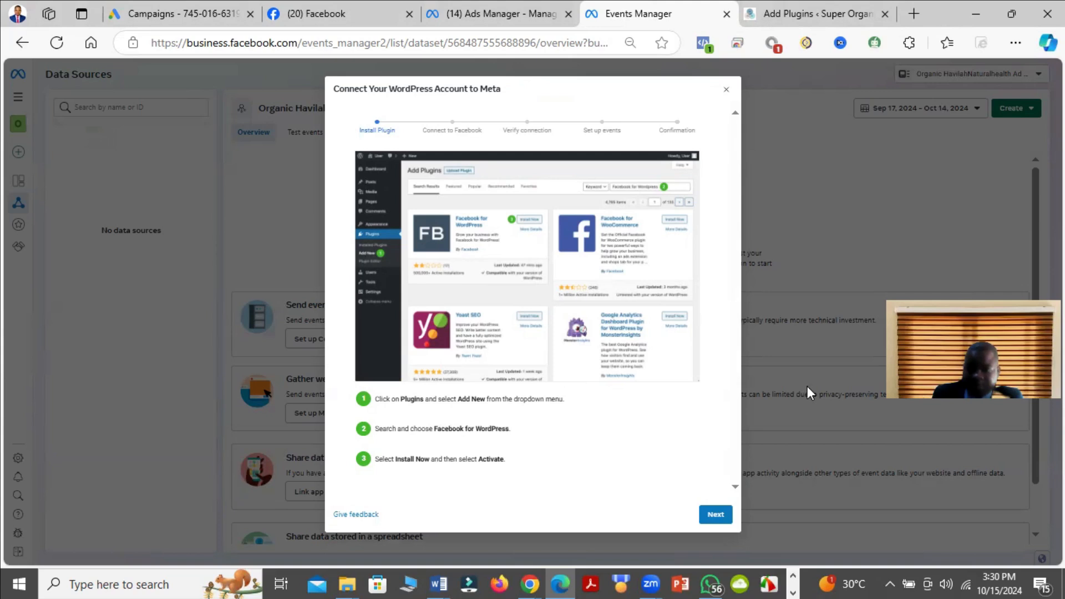
Step: Switch to the WordPress Add Plugins page, search for "facebook for wordpress" and look through the matching plugins
left_click(821, 13)
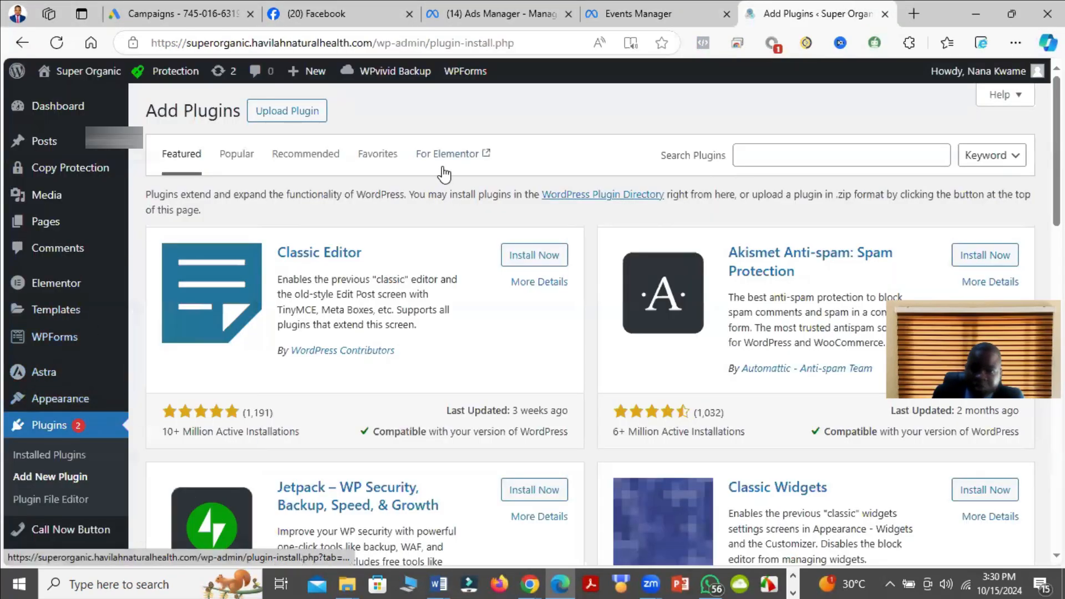
left_click(300, 114)
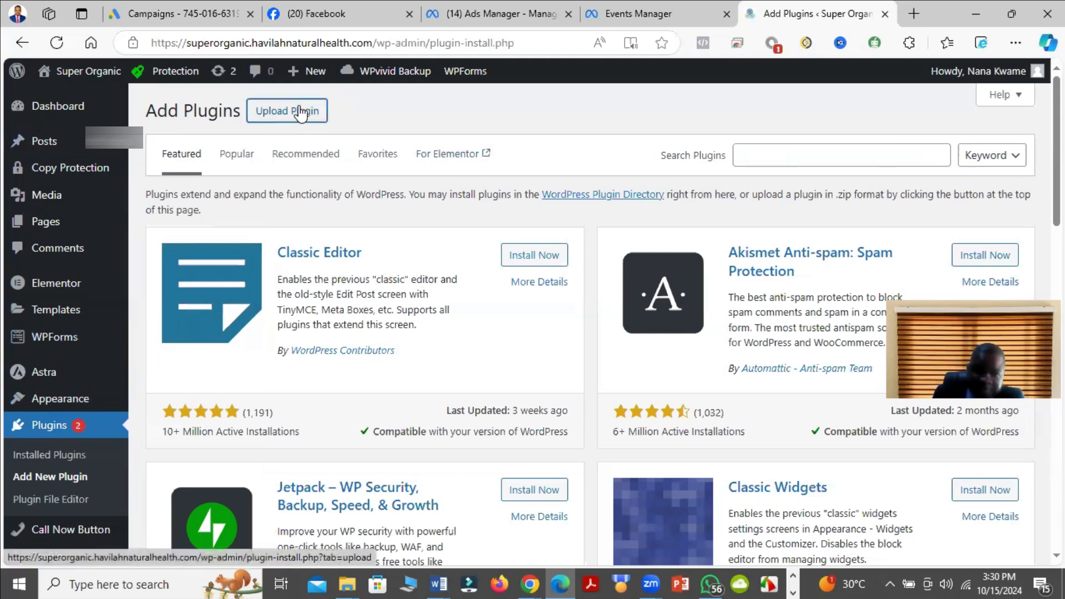
left_click(810, 378)
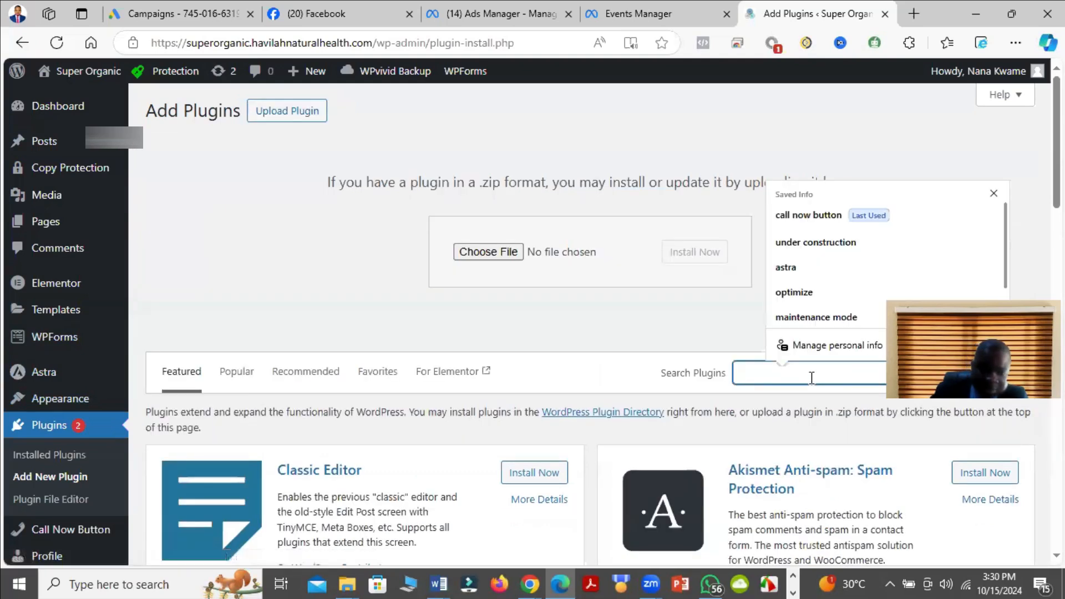
type("face")
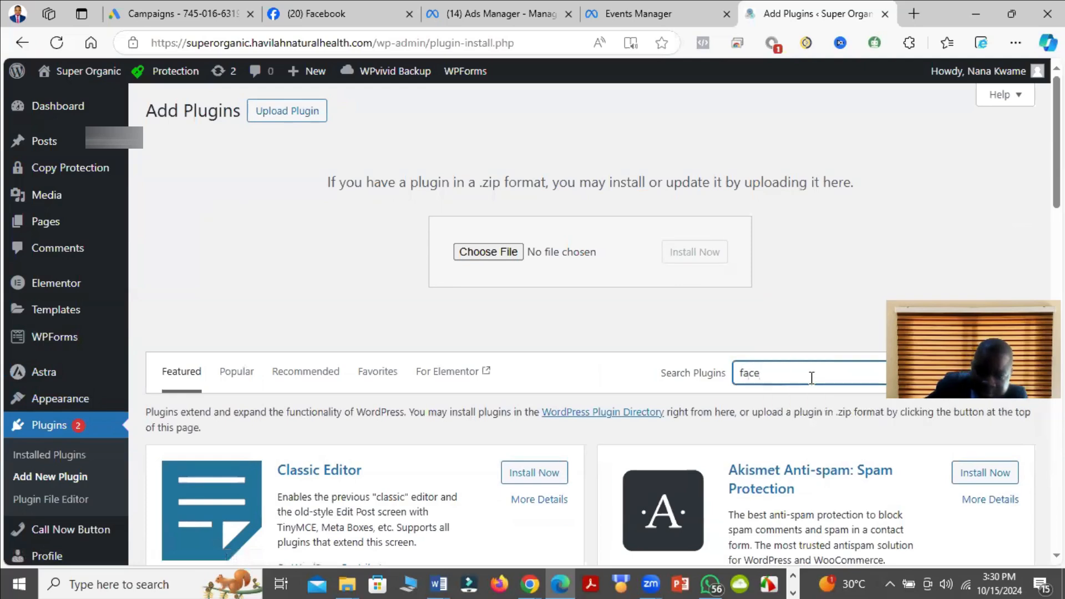
type("book fo")
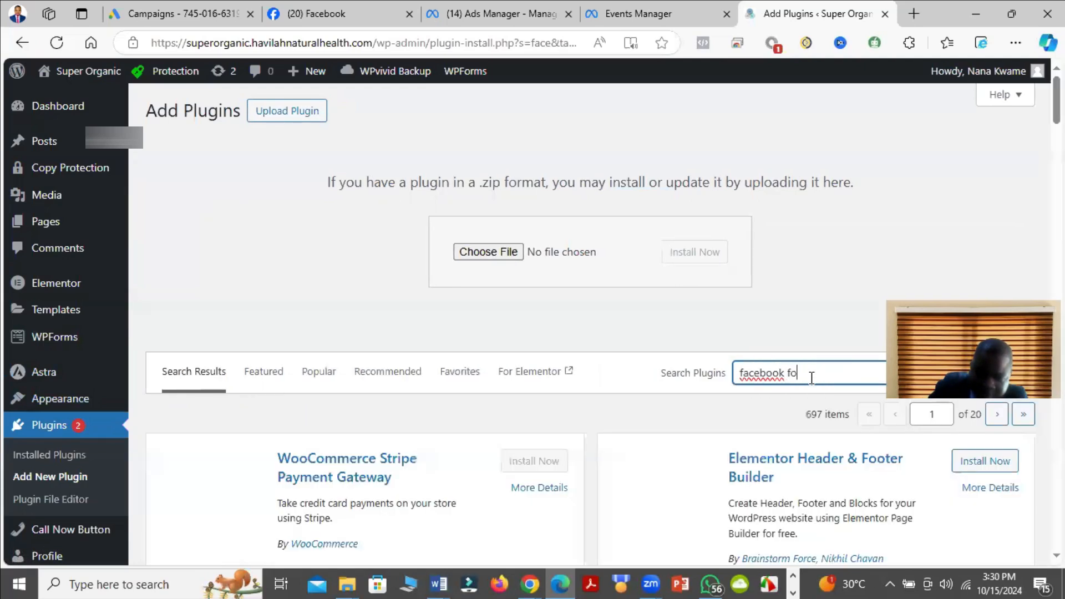
type("r wordpress")
scroll(721, 355, "down", 3)
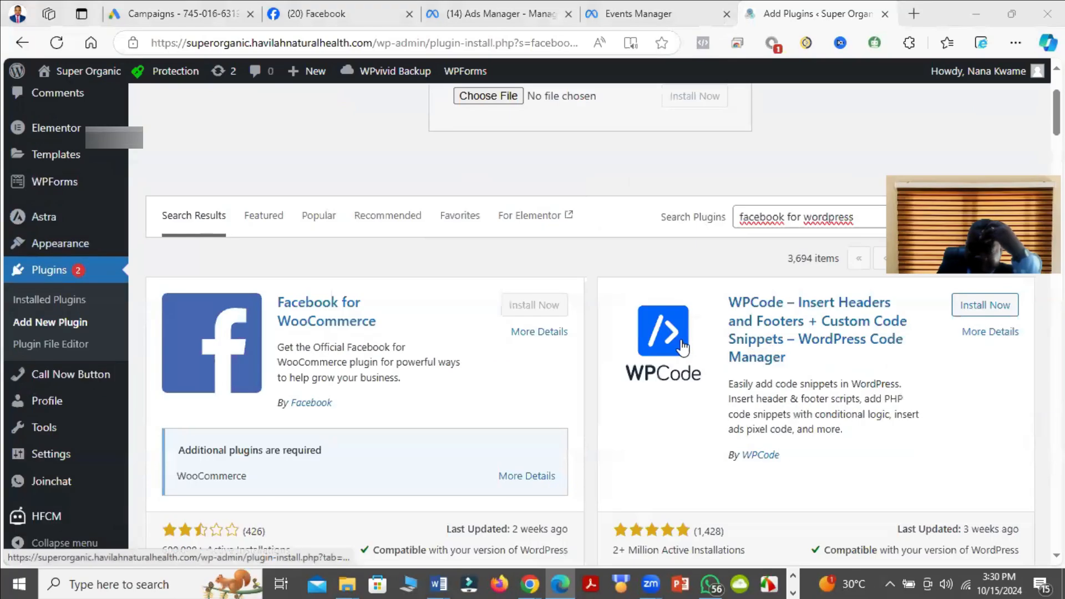
scroll(683, 347, "down", 4)
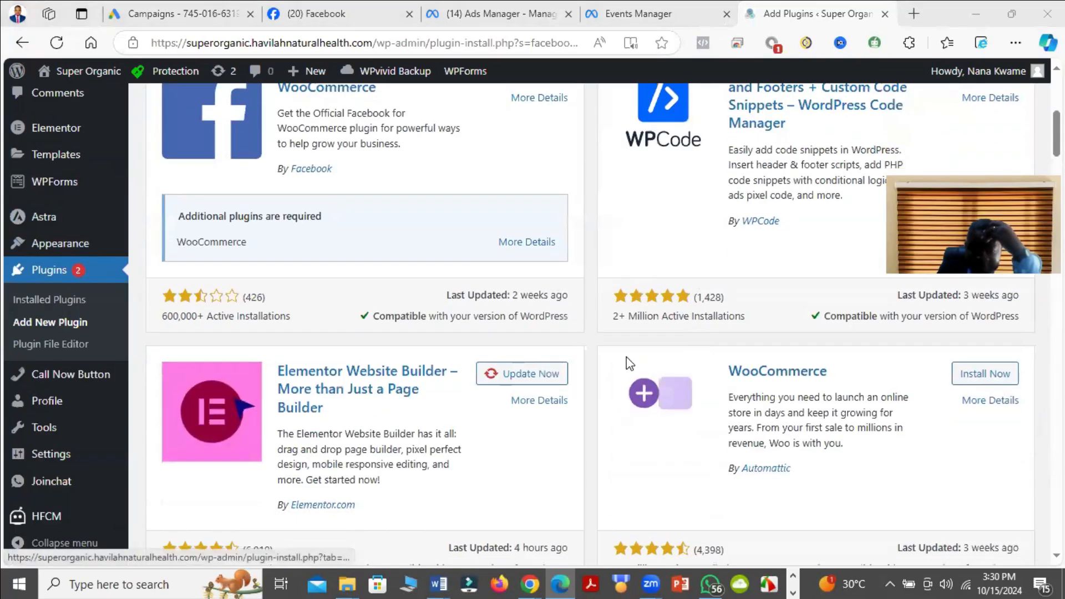
scroll(399, 267, "up", 4)
scroll(418, 321, "down", 12)
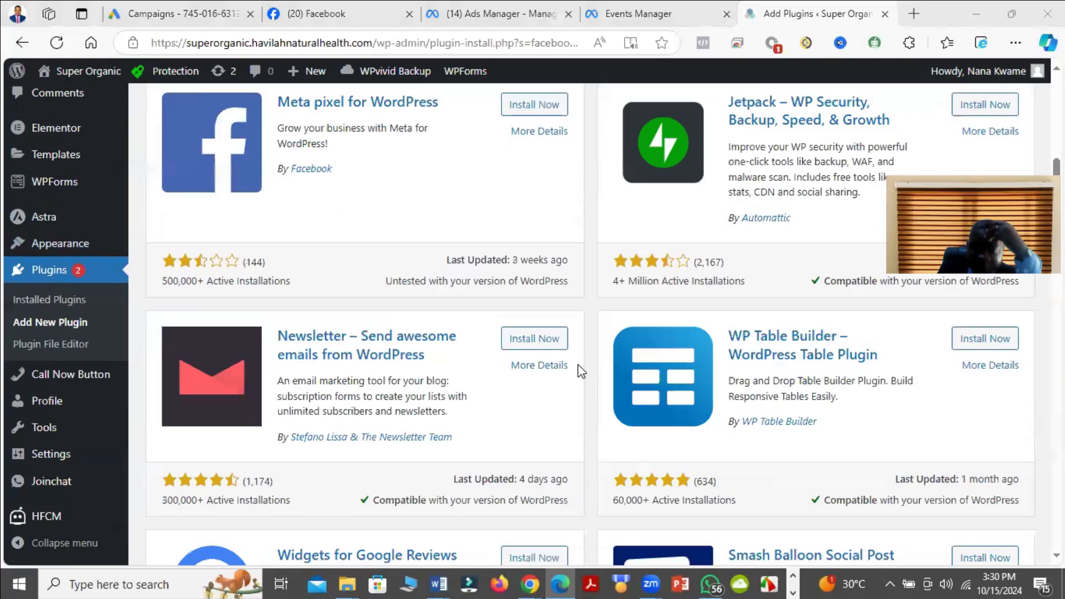
scroll(682, 391, "up", 15)
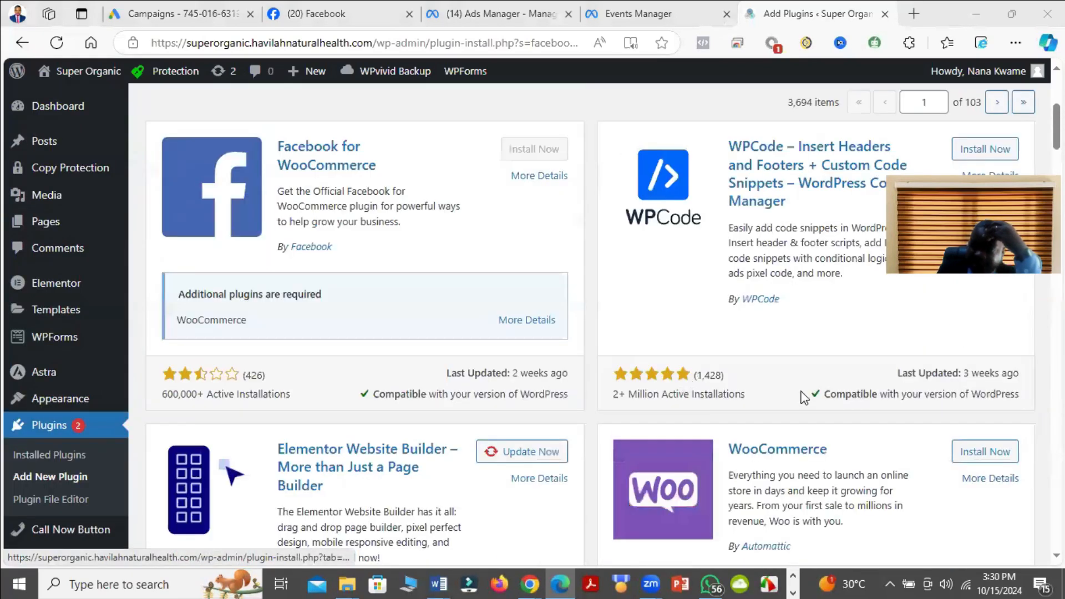
Step: Replace the plugin search term with "meta pixel"
left_click(869, 375)
left_click(869, 375)
key("BackSpace")
key("BackSpace")
key("BackSpace")
key("BackSpace")
key("BackSpace")
key("BackSpace")
key("BackSpace")
key("BackSpace")
key("BackSpace")
key("BackSpace")
key("BackSpace")
key("BackSpace")
key("BackSpace")
key("BackSpace")
key("BackSpace")
key("BackSpace")
key("BackSpace")
key("BackSpace")
key("BackSpace")
key("BackSpace")
type("met")
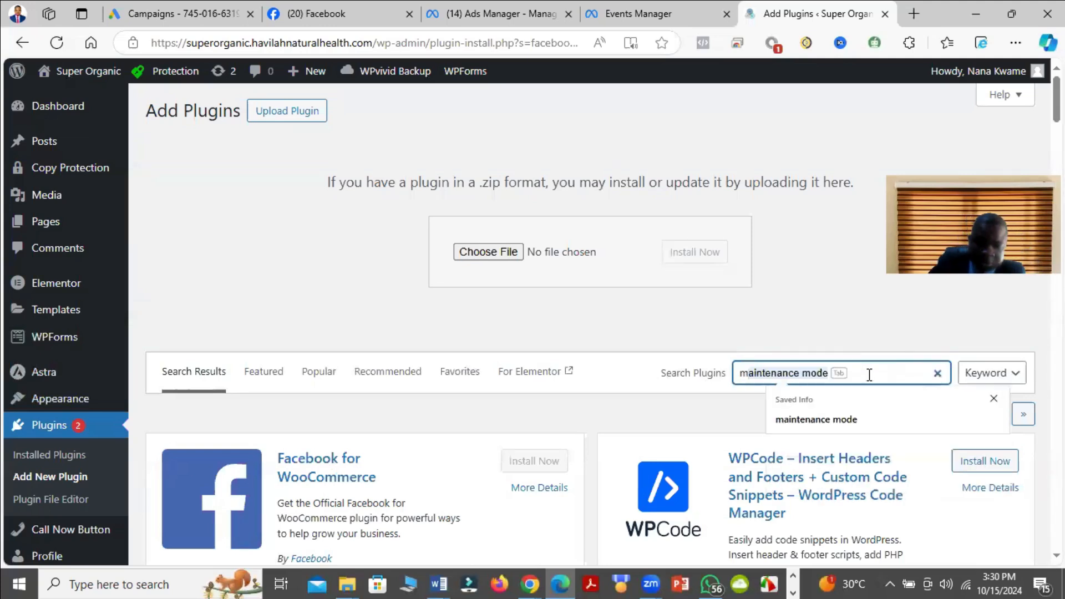
type("a ")
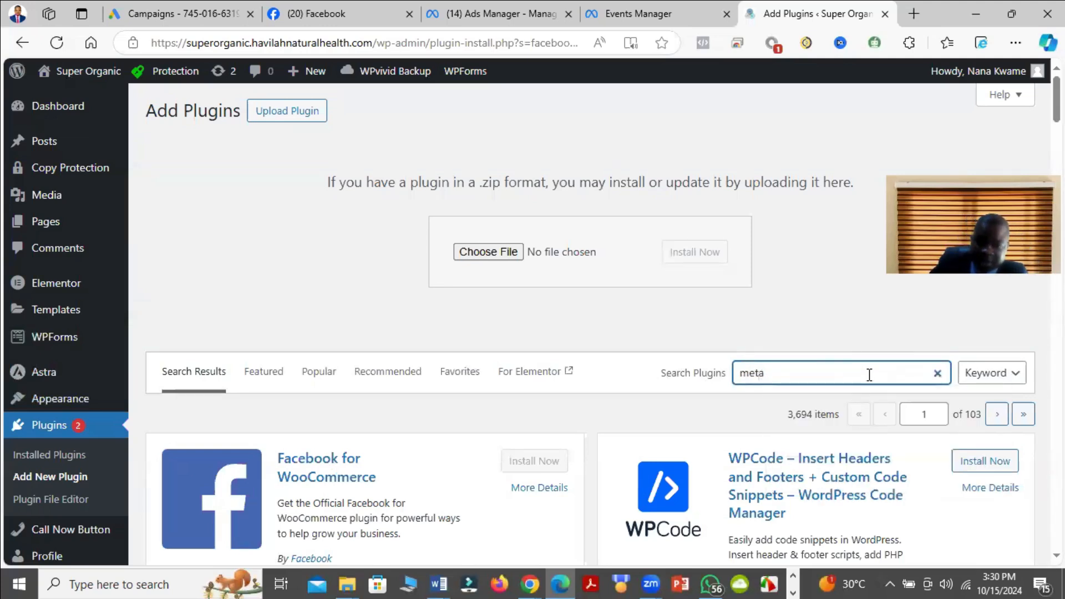
type("pixel")
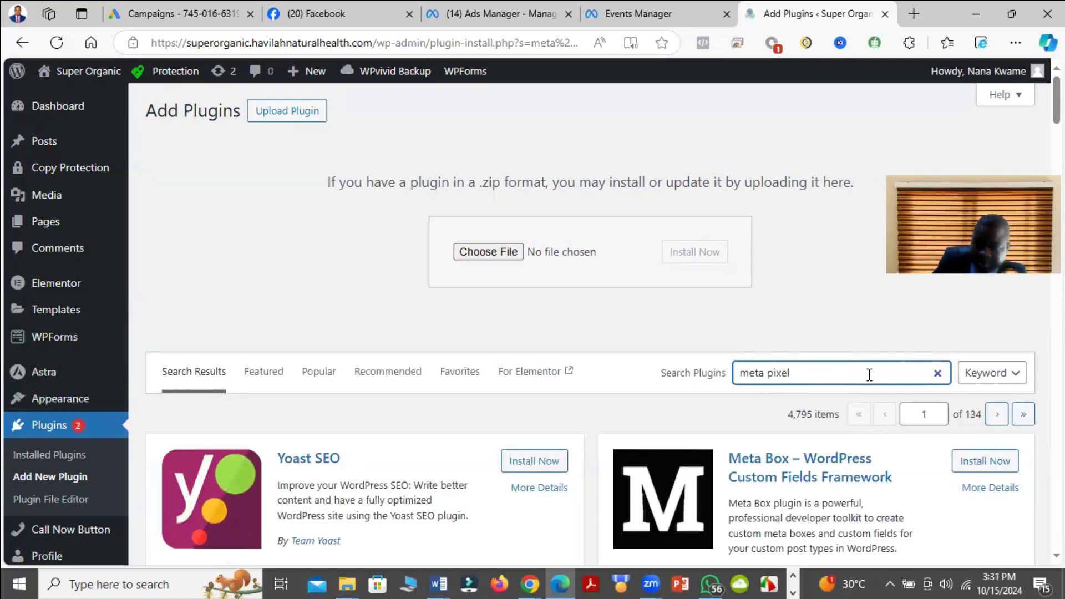
Step: Install and activate the Meta pixel for WordPress plugin by Facebook
scroll(294, 316, "down", 3)
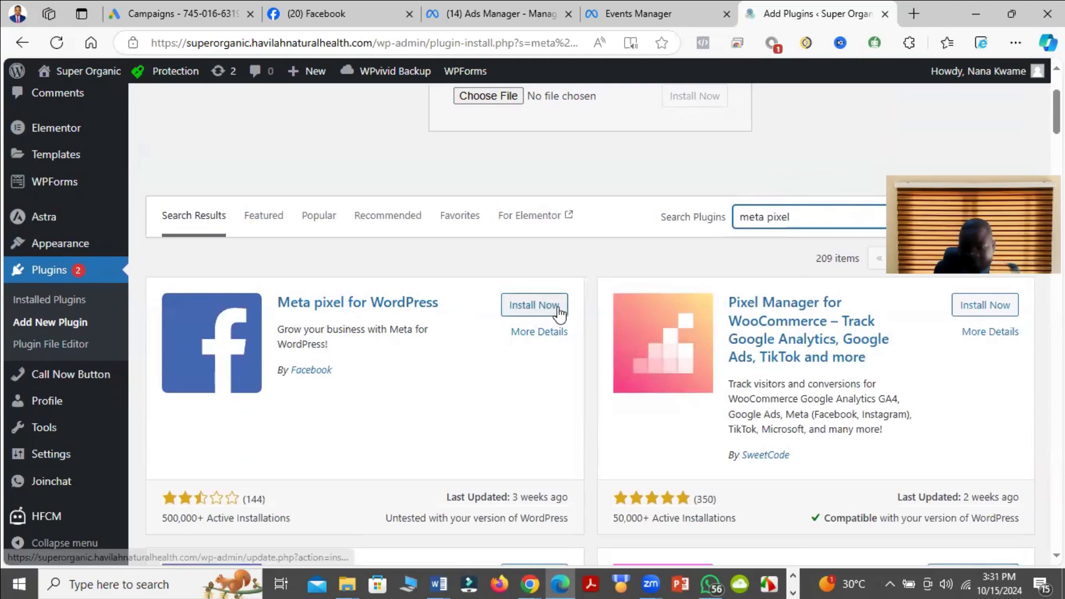
left_click(527, 304)
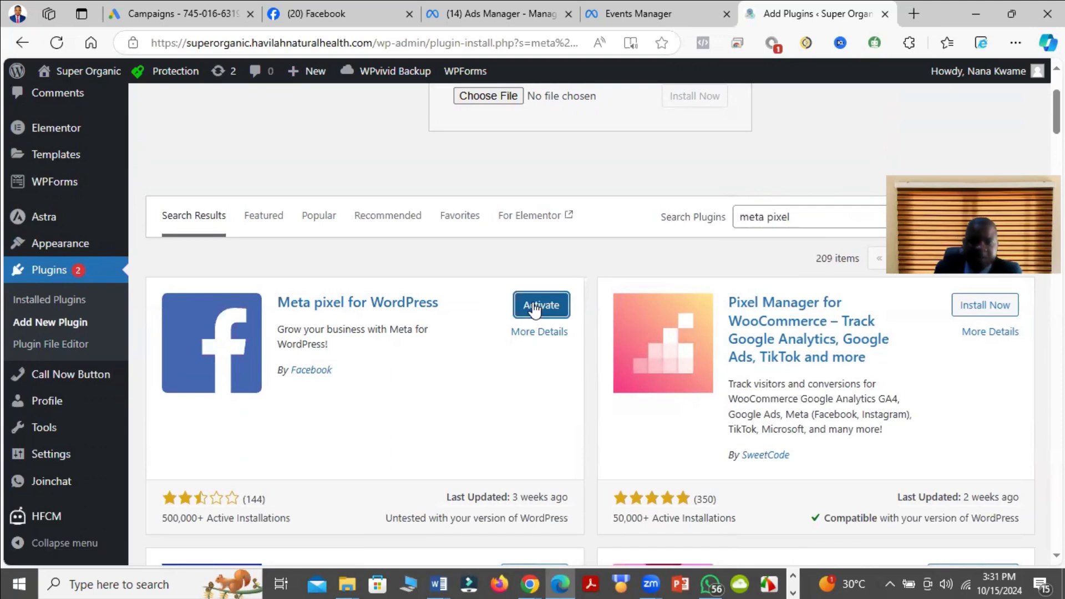
left_click(534, 308)
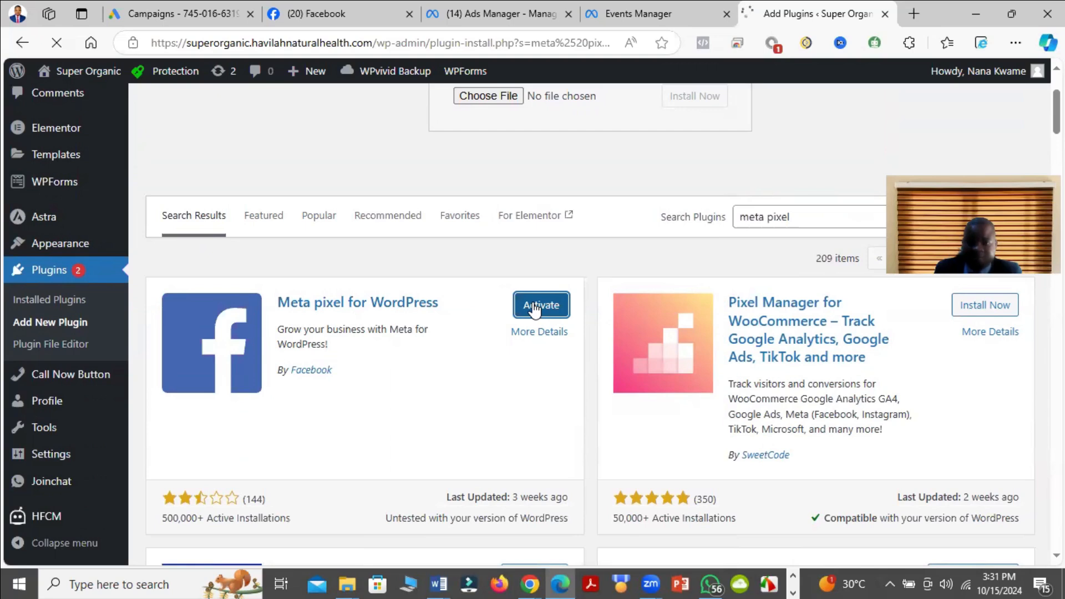
scroll(574, 286, "down", 4)
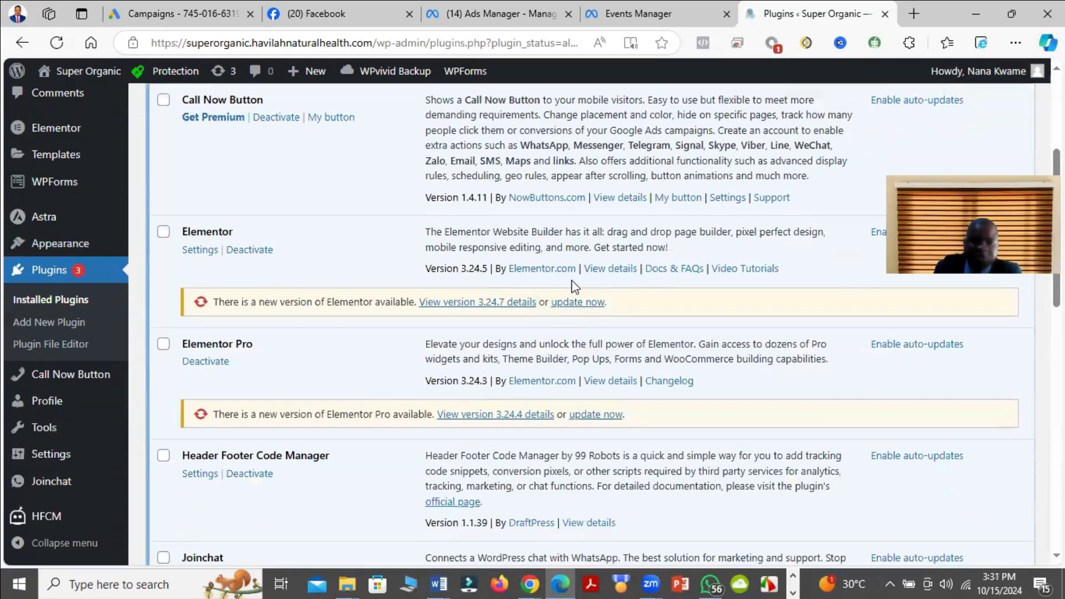
Step: Return to Events Manager and advance the WordPress connection setup to the Verify connection stage
left_click(641, 5)
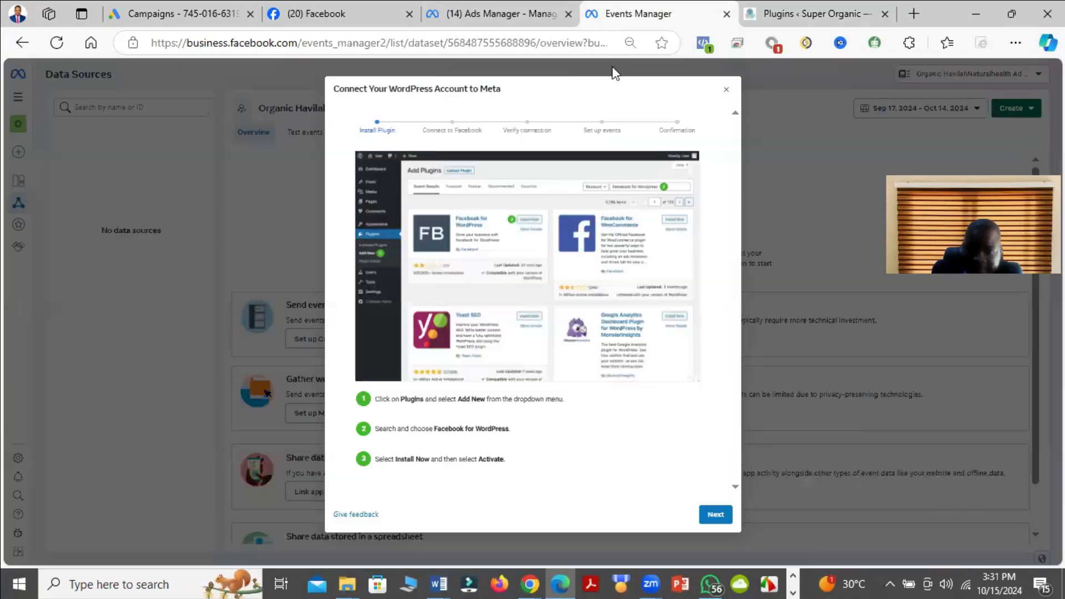
left_click(723, 511)
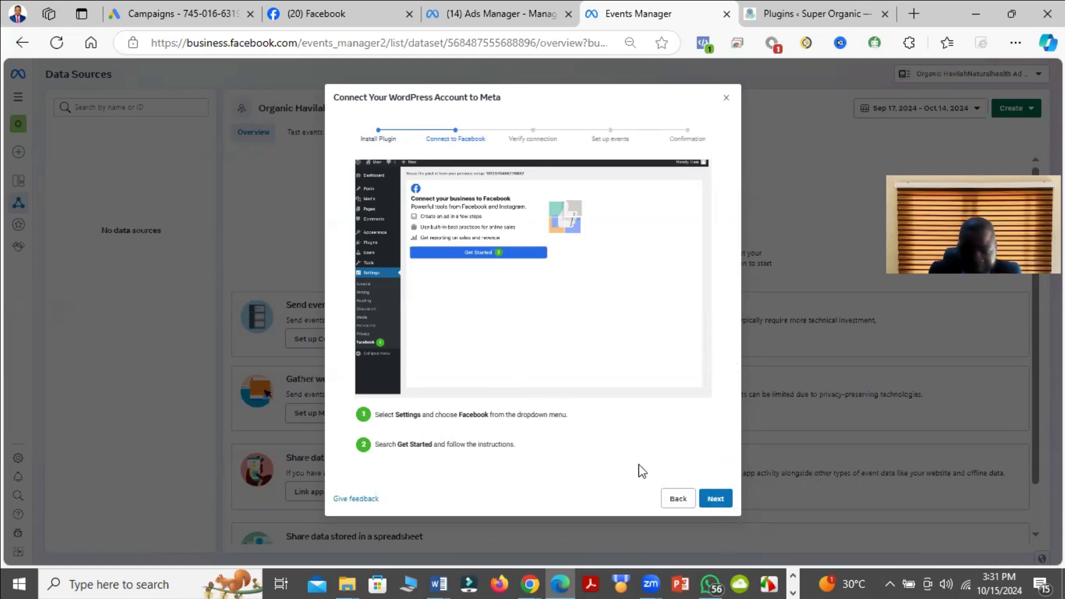
left_click(716, 500)
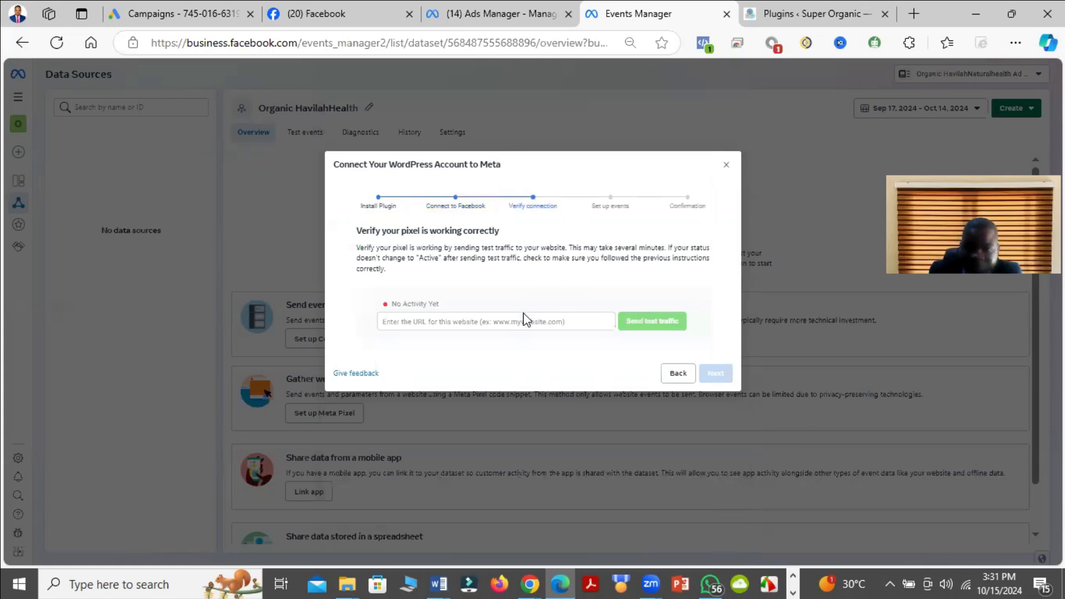
left_click(796, 8)
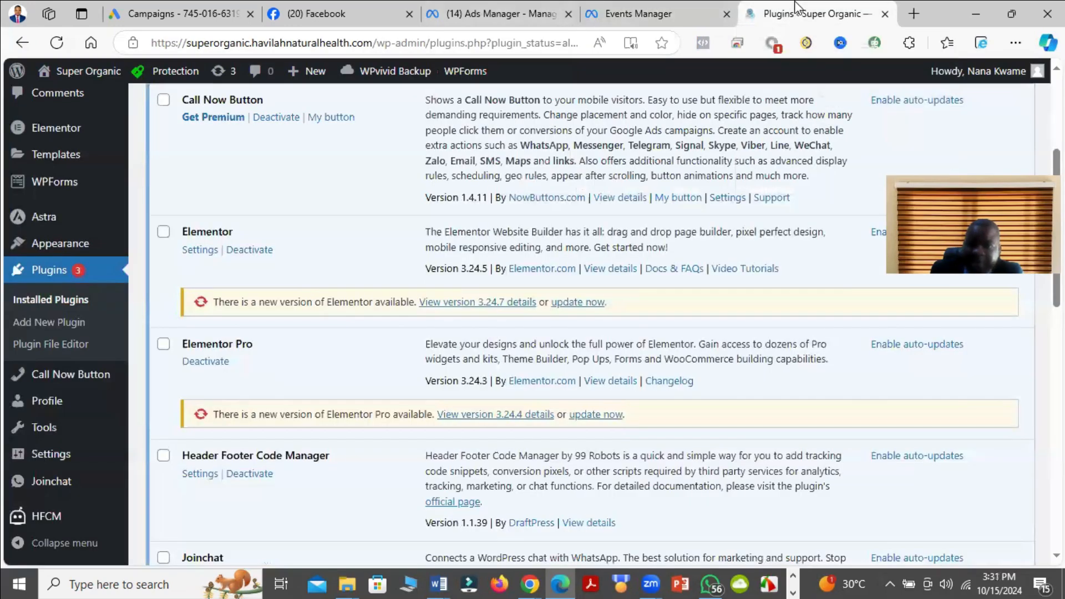
left_click(678, 2)
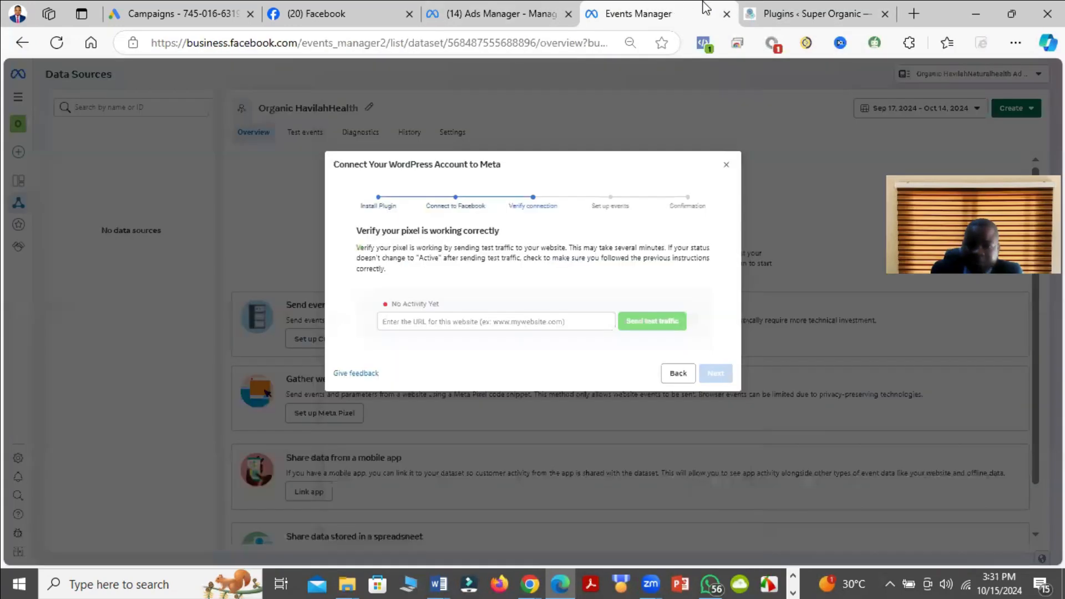
Step: Open the settings of the Meta pixel for WordPress plugin in WordPress and start connecting the business to Facebook
left_click(815, 8)
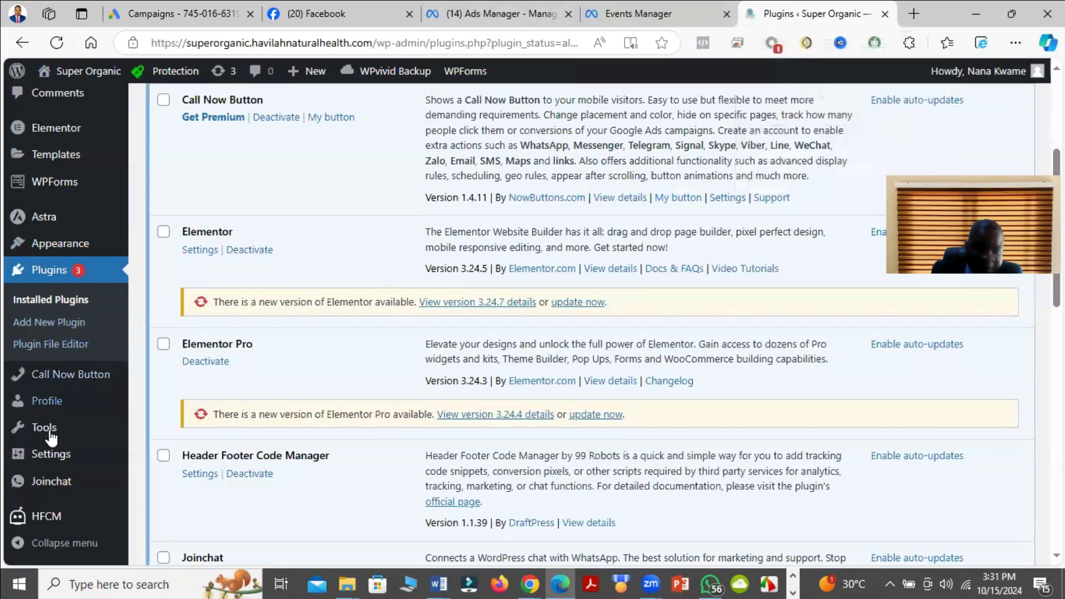
scroll(83, 444, "down", 3)
scroll(166, 333, "down", 4)
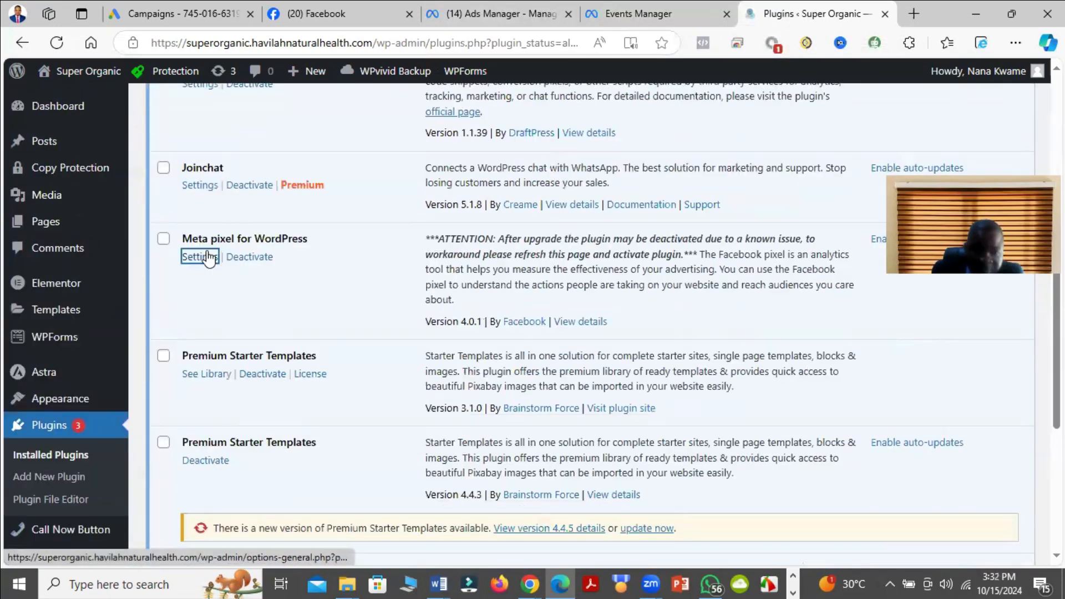
left_click(197, 254)
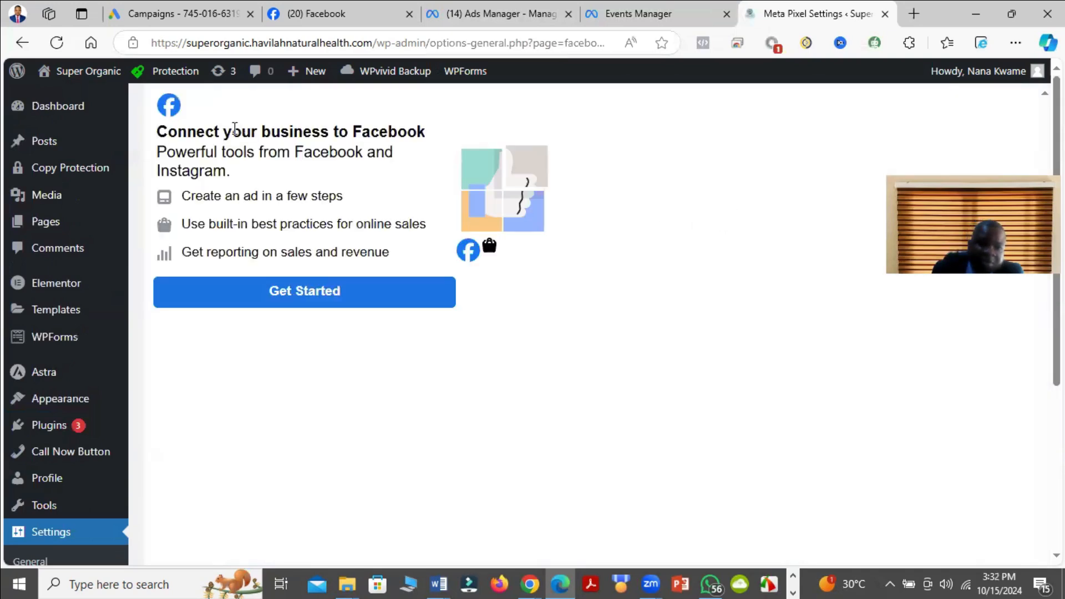
left_click(259, 305)
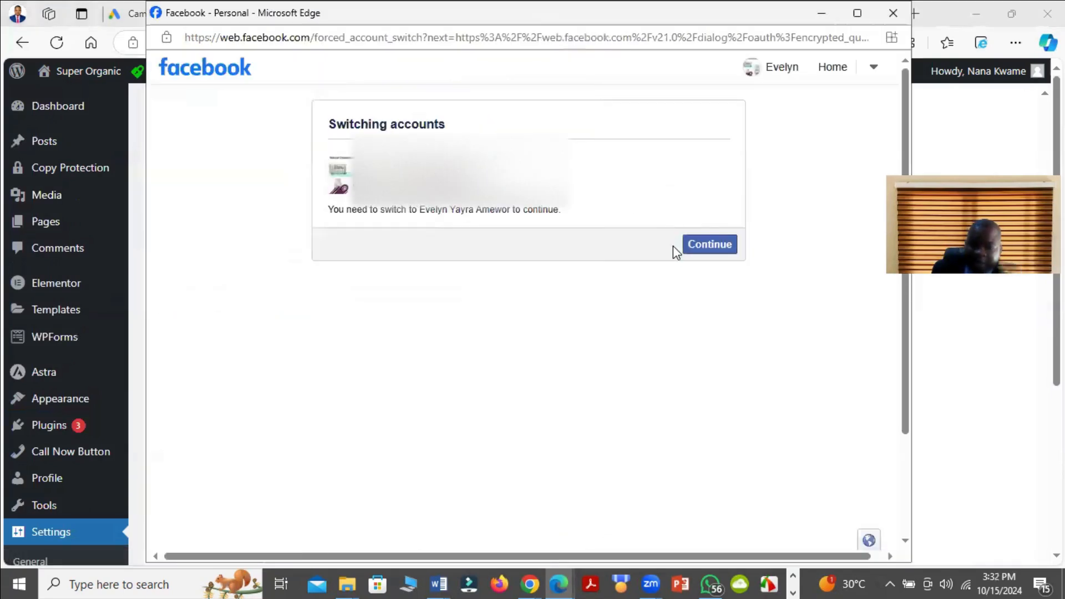
Step: Accept the Facebook account switch and proceed with connecting the WordPress App to Facebook
left_click(707, 249)
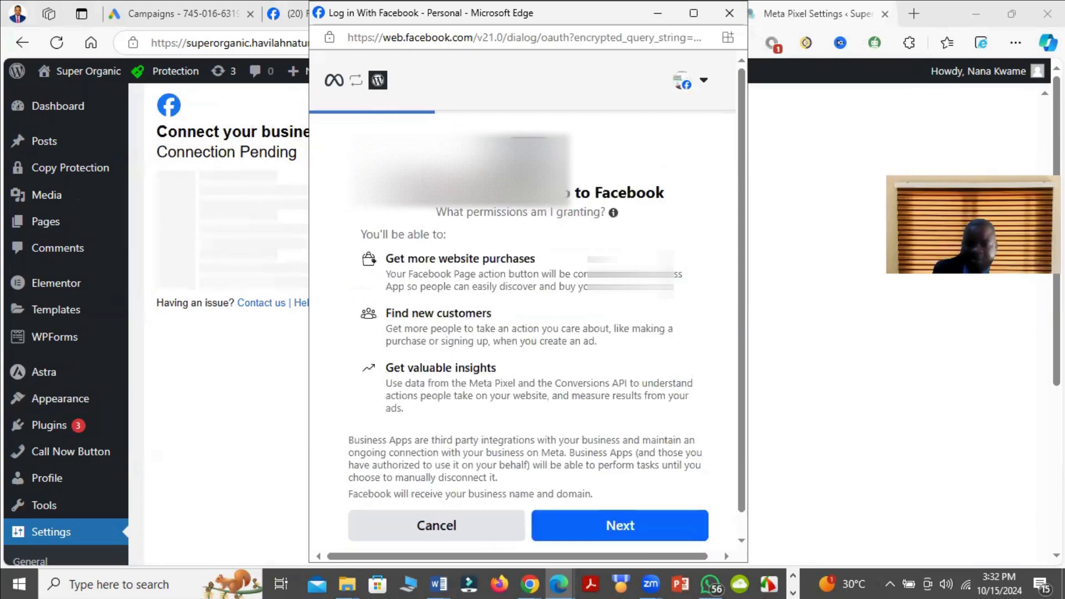
scroll(655, 360, "down", 1)
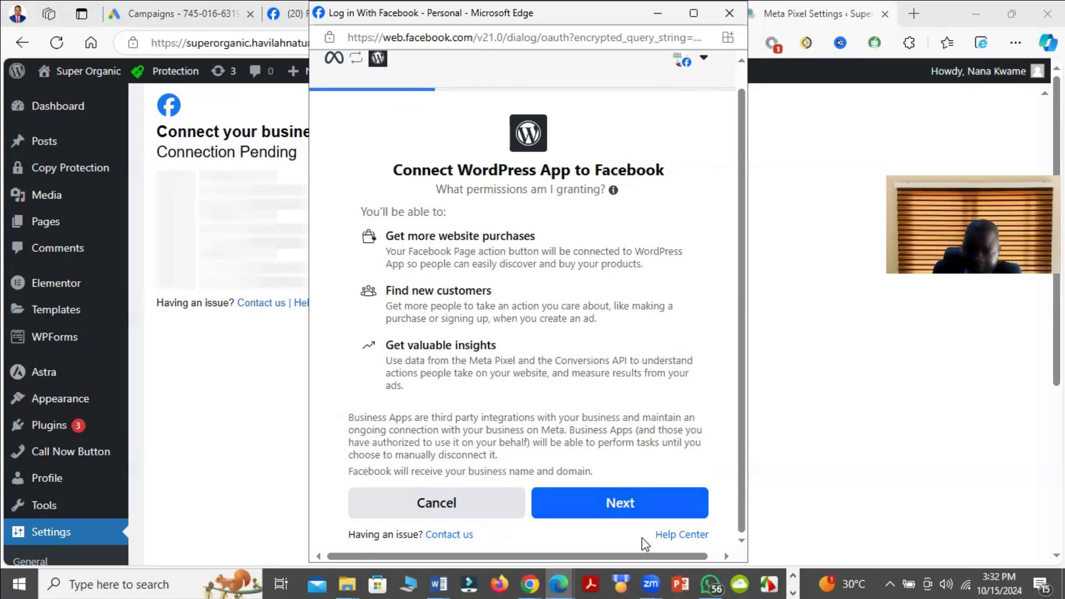
left_click(651, 505)
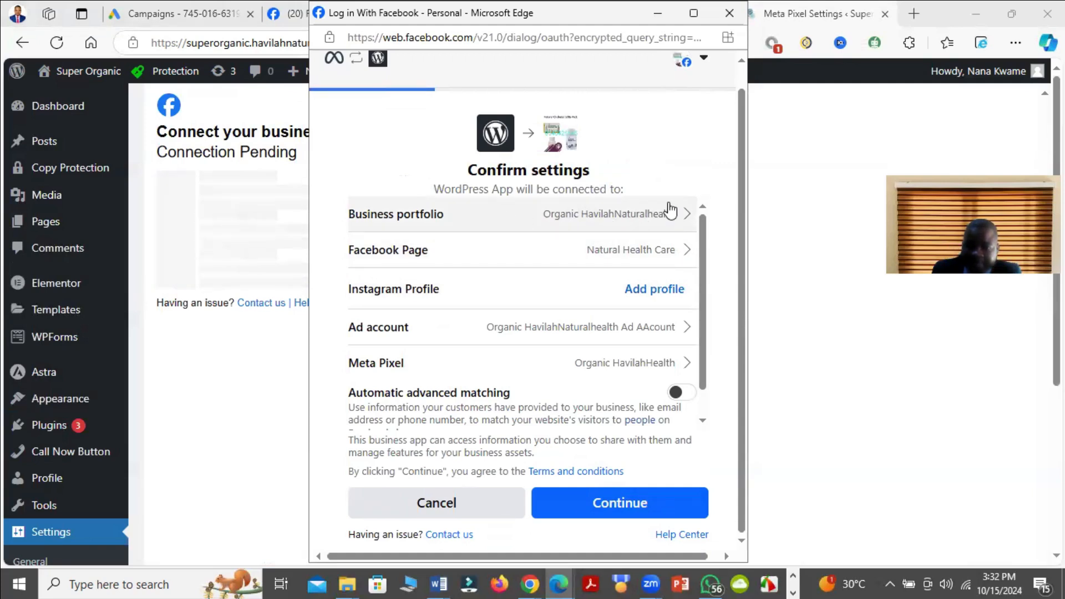
Step: Change the connected Facebook Page to Organic HavilahNaturalhealth
left_click(682, 253)
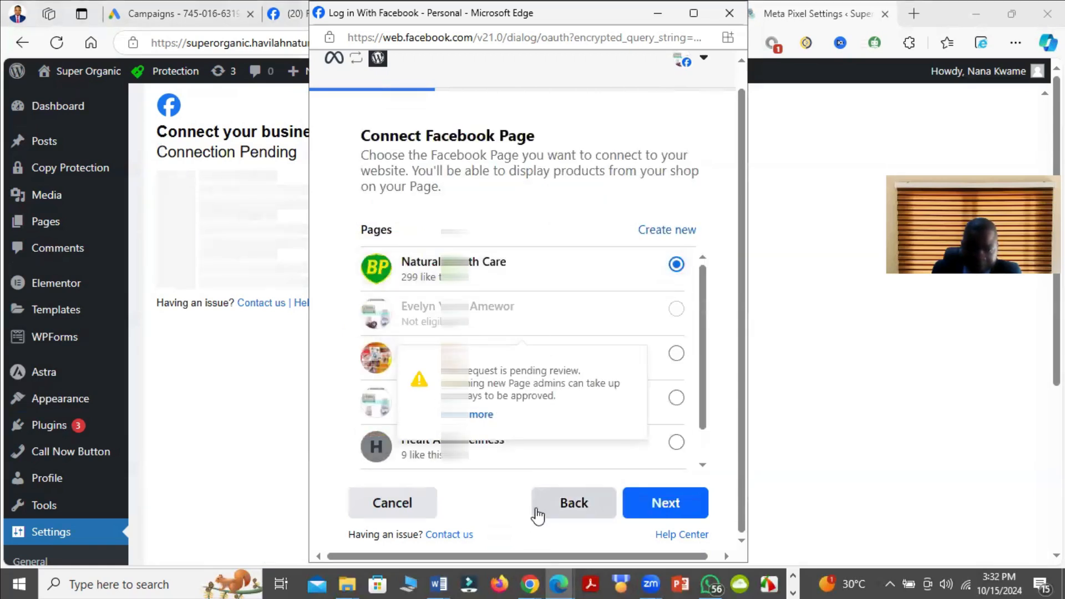
left_click(671, 354)
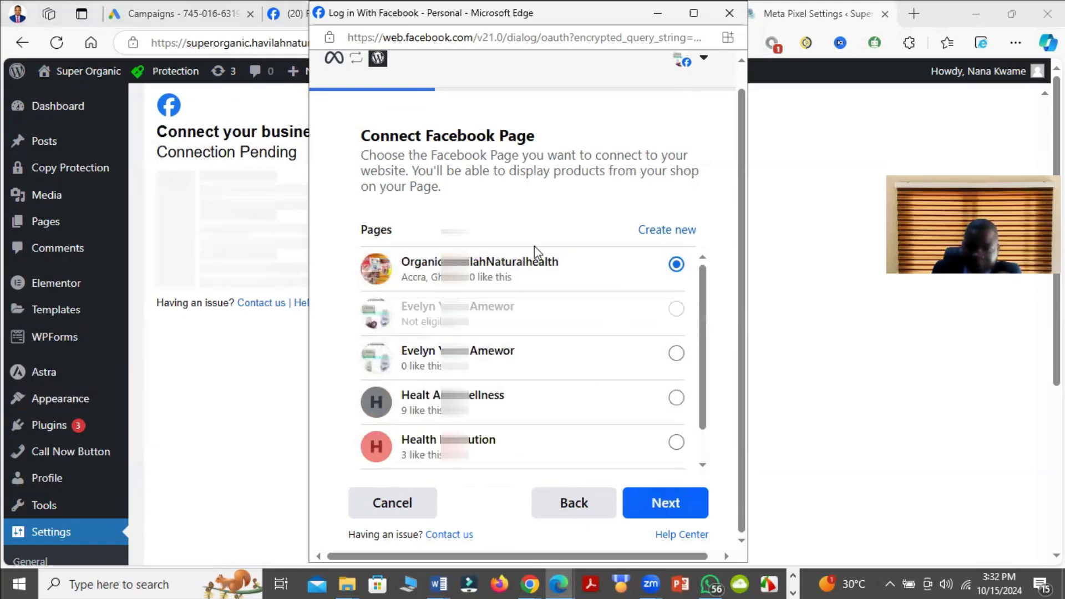
scroll(617, 471, "down", 1)
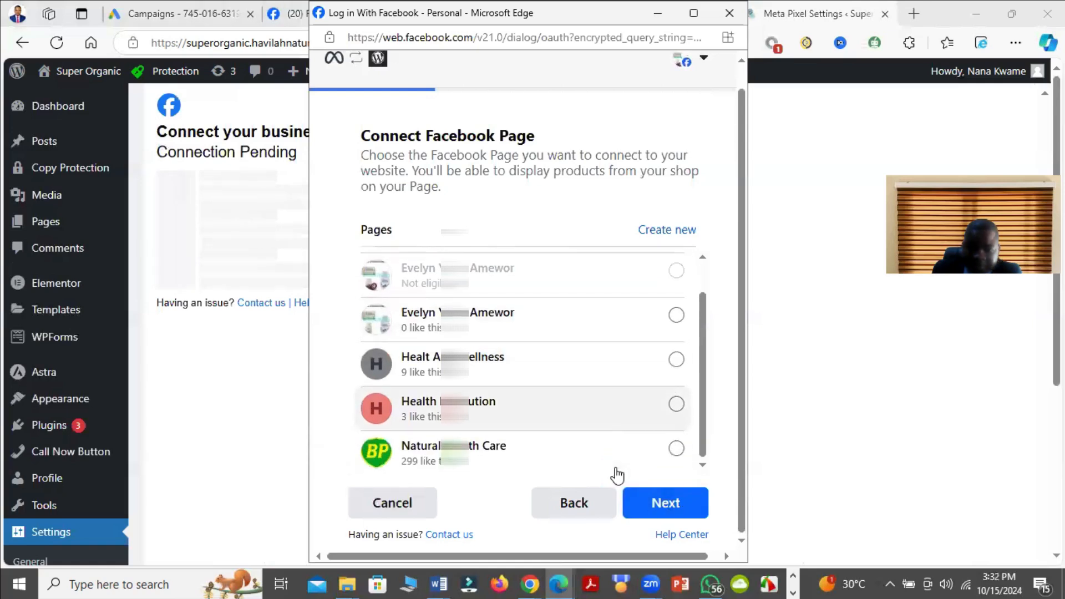
scroll(598, 326, "up", 1)
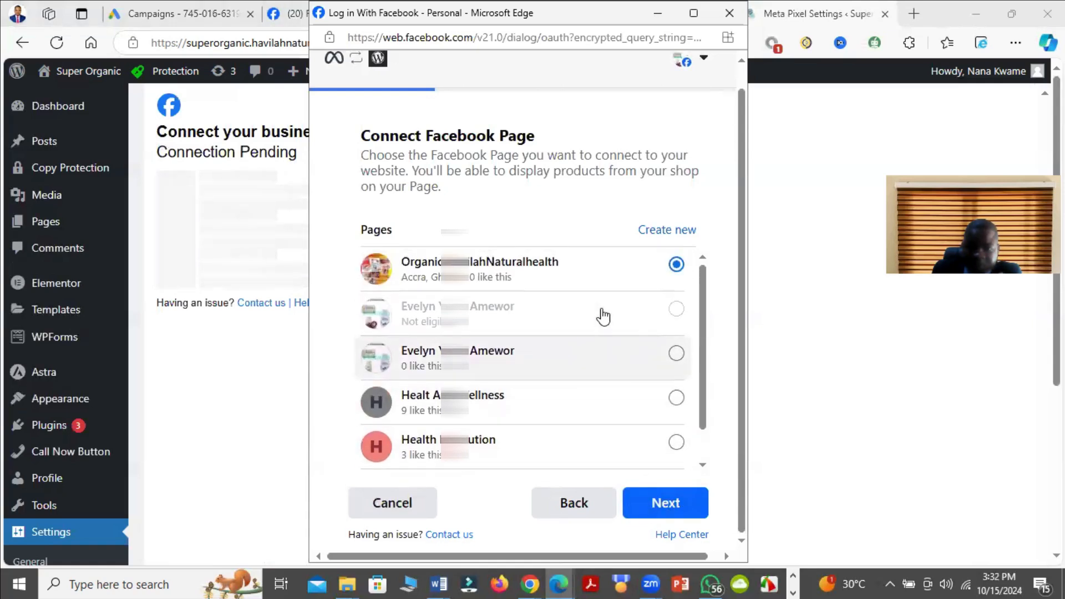
left_click(664, 506)
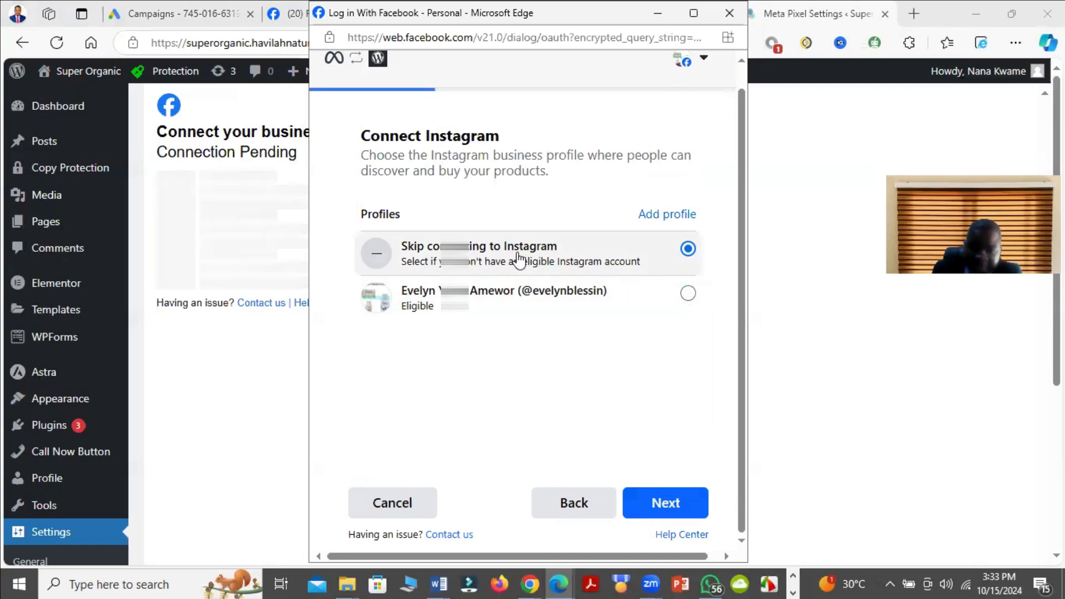
Step: Skip connecting to Instagram and select the Organic HavilahNaturalhealth Ad AAccount as the ad account
left_click(653, 503)
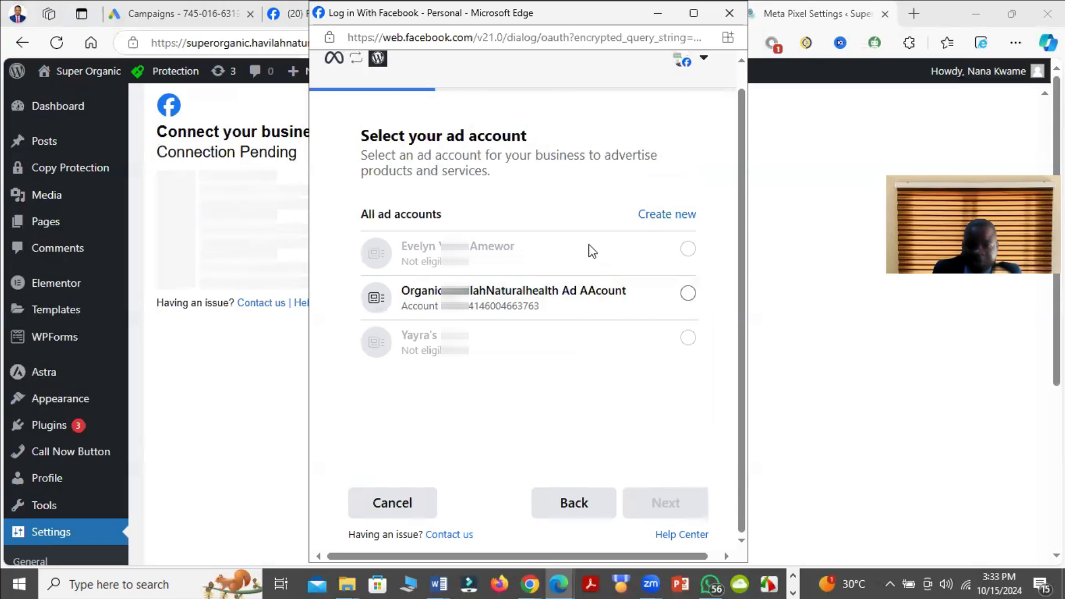
left_click(688, 294)
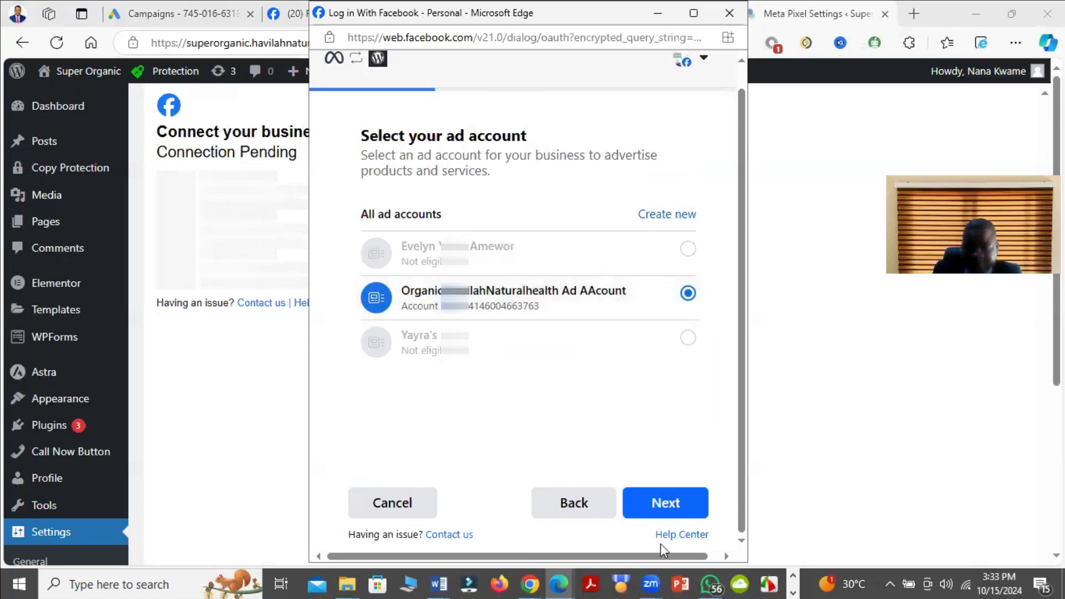
left_click(665, 503)
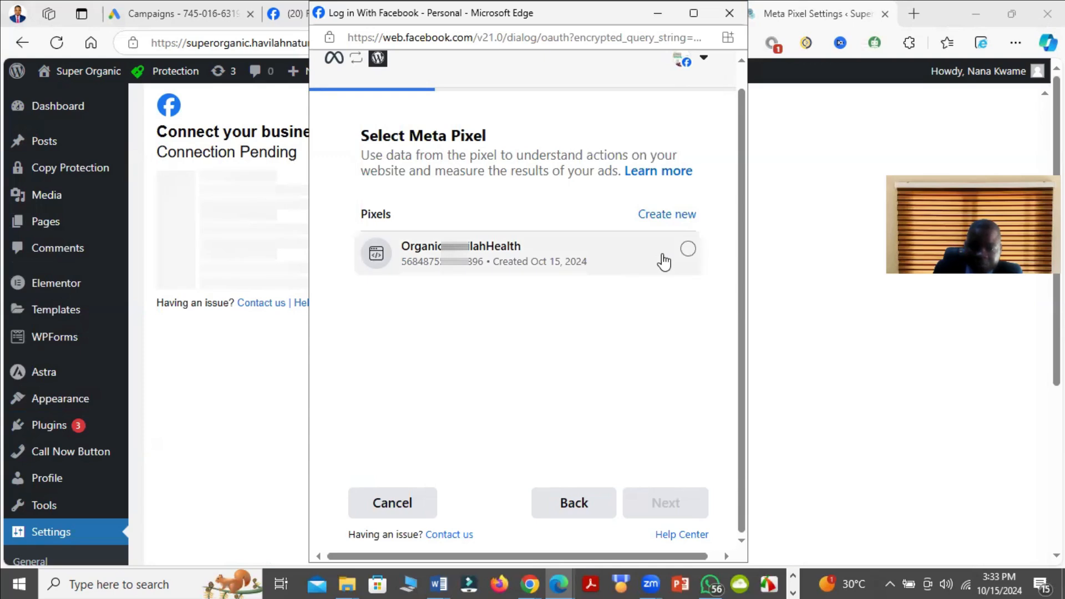
Step: Select the Organic HavilahHealth pixel and turn on Automatic advanced matching in the connection settings
left_click(687, 249)
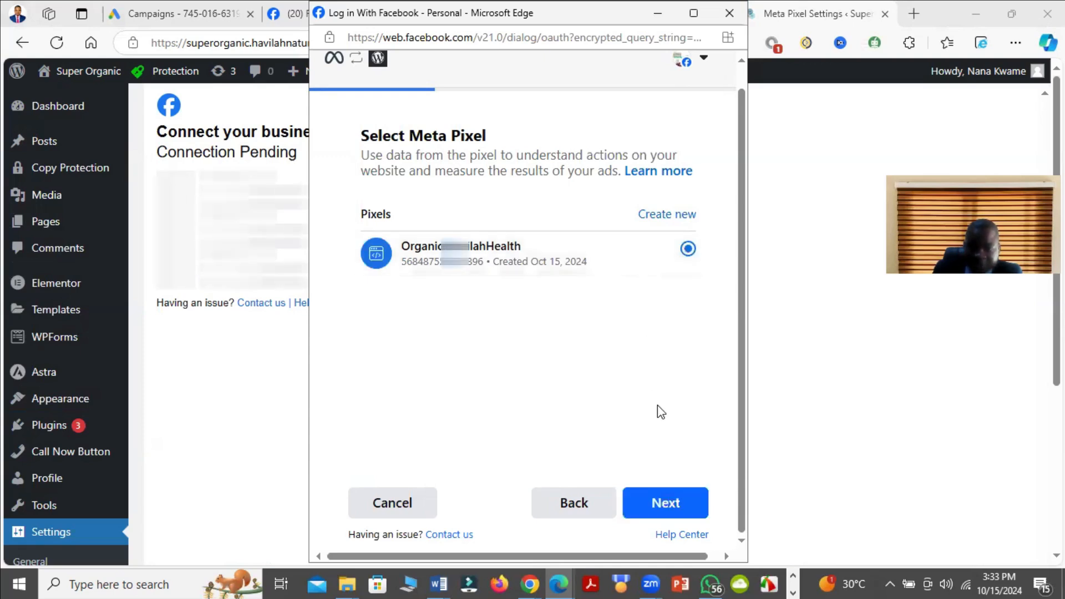
left_click(683, 502)
scroll(596, 385, "down", 1)
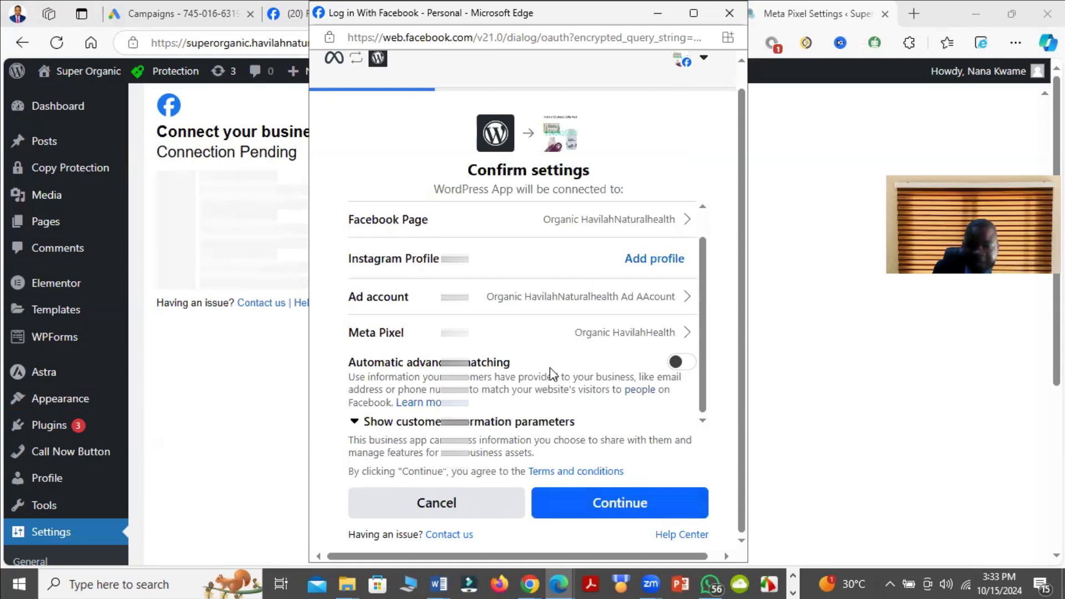
left_click(678, 363)
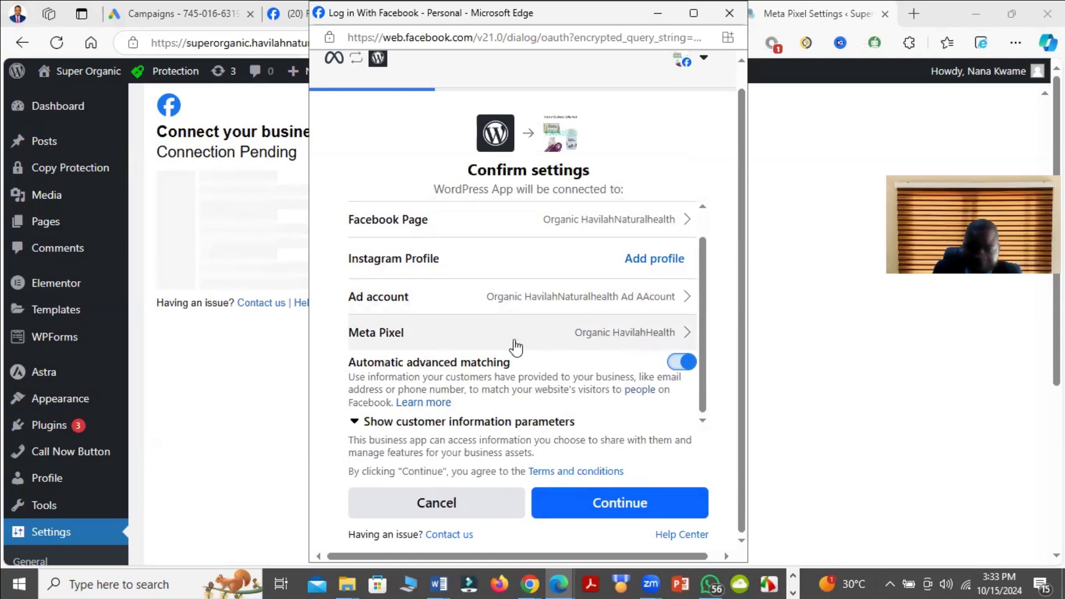
Step: Confirm the connection settings, allow WordPress App to manage the business extension and finish the Facebook setup
left_click(625, 506)
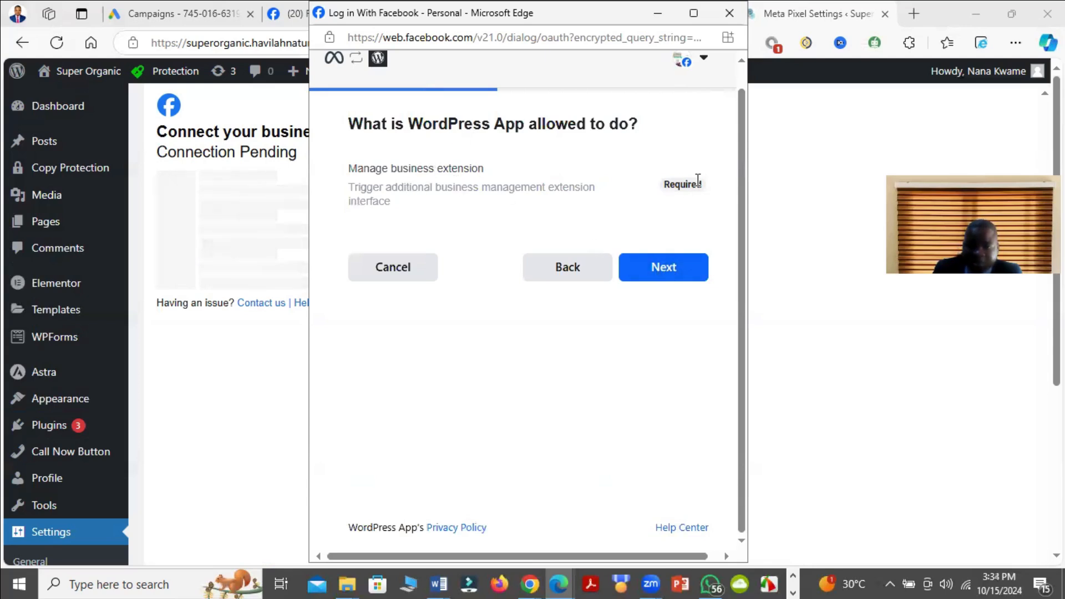
left_click(668, 268)
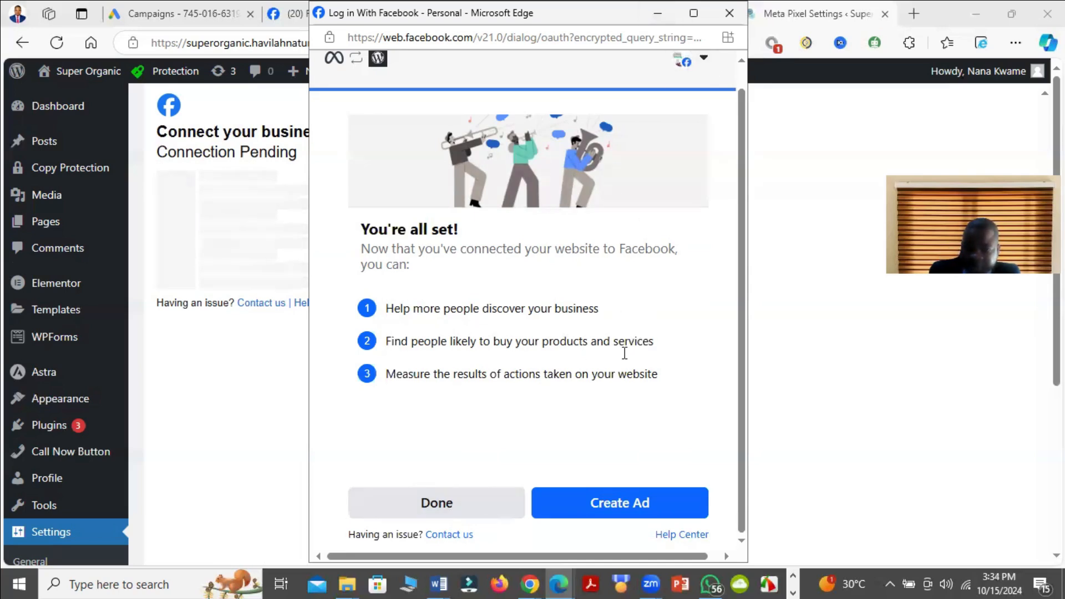
left_click(453, 504)
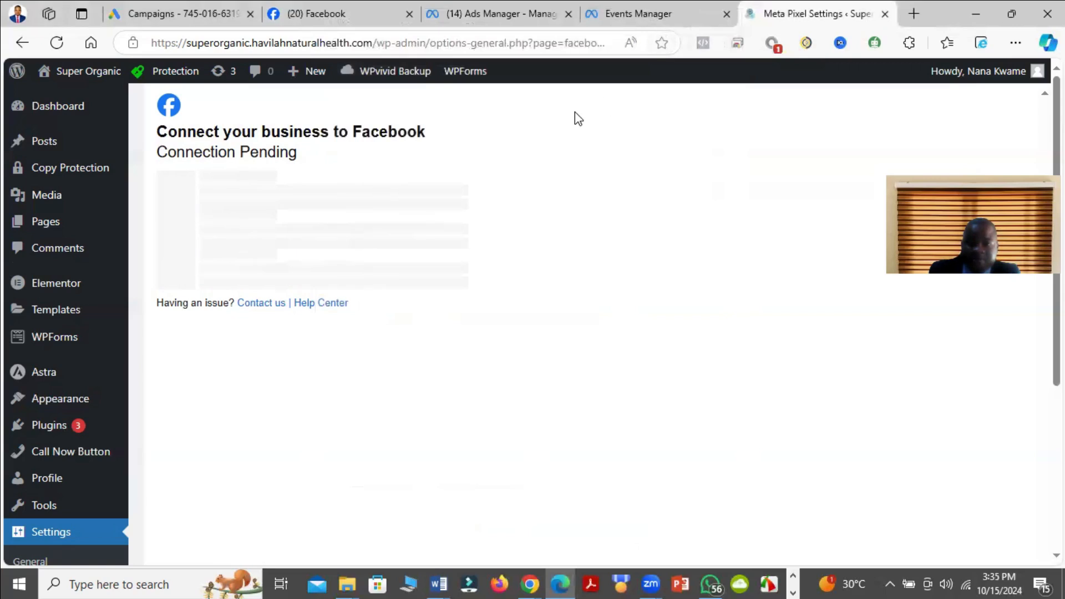
Step: Open the Super Organic website in a new tab and copy its address
right_click(73, 73)
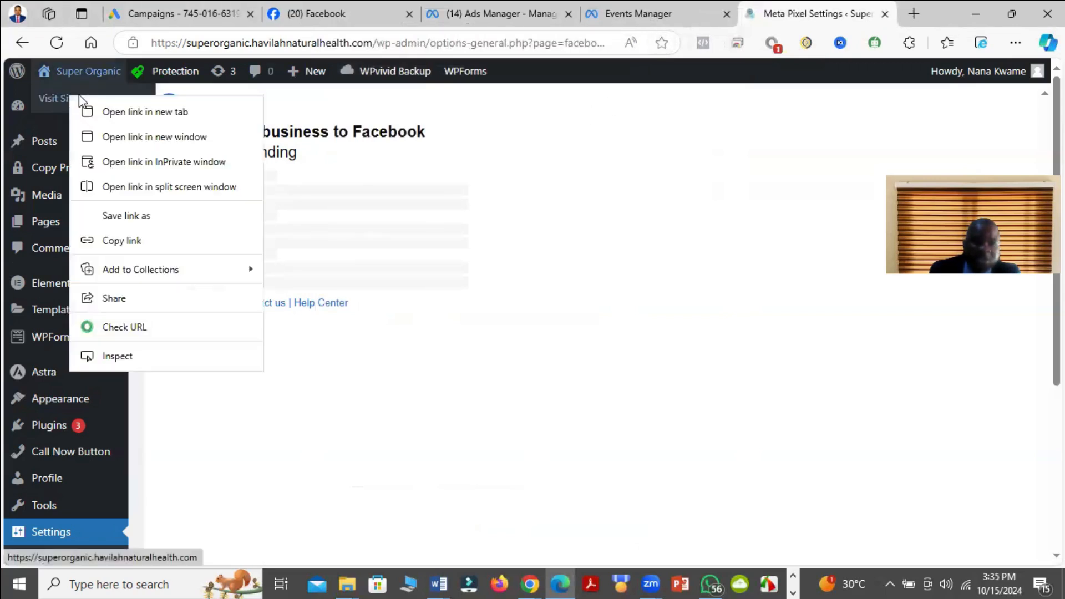
left_click(160, 111)
left_click(818, 14)
right_click(211, 43)
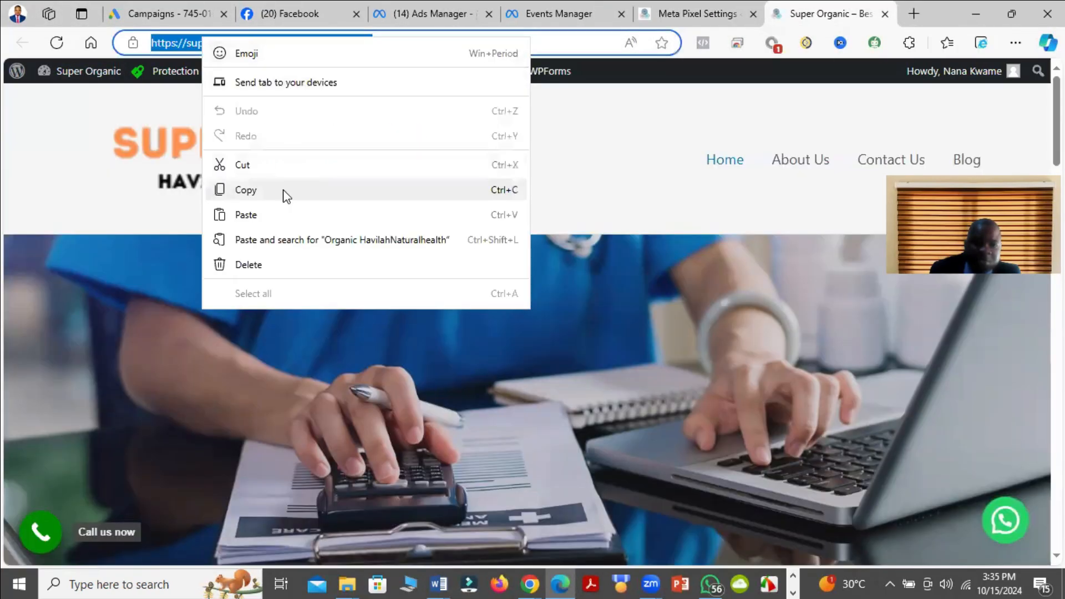
left_click(285, 194)
left_click(530, 8)
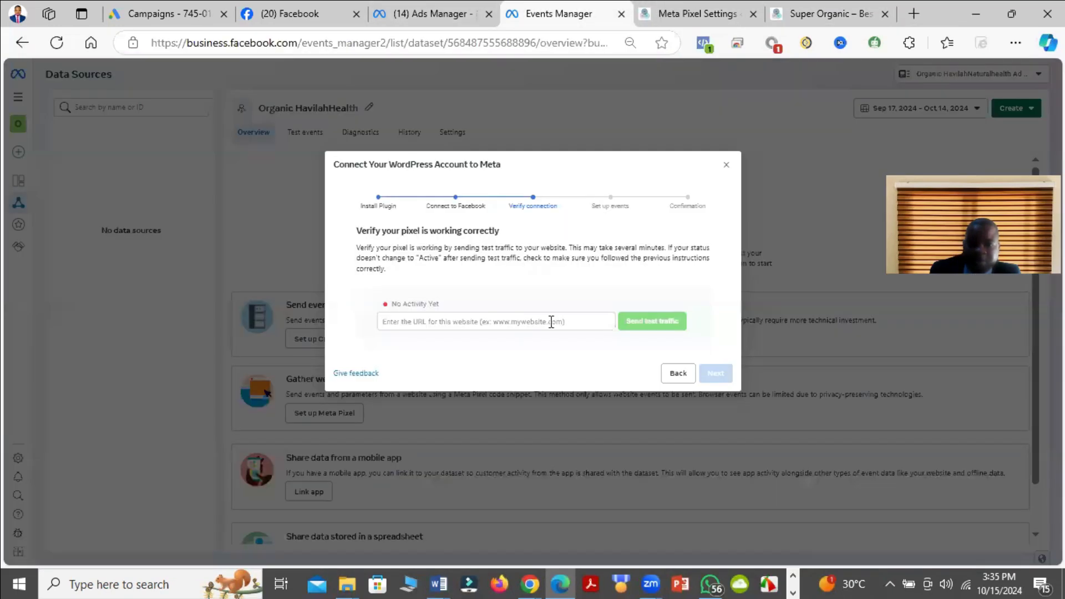
left_click(505, 326)
right_click(506, 328)
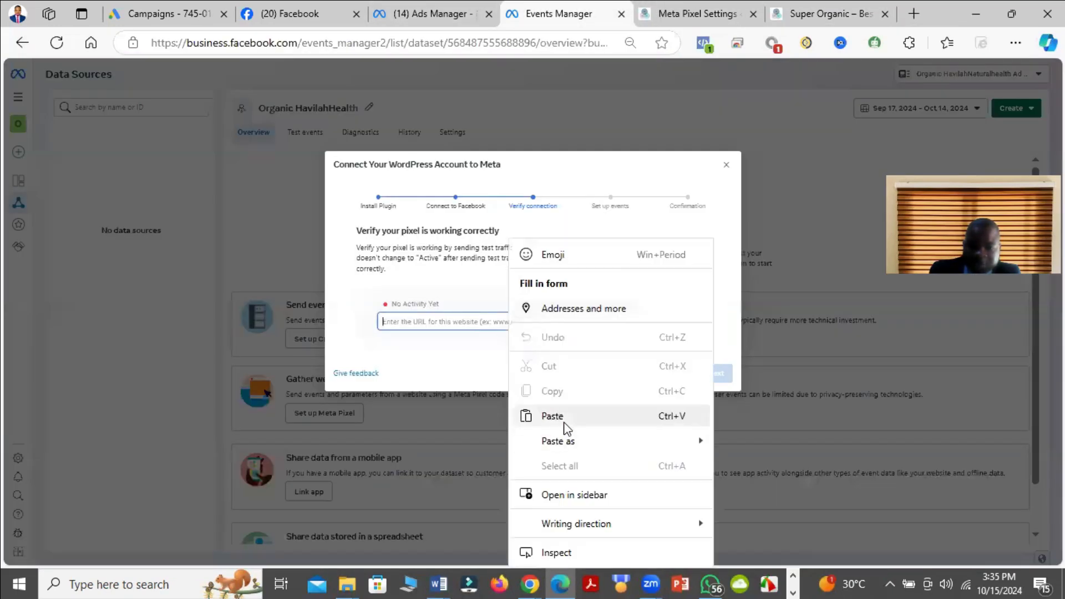
left_click(552, 416)
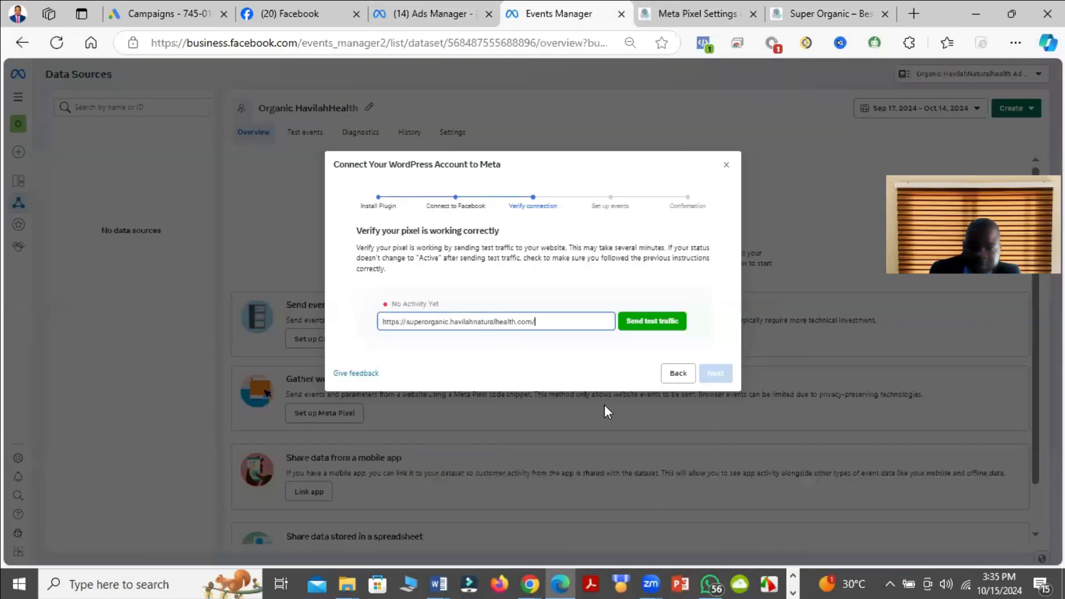
left_click(665, 326)
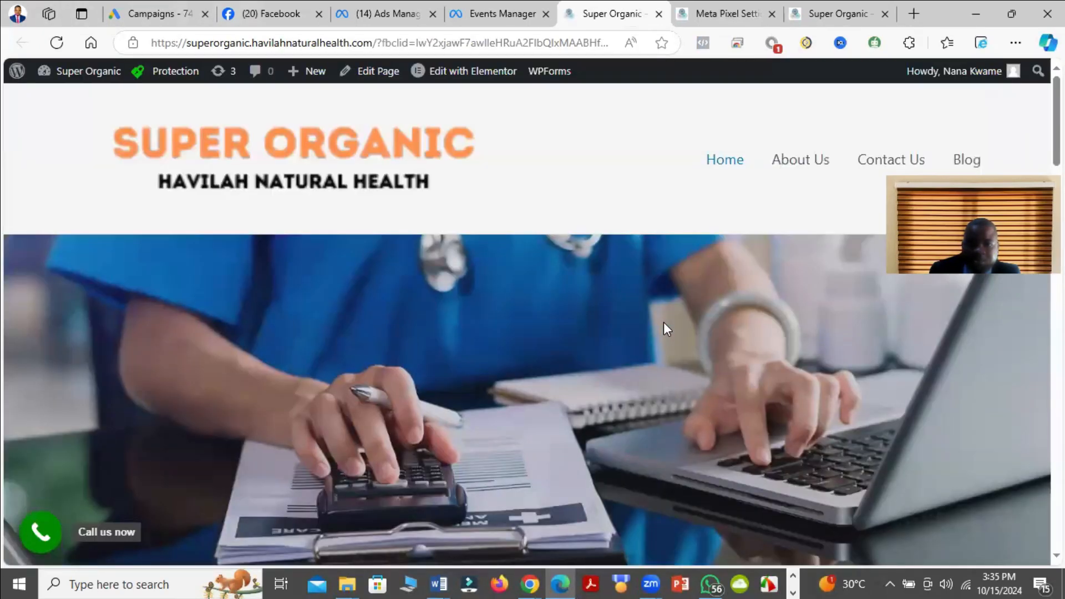
scroll(663, 322, "down", 7)
left_click(488, 7)
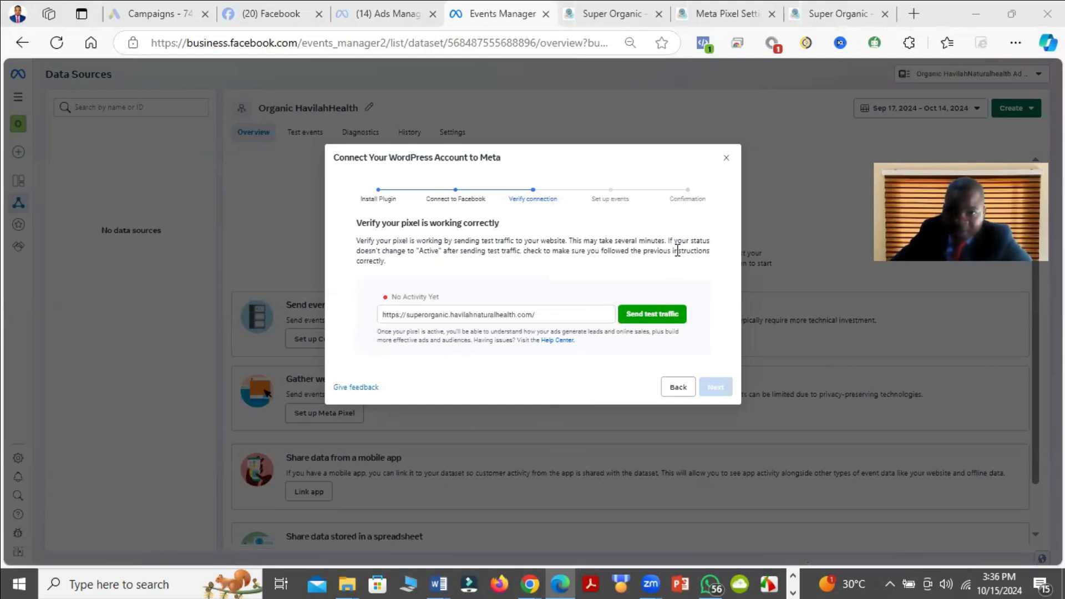
Step: Return to the Meta pixel settings in WordPress, agree to share the token with this site and confirm the connection
left_click(593, 7)
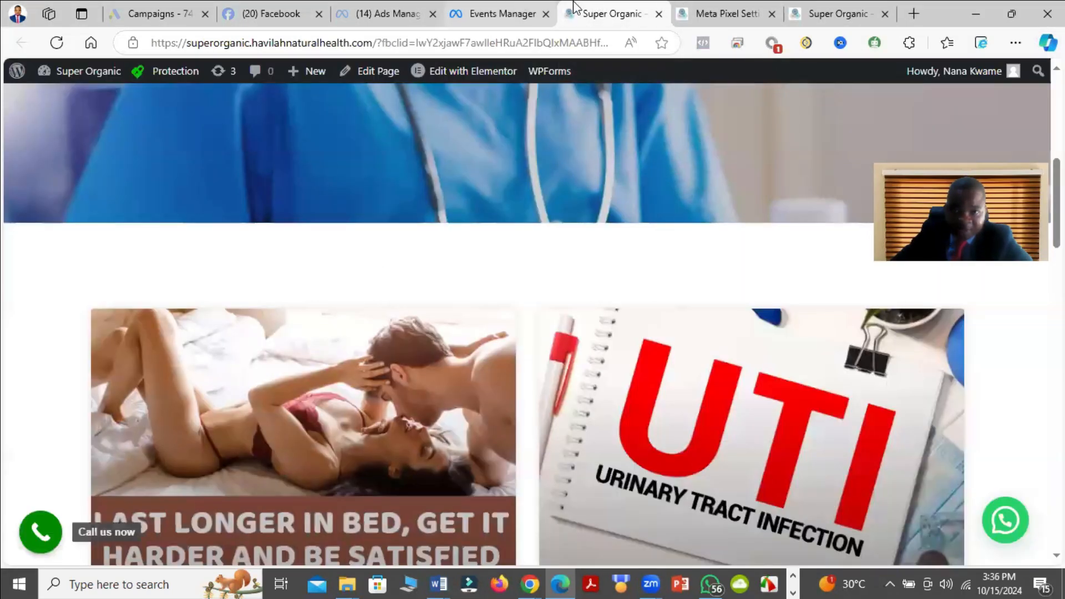
left_click(699, 9)
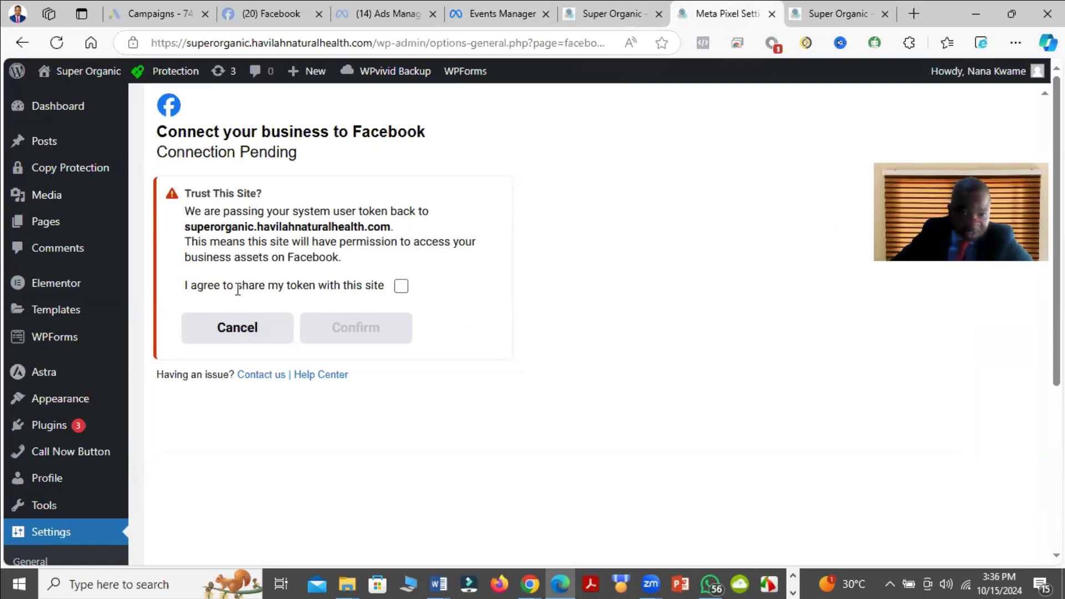
left_click(400, 287)
left_click(364, 327)
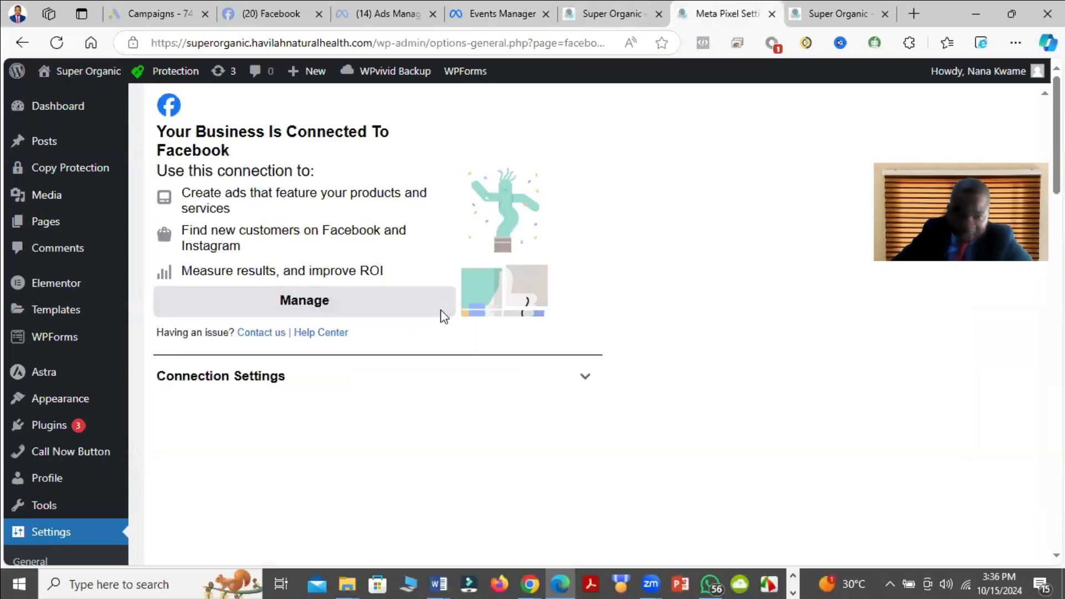
scroll(444, 316, "down", 12)
scroll(501, 264, "up", 12)
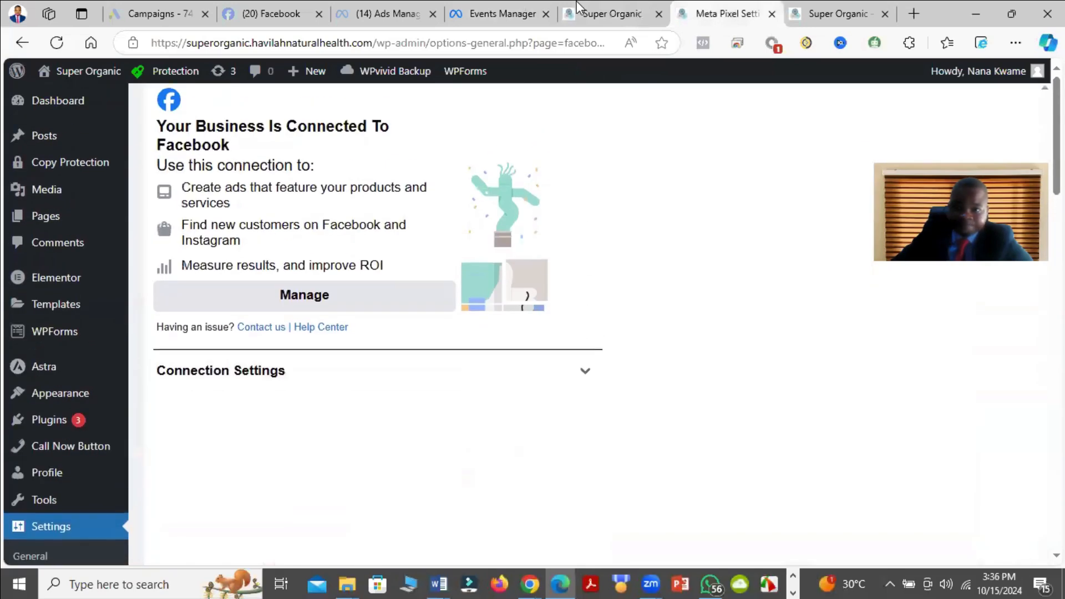
Step: Go back to Events Manager, send test traffic to the website again and recheck the pixel's activity status
left_click(578, 8)
left_click(468, 11)
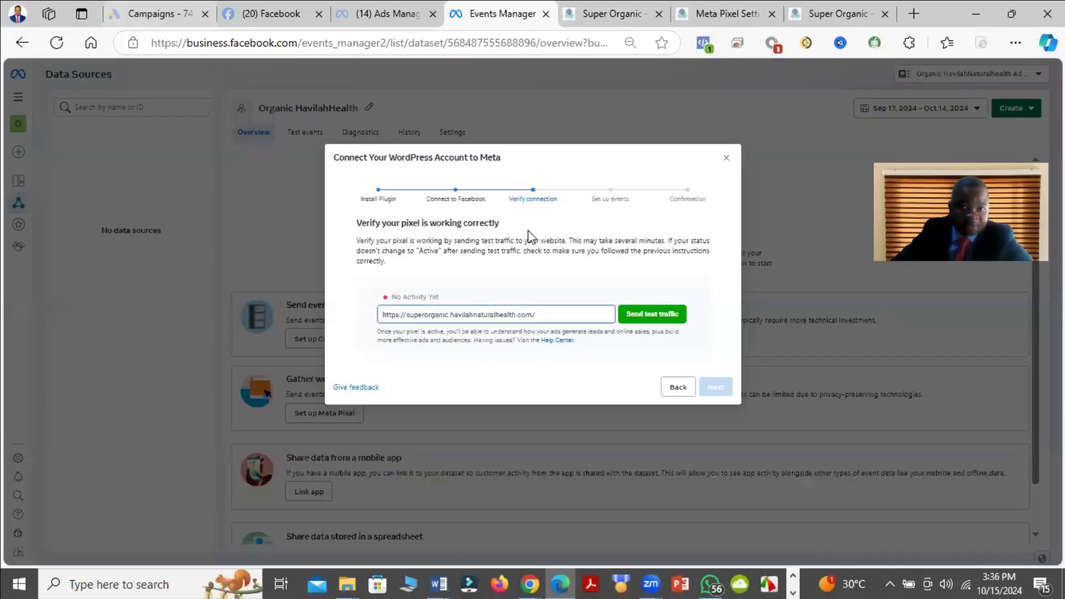
left_click(658, 323)
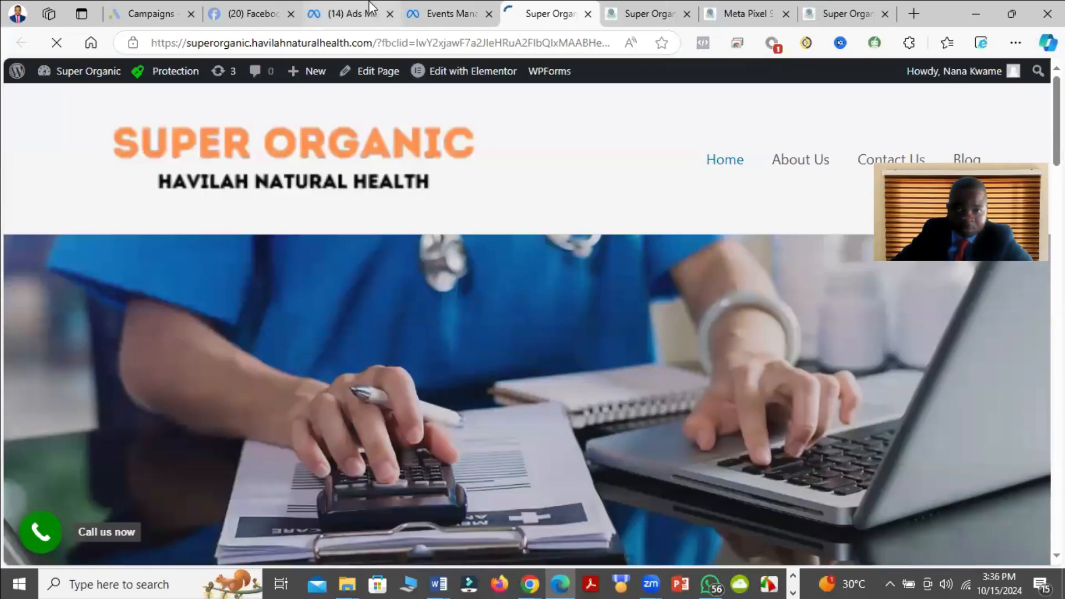
left_click(456, 5)
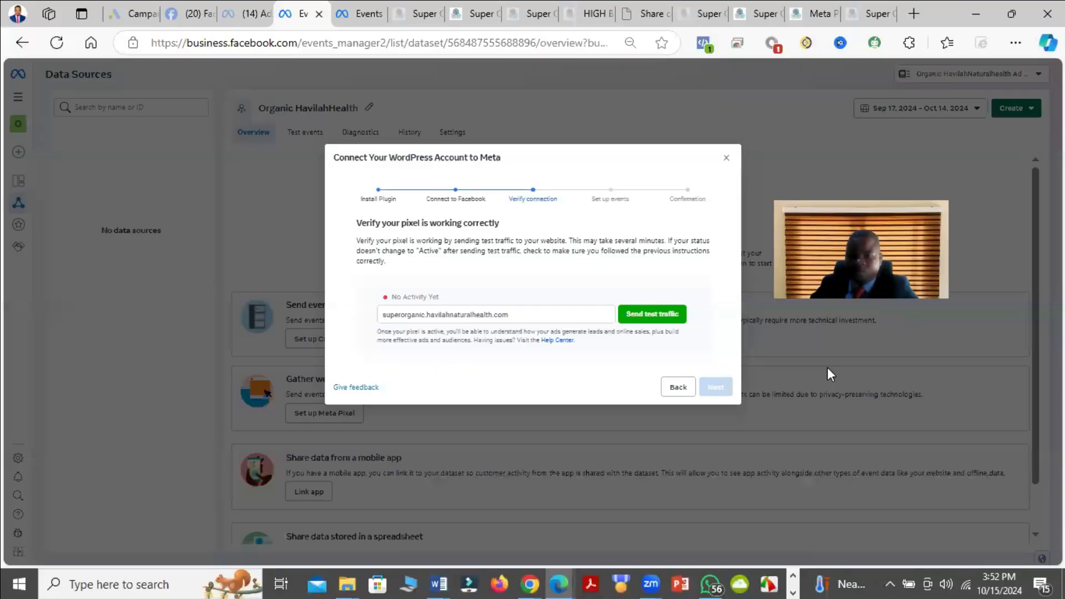
Step: Send test traffic to the website once more and reload the Meta pixel settings page in WordPress
left_click(662, 315)
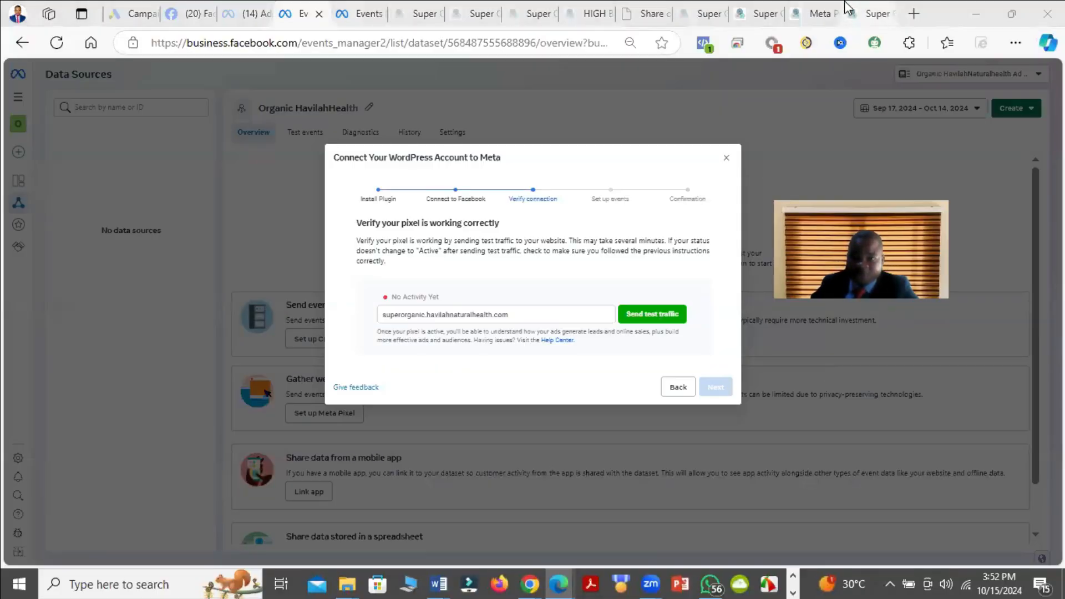
left_click(695, 3)
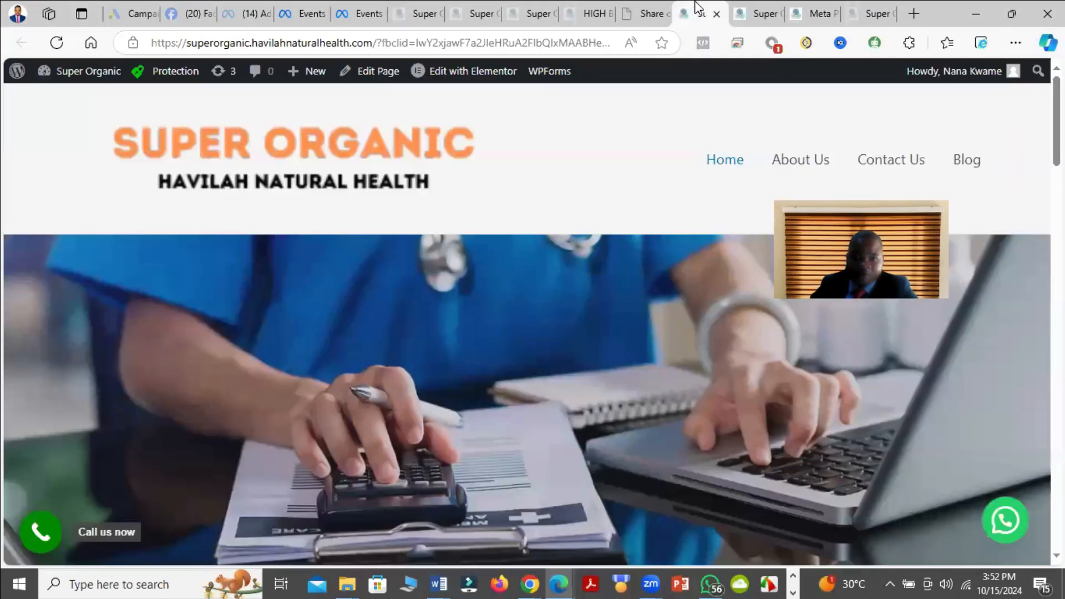
left_click(761, 3)
left_click(837, 8)
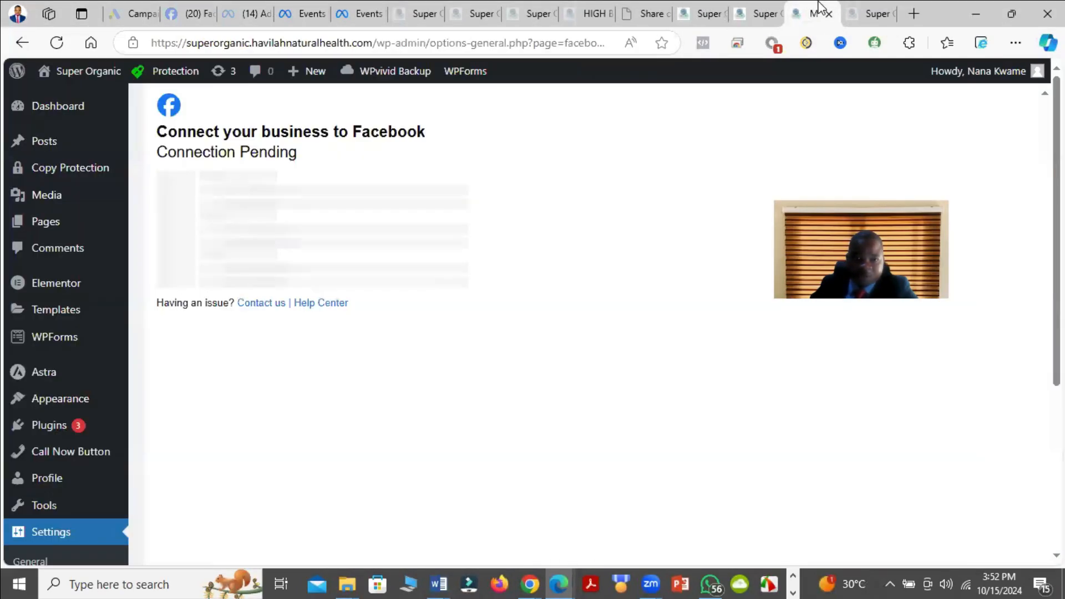
left_click(56, 43)
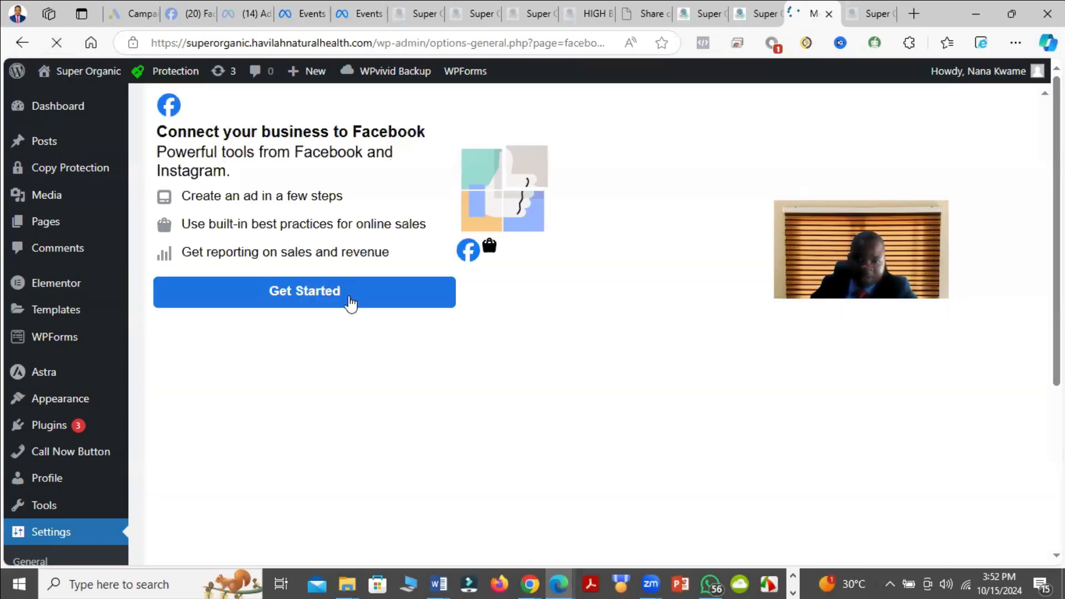
Step: Start connecting the business to Facebook, continue with the signed-in account and proceed to the WordPress App's connection settings
left_click(349, 304)
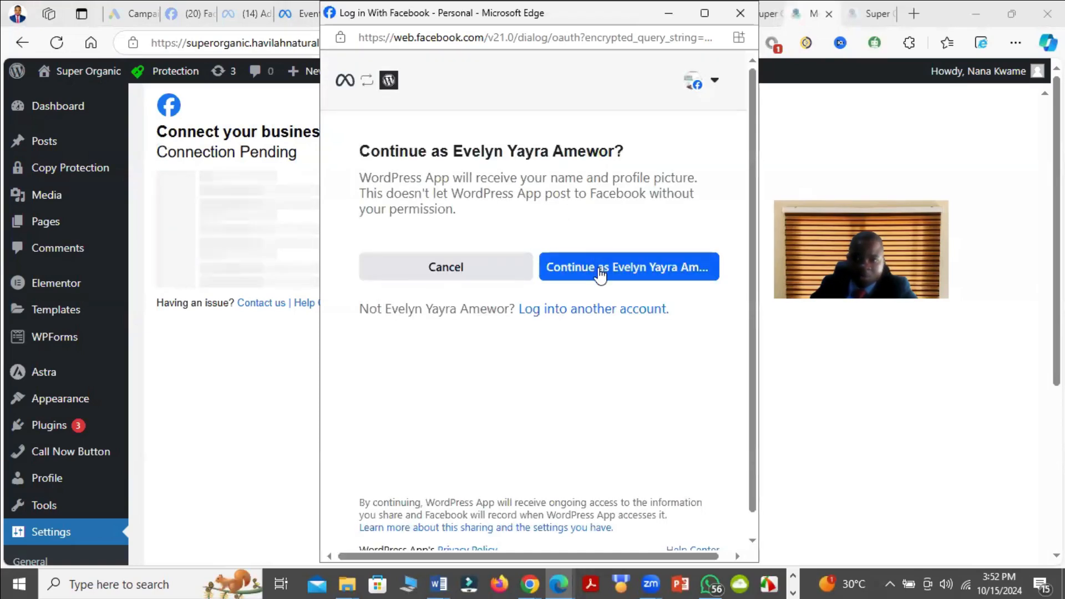
left_click(600, 268)
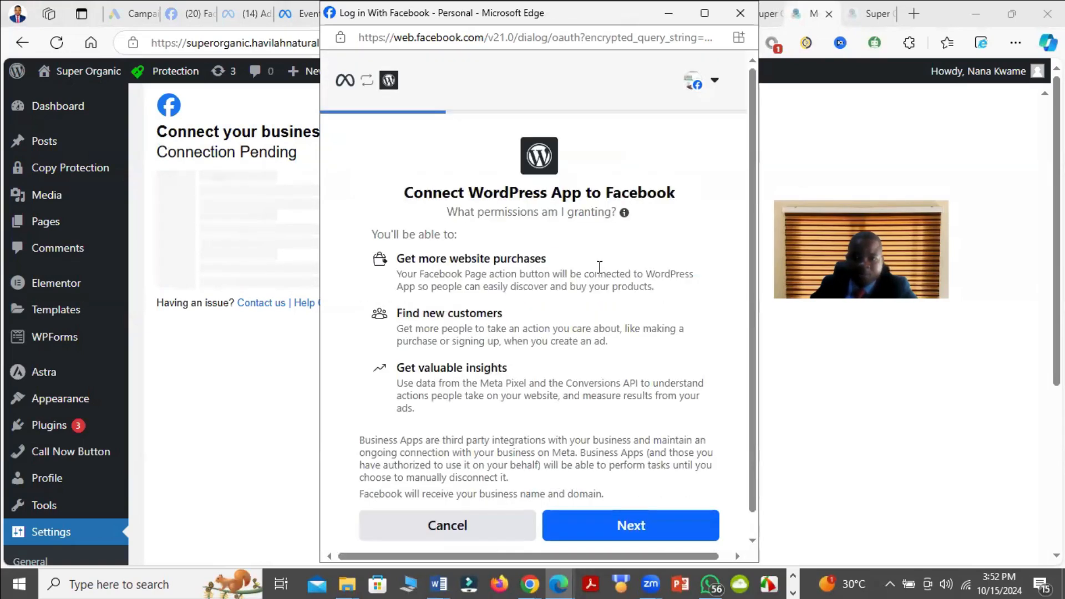
left_click(657, 534)
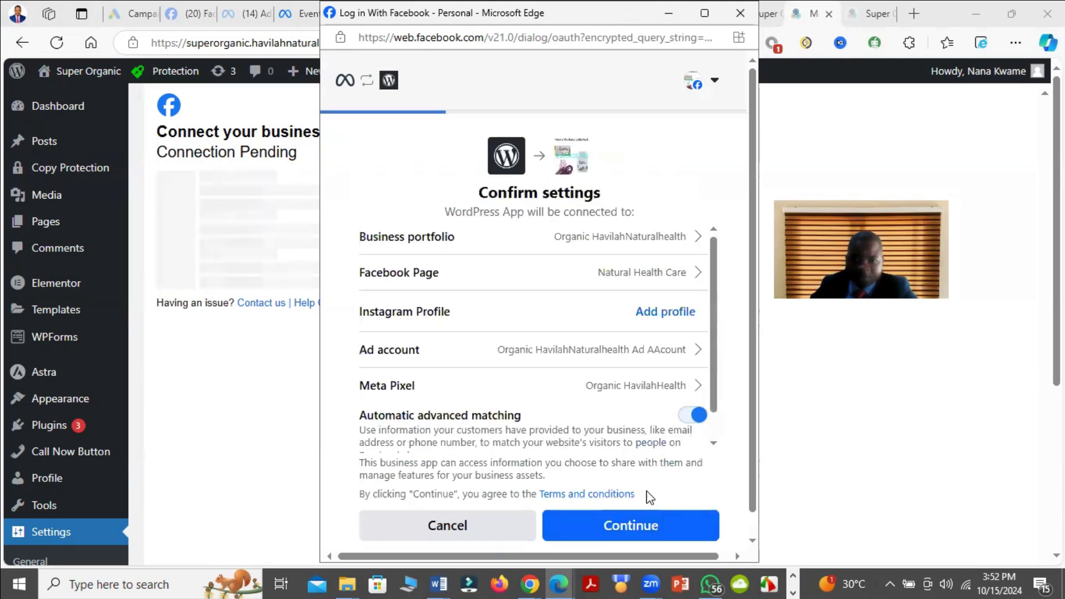
Step: Change the connected Facebook Page to Organic HavilahNaturalhealth
scroll(650, 498, "down", 1)
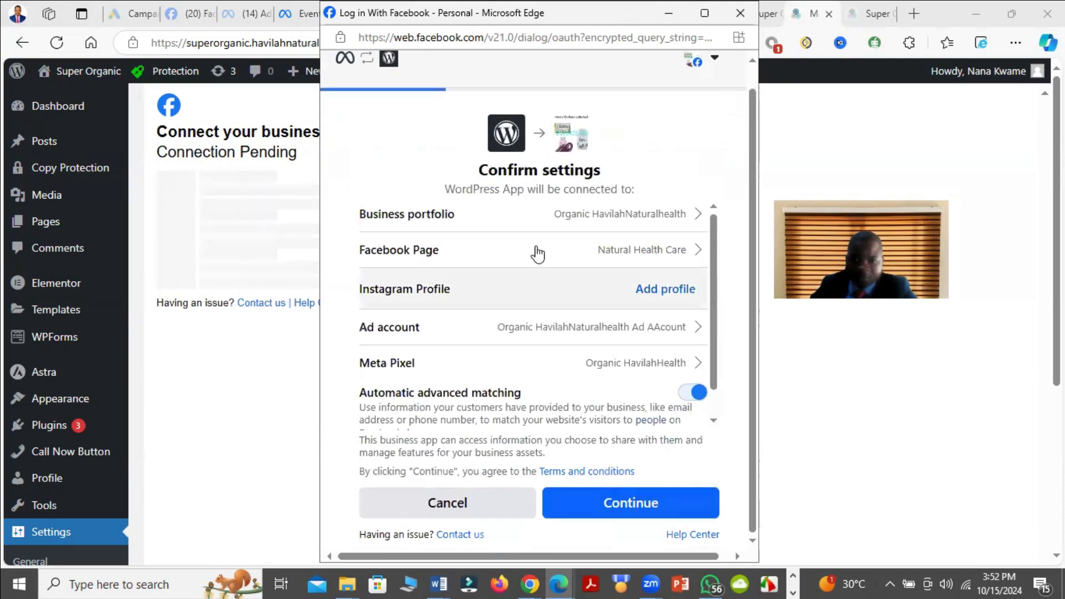
left_click(685, 251)
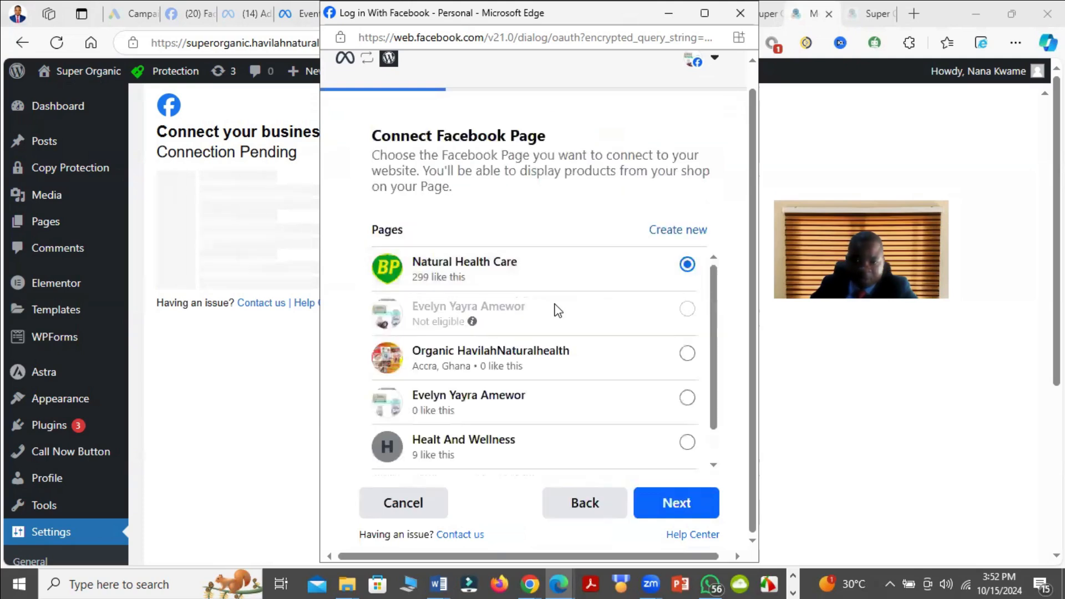
left_click(542, 369)
left_click(667, 505)
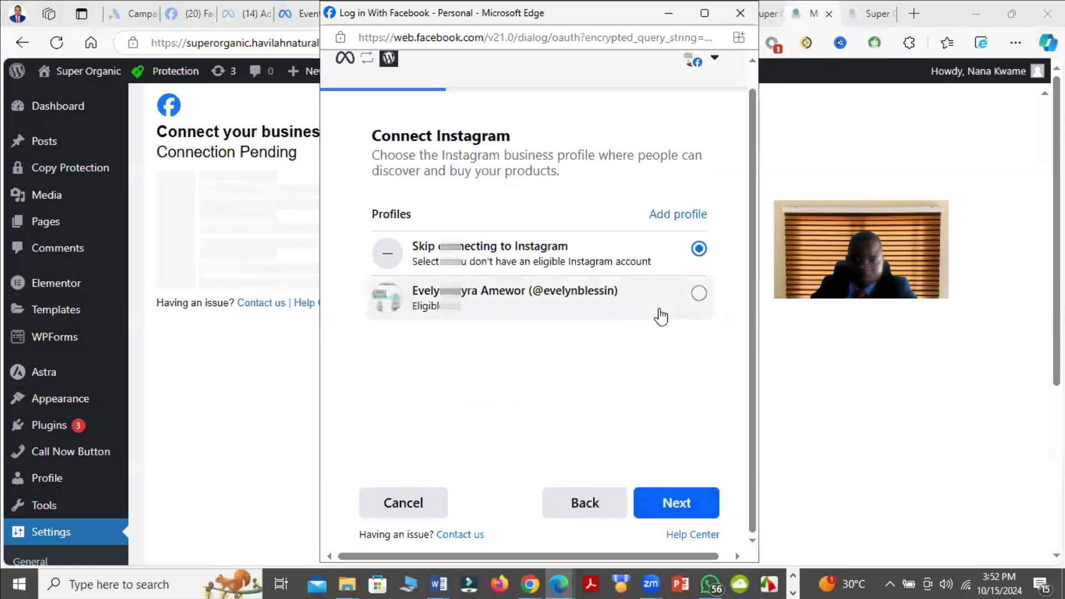
Step: Skip connecting to Instagram and use the Organic HavilahNaturalhealth Ad AAcount with the Organic HavilahHealth pixel
left_click(674, 506)
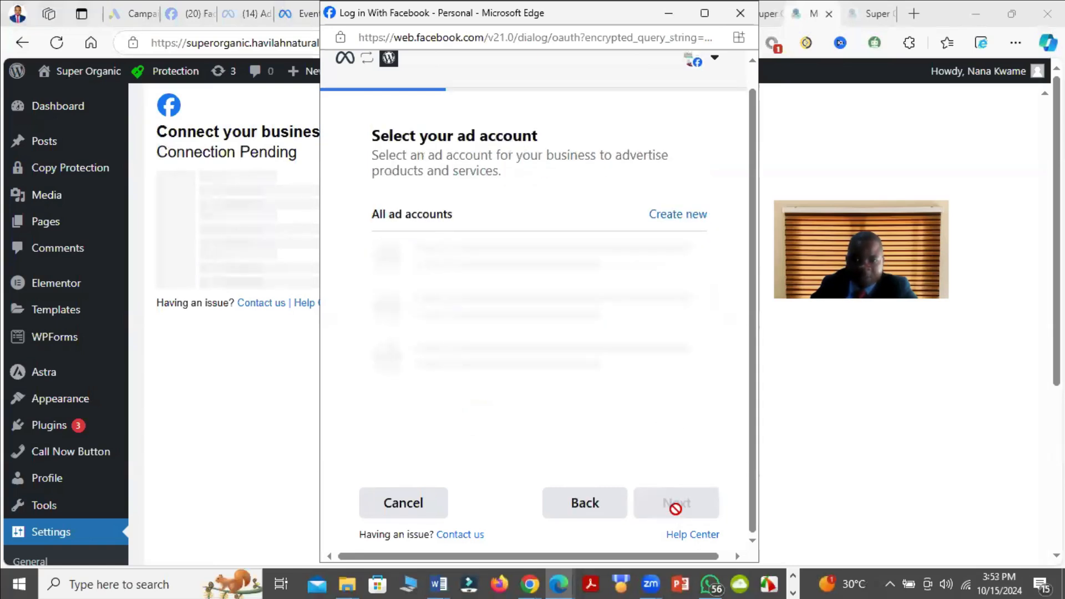
left_click(700, 294)
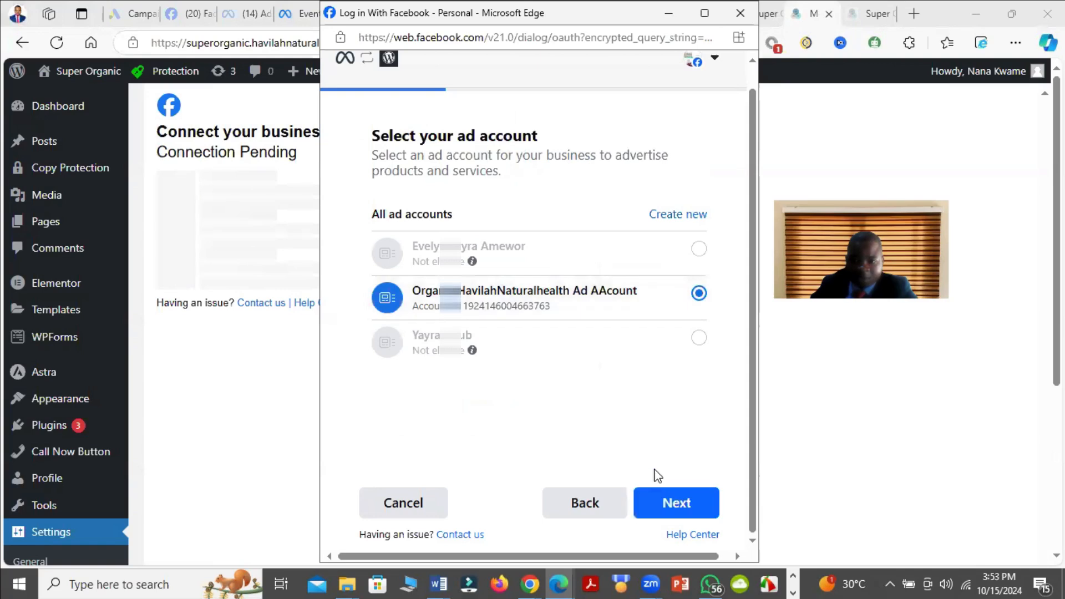
left_click(675, 505)
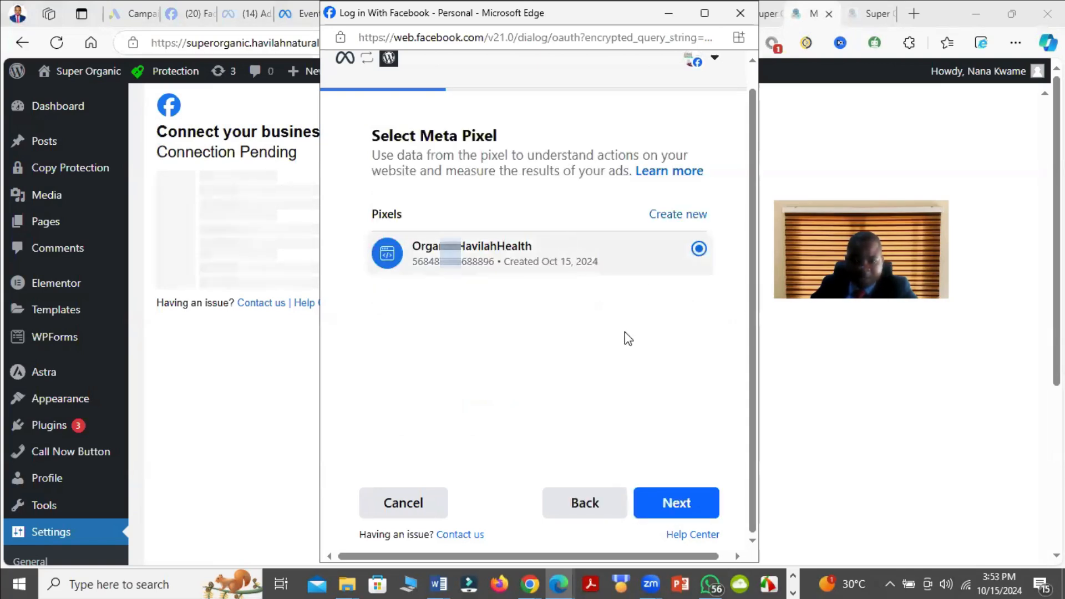
left_click(692, 511)
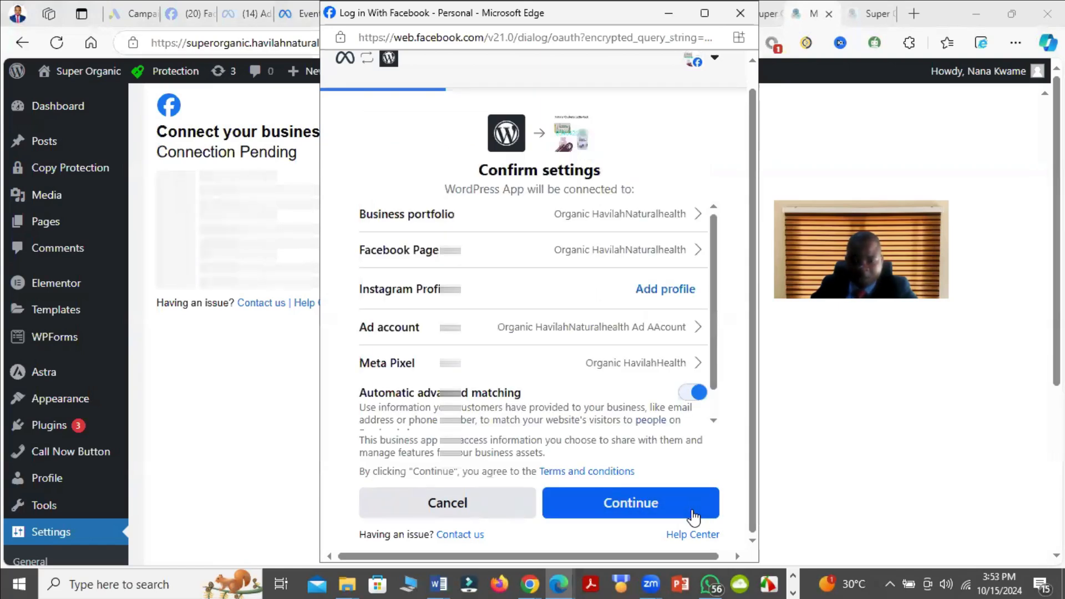
Step: Approve the WordPress App's settings and permissions, and confirm sharing the token with superorganic.havilahnaturalhealth.com
scroll(635, 471, "down", 1)
left_click(642, 504)
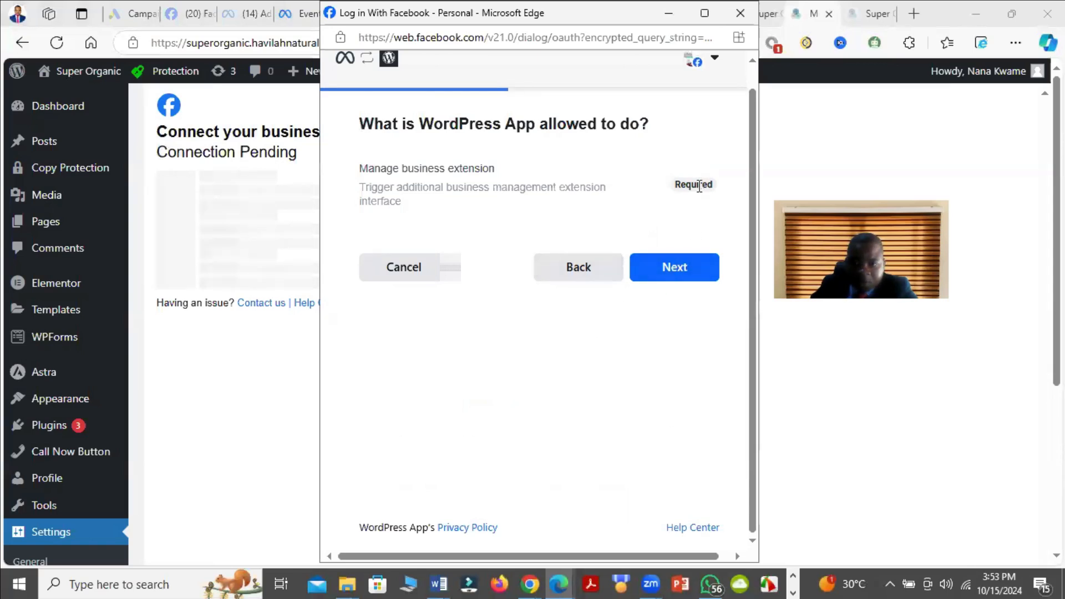
left_click(684, 274)
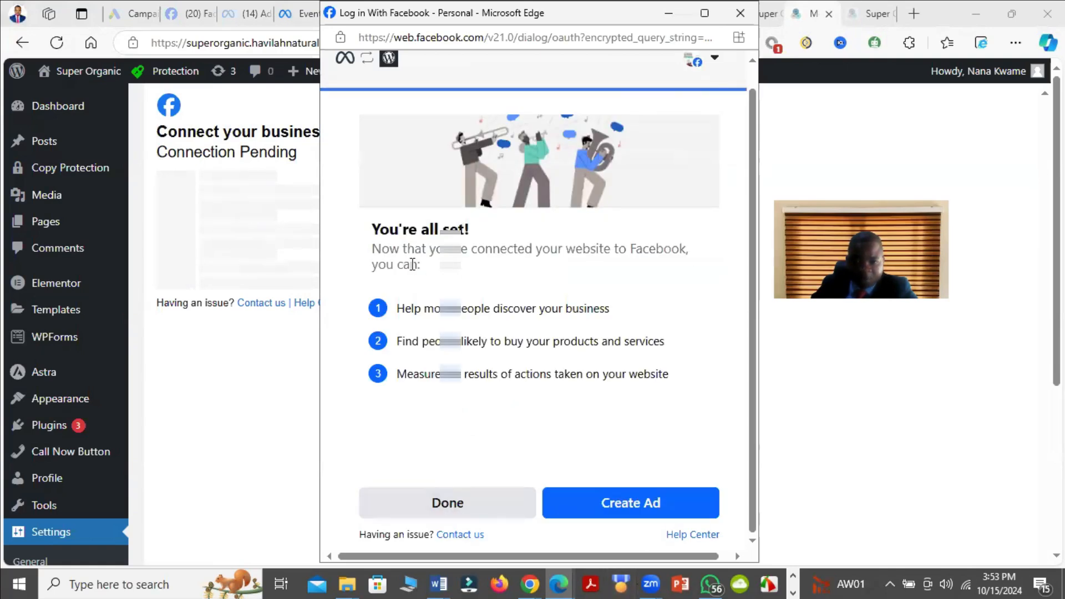
left_click(451, 502)
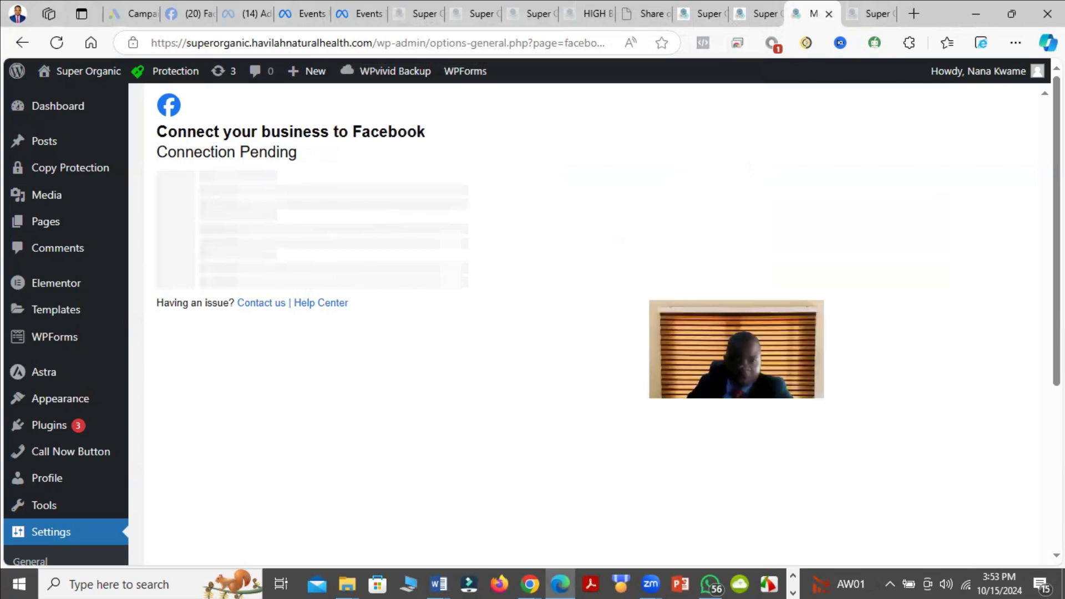
left_click(405, 288)
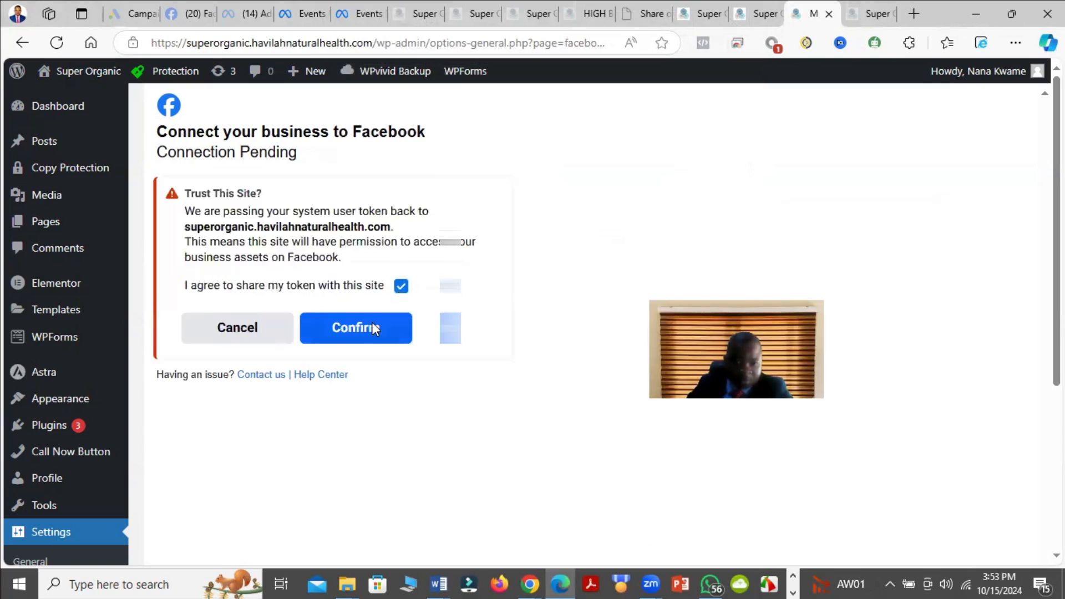
left_click(372, 324)
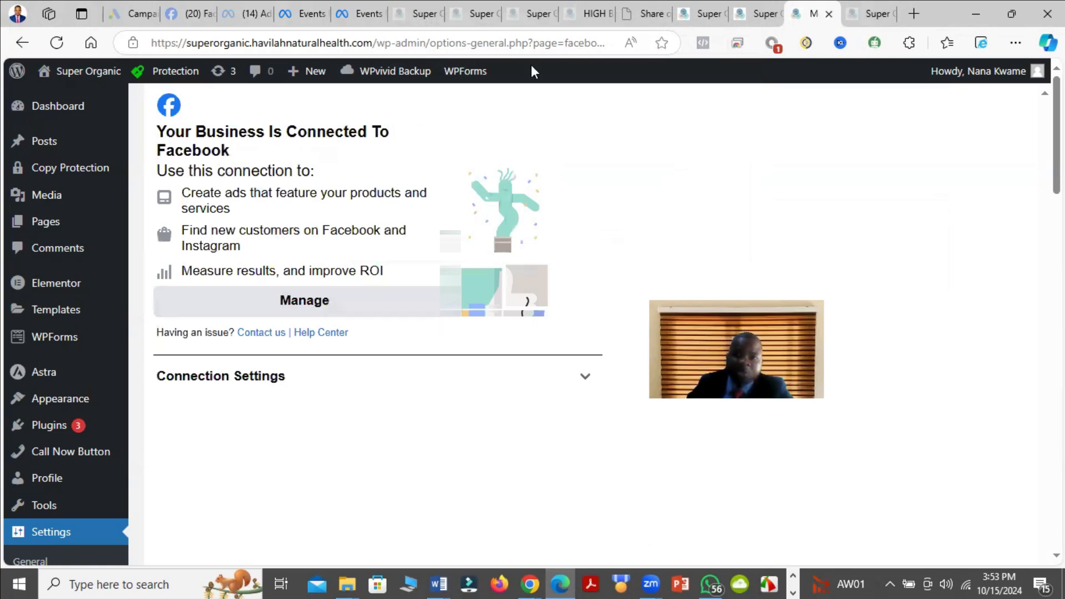
Step: Return to the pixel verification dialog in Events Manager and send test traffic after the reconnection
left_click(362, 13)
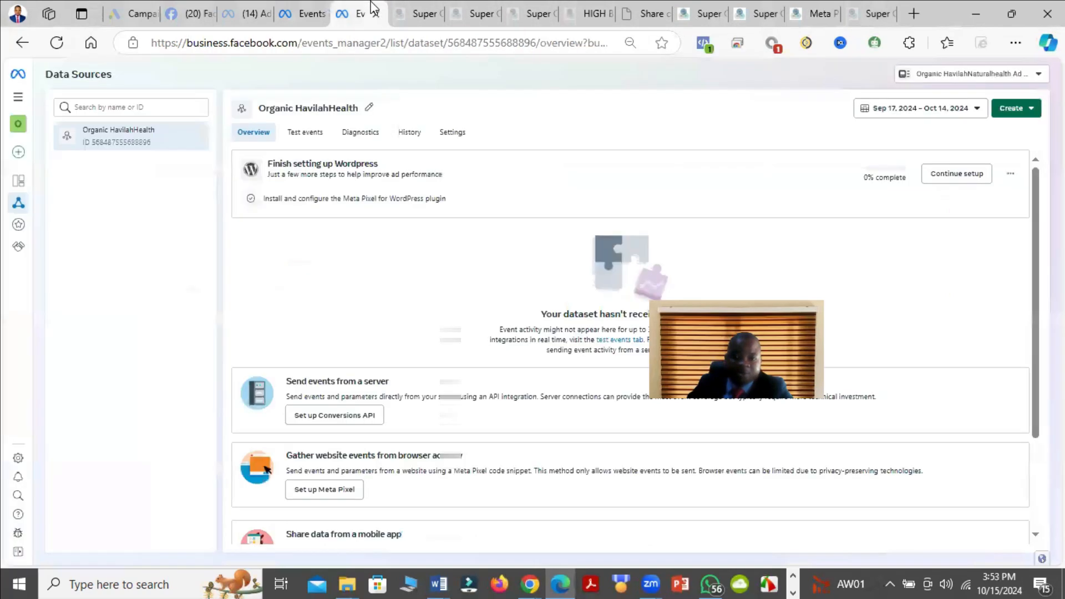
left_click(302, 10)
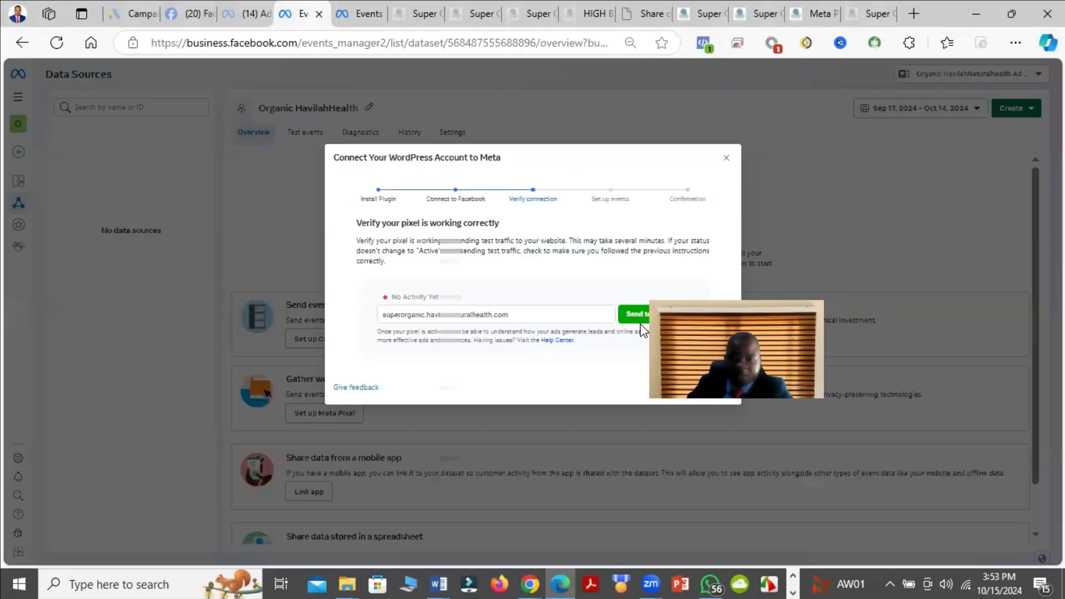
left_click(663, 314)
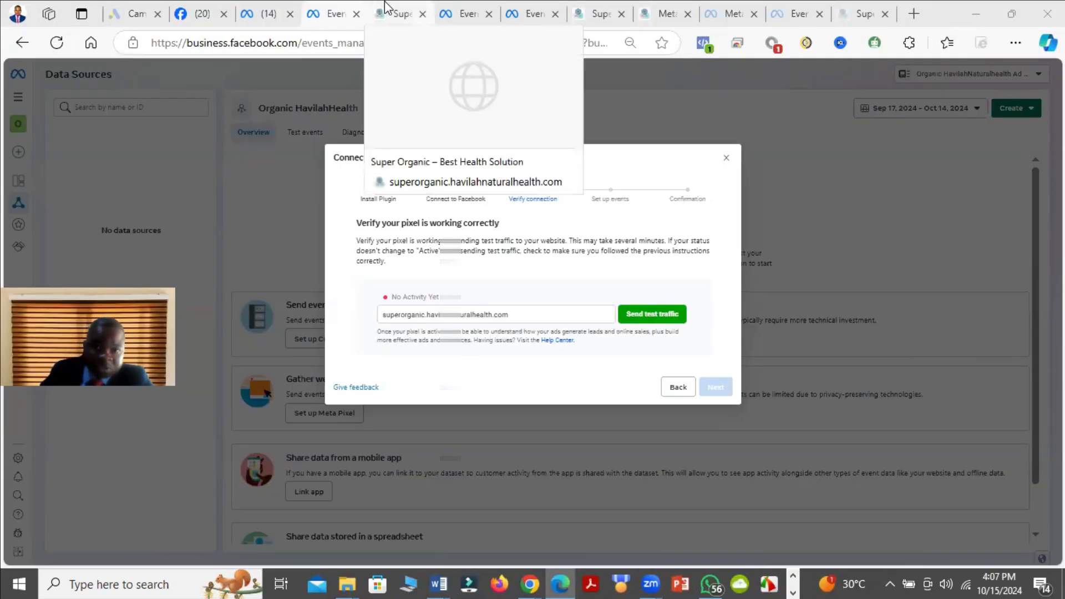
Step: Set up the Meta Pixel for the Organic HavilahHealth dataset by manual code installation and copy the base code
left_click(447, 8)
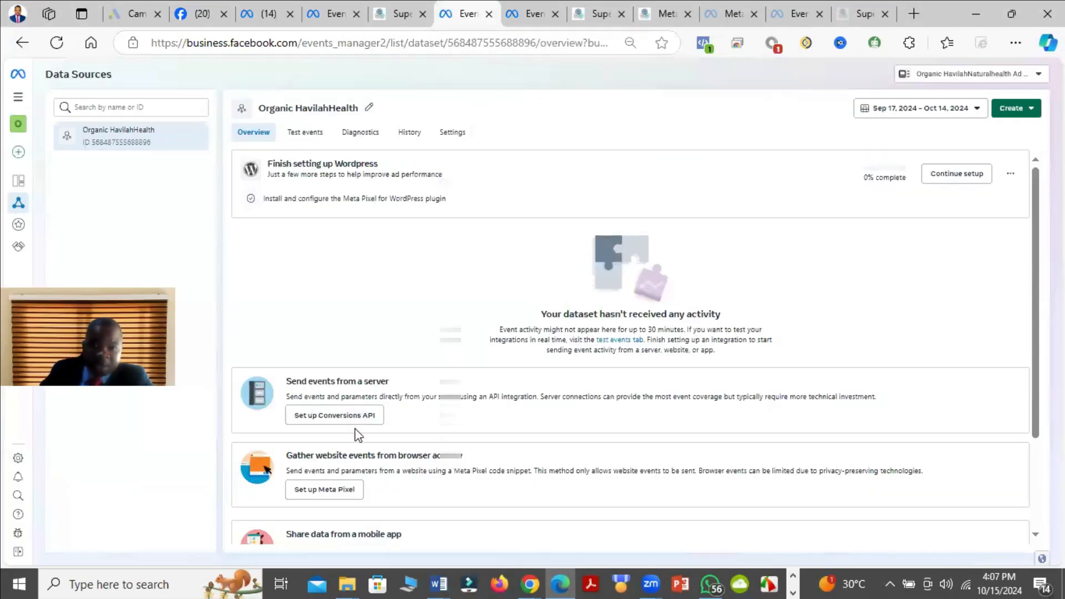
scroll(358, 435, "down", 2)
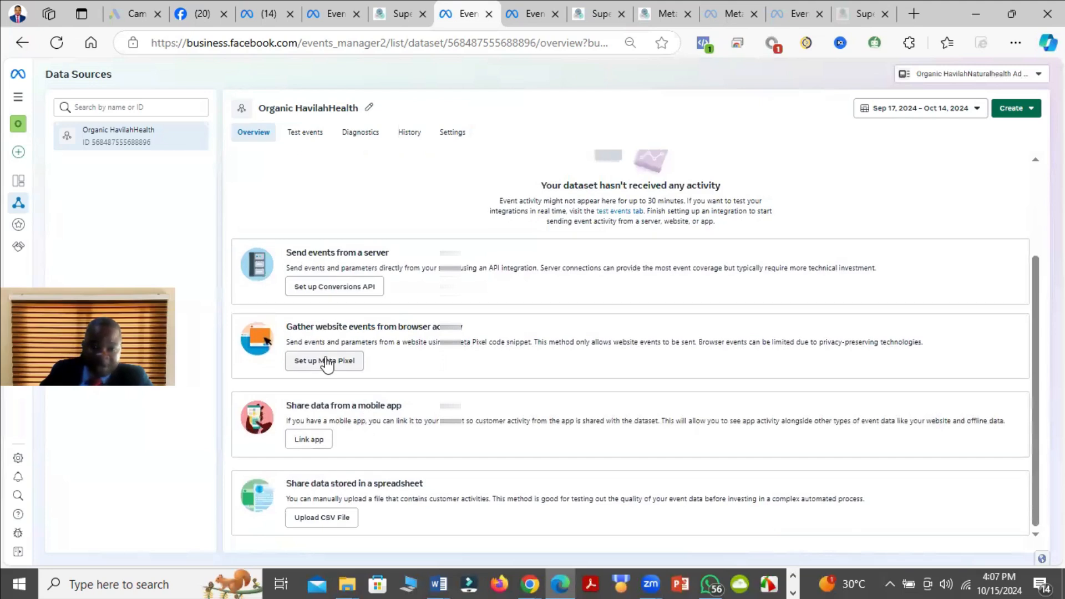
left_click(326, 362)
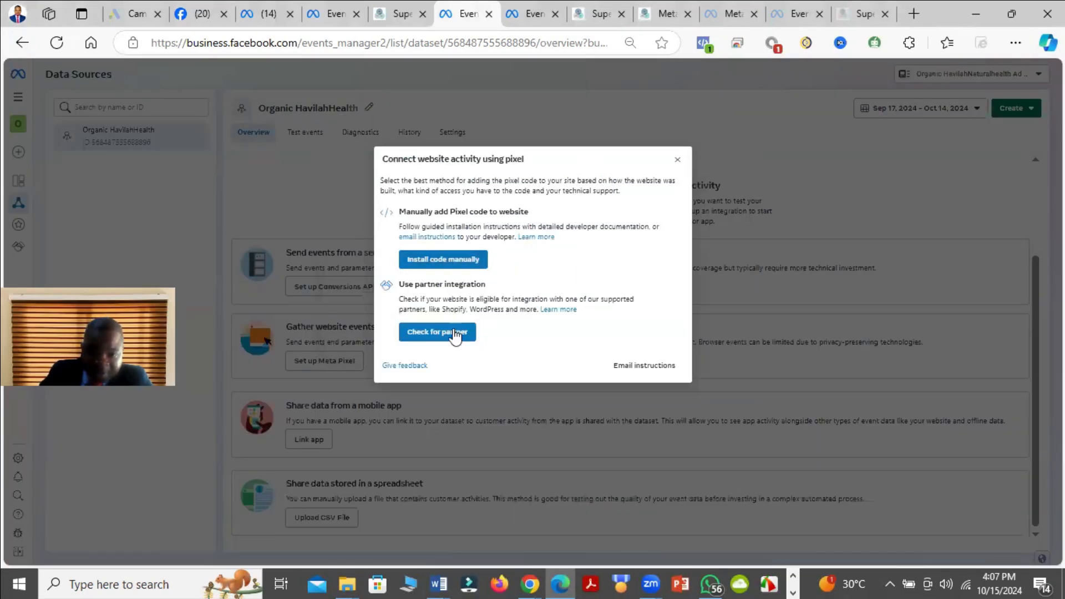
left_click(458, 259)
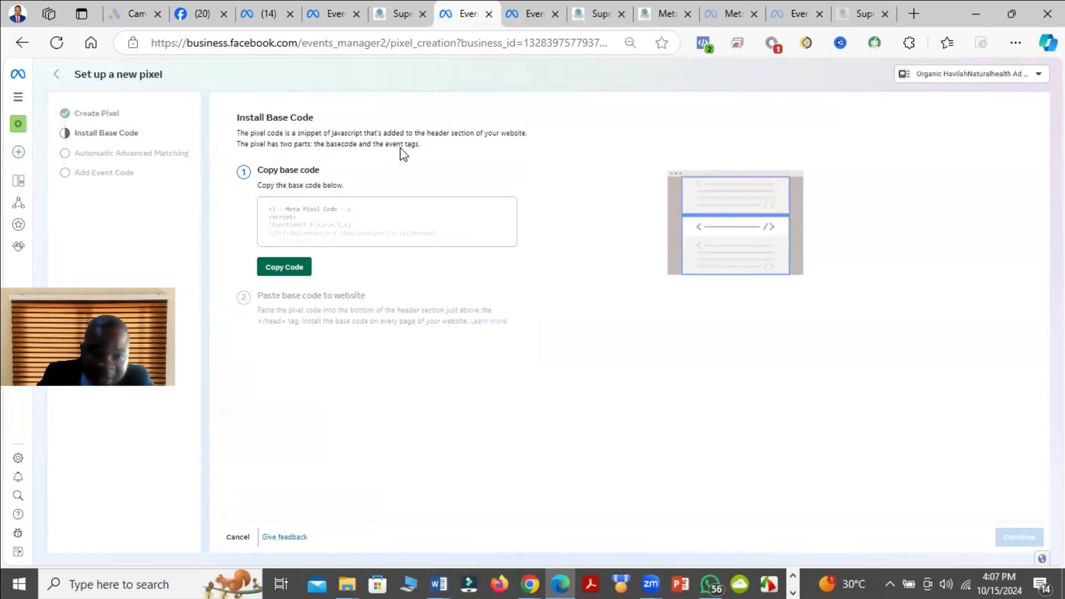
left_click(294, 269)
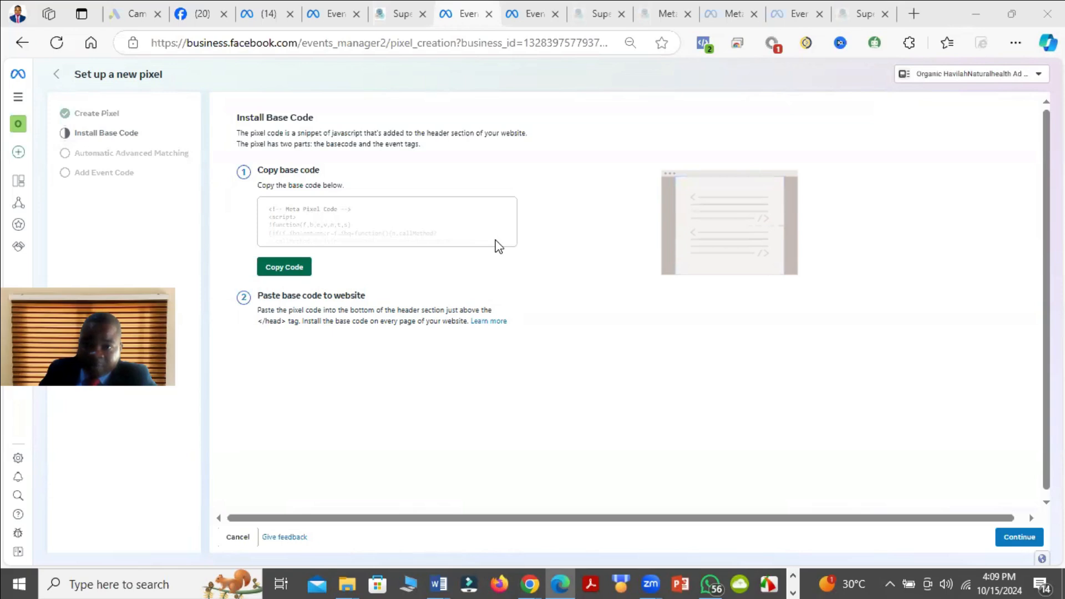
Step: Open the WordPress site's installed plugins and look through the list for a header code plugin
left_click(860, 11)
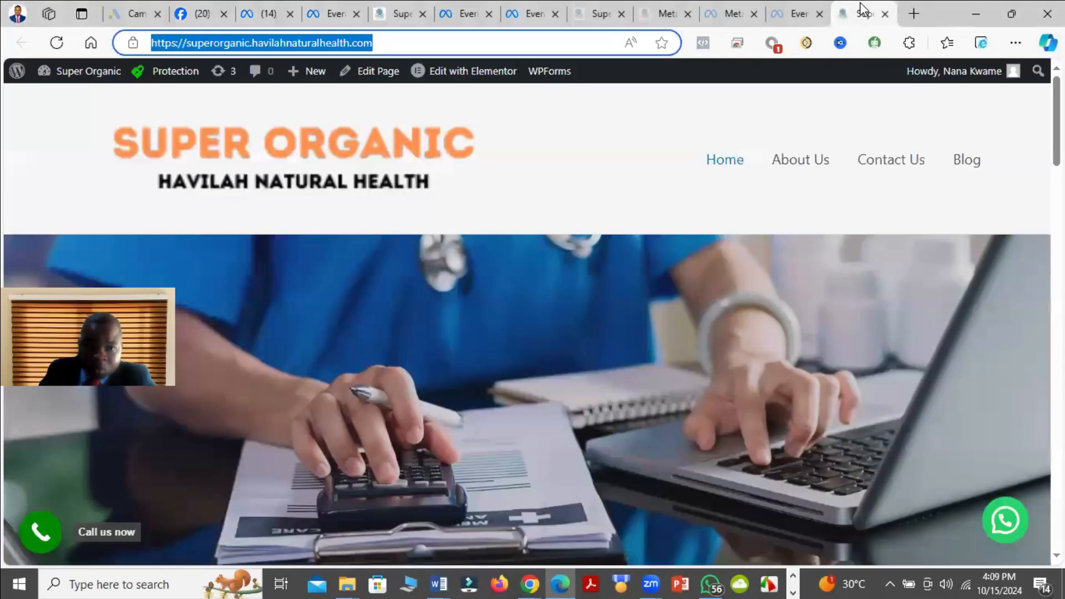
left_click(797, 3)
left_click(723, 2)
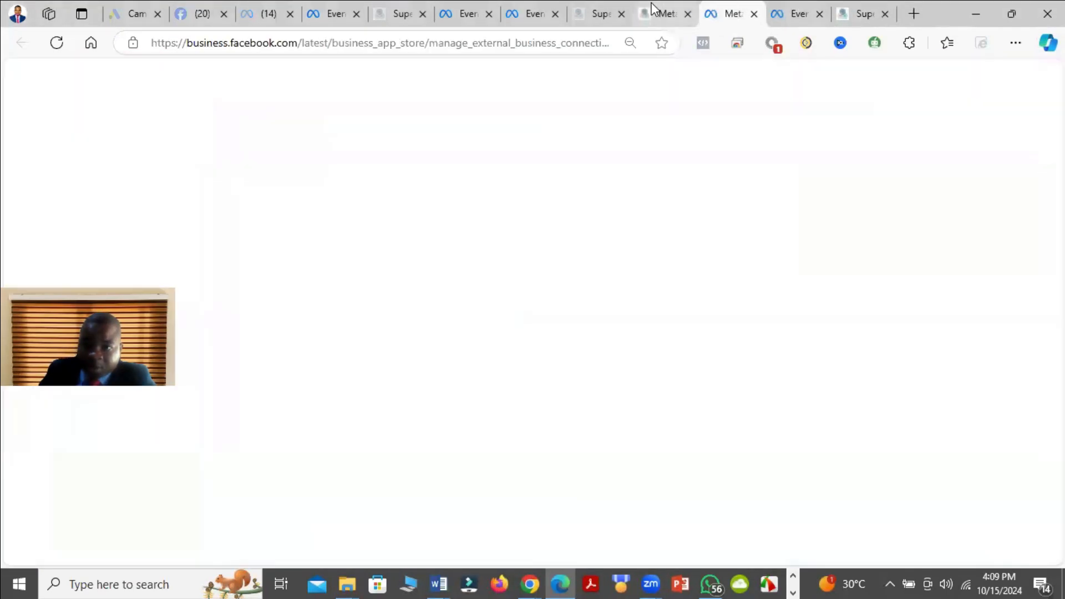
left_click(653, 8)
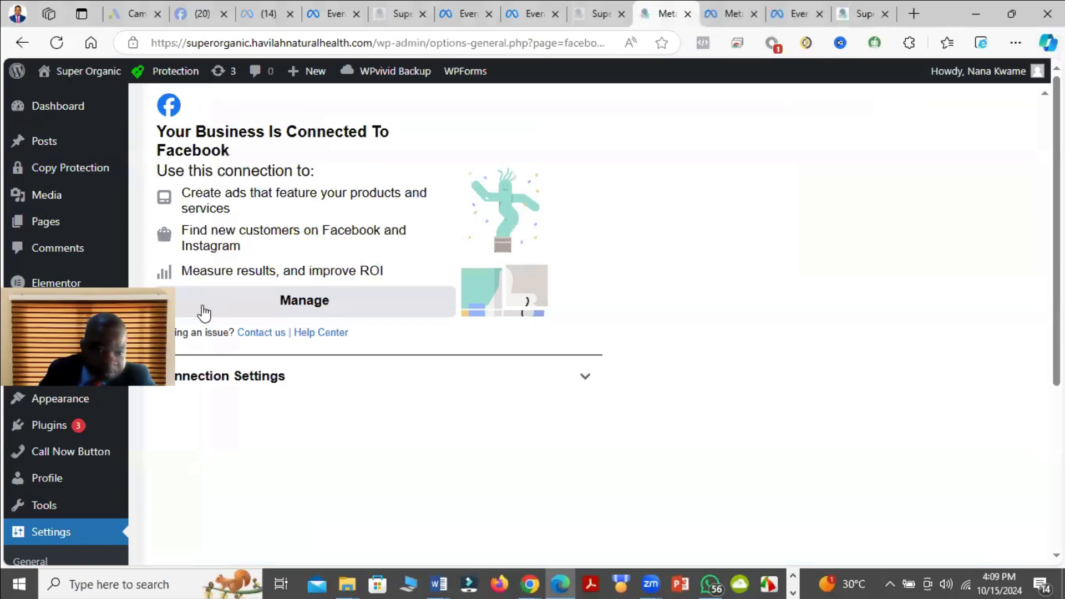
mouse_move(67, 424)
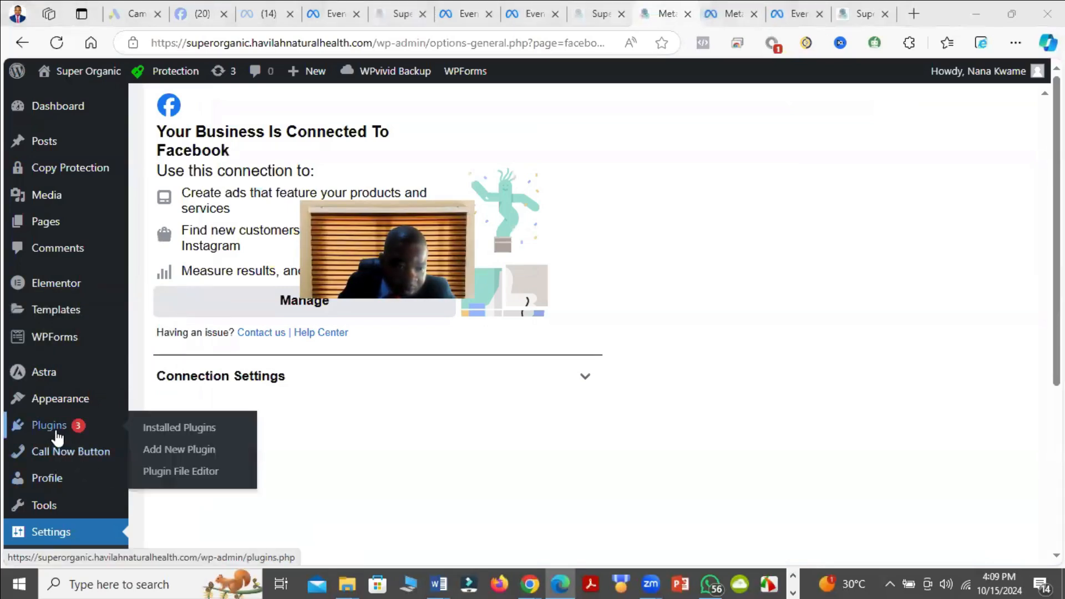
left_click(172, 429)
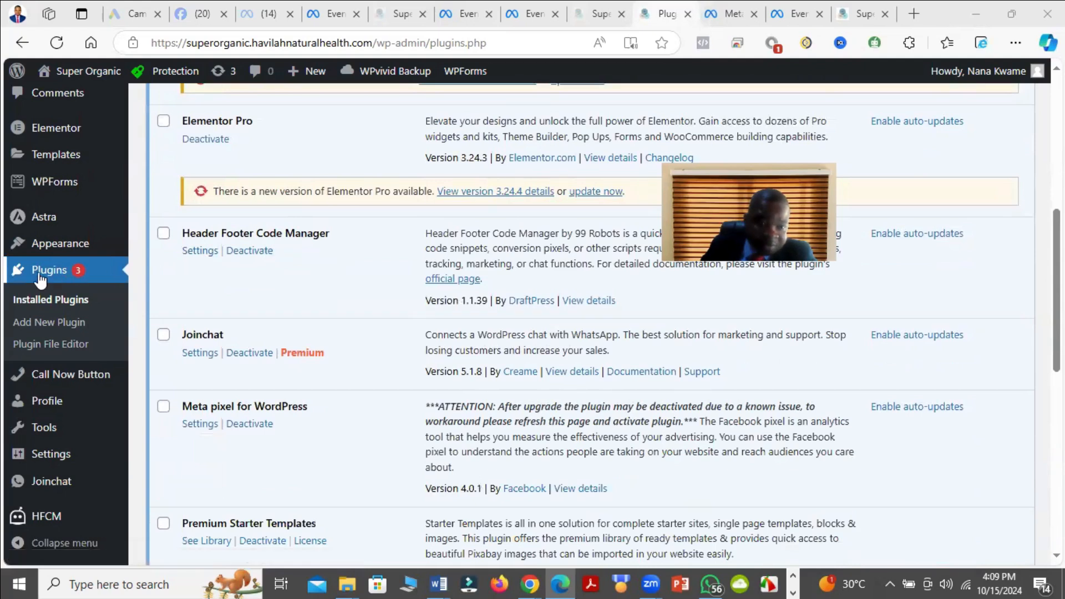
scroll(168, 258, "up", 5)
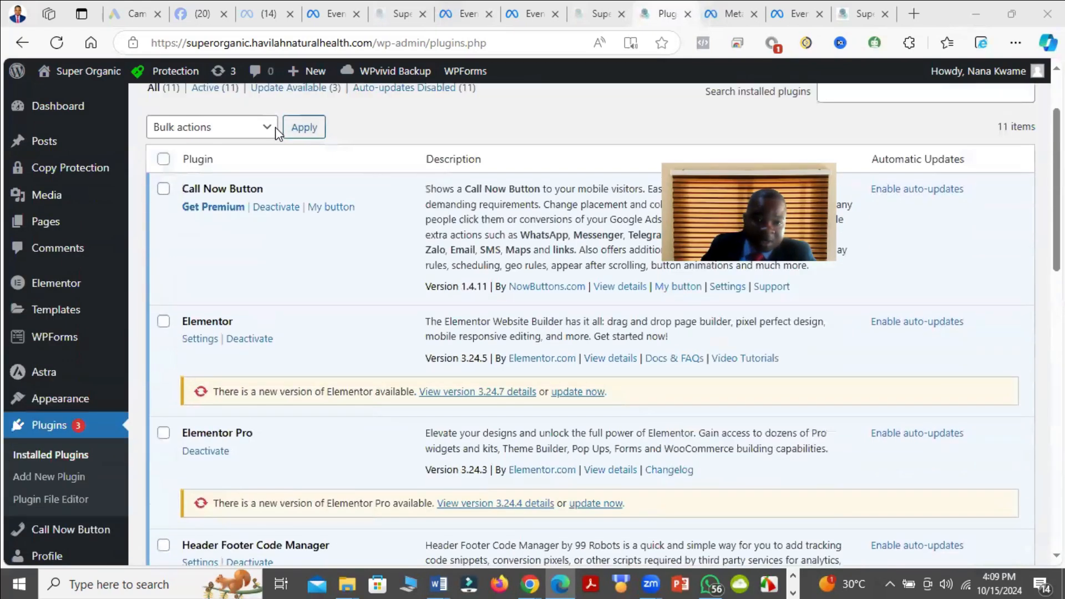
scroll(229, 166, "up", 2)
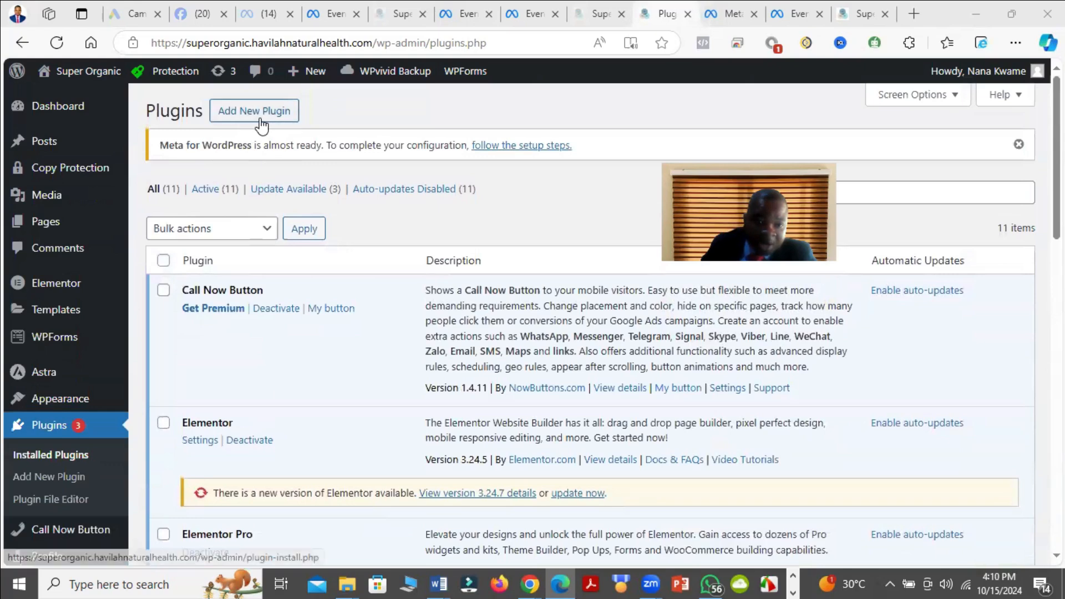
scroll(233, 128, "down", 7)
scroll(202, 427, "down", 3)
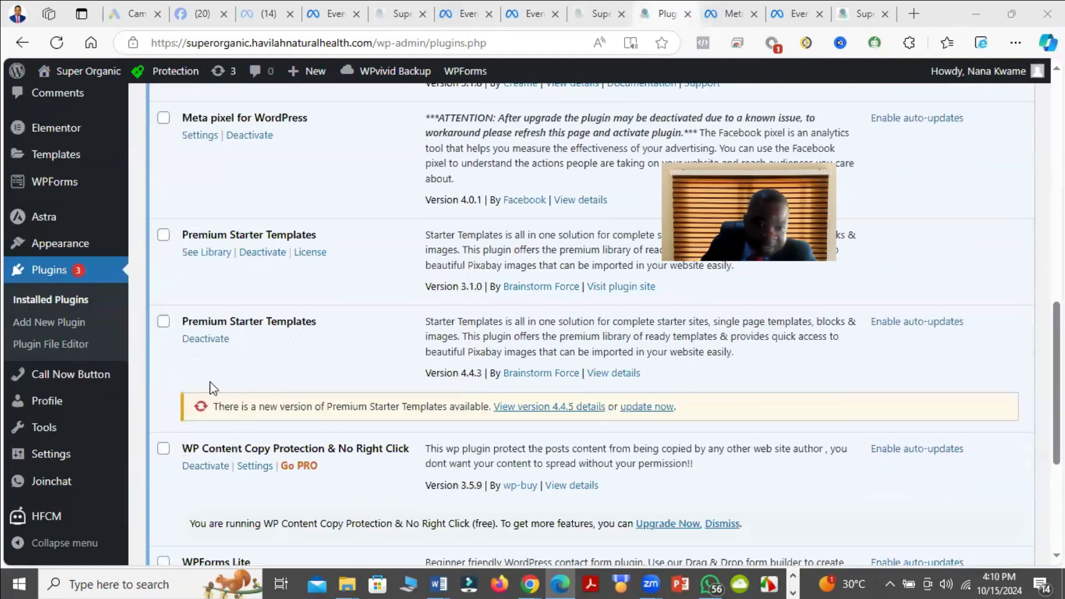
Step: Find the Header Footer Code Manager in the installed plugins and open its settings
scroll(211, 388, "down", 4)
scroll(268, 345, "down", 1)
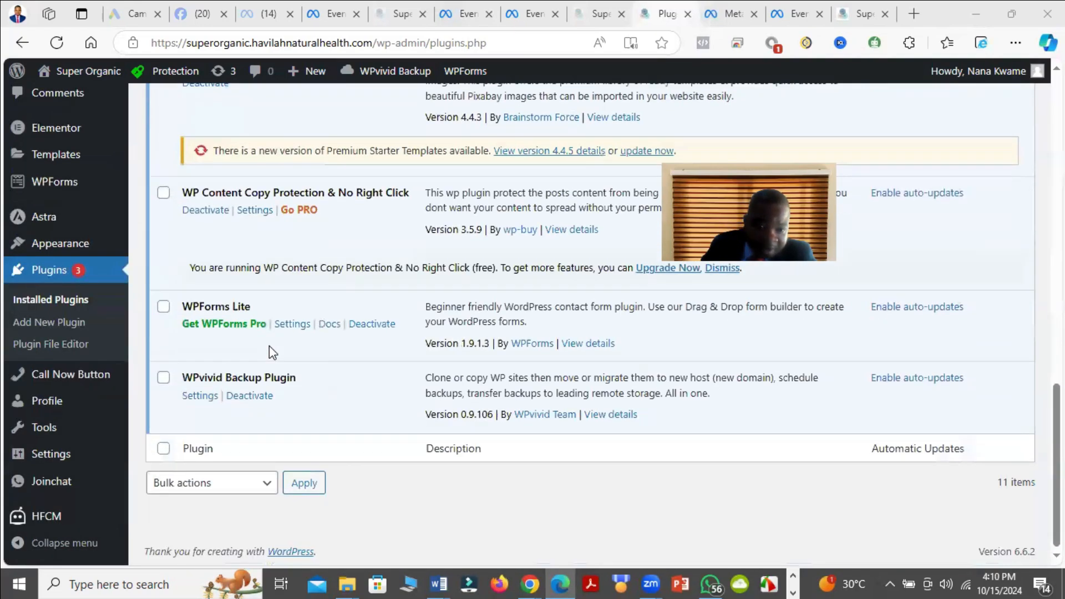
scroll(272, 345, "up", 7)
scroll(244, 258, "up", 4)
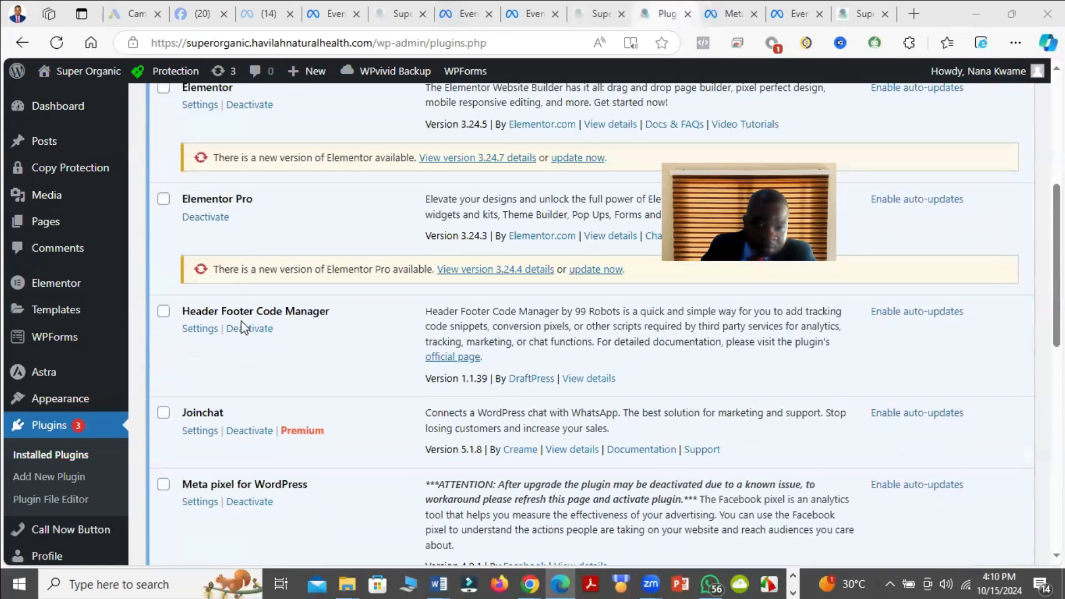
left_click(207, 335)
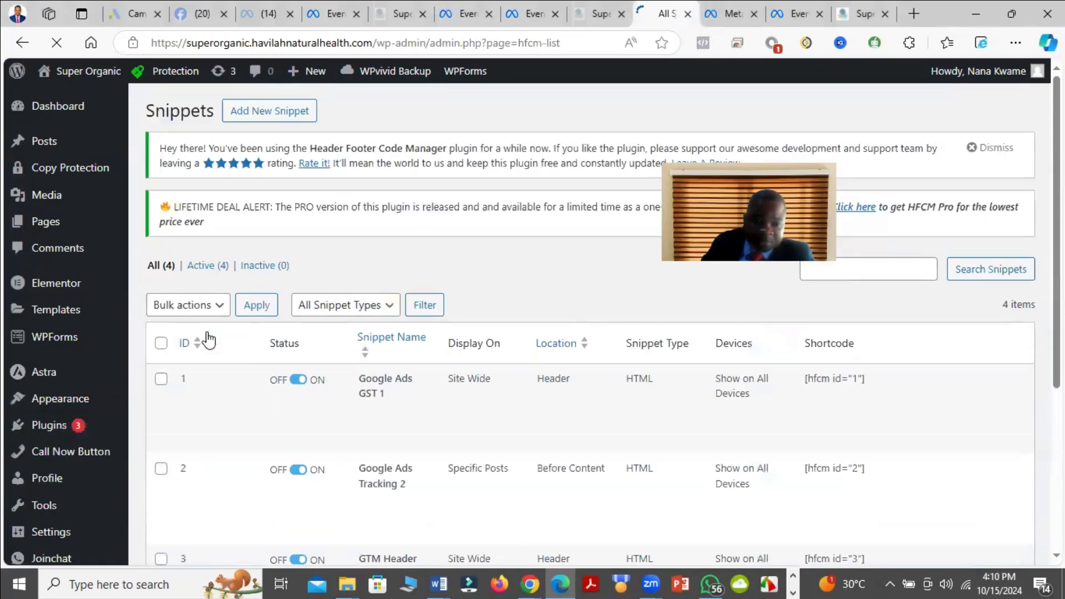
Step: Look over the existing header and footer snippets and start adding a new snippet
scroll(222, 333, "down", 1)
scroll(373, 315, "down", 3)
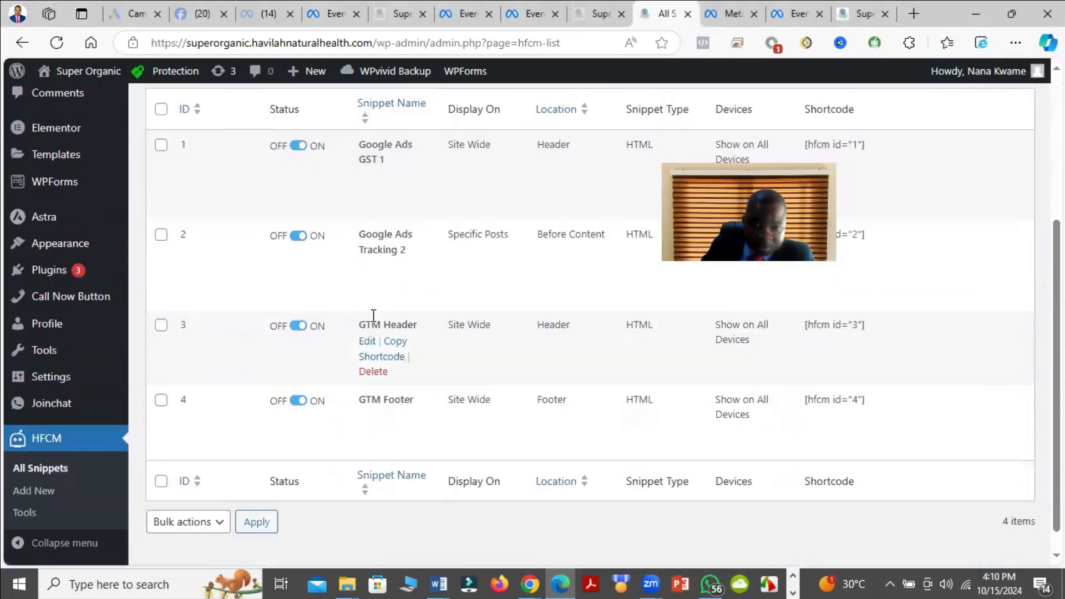
scroll(405, 319, "up", 4)
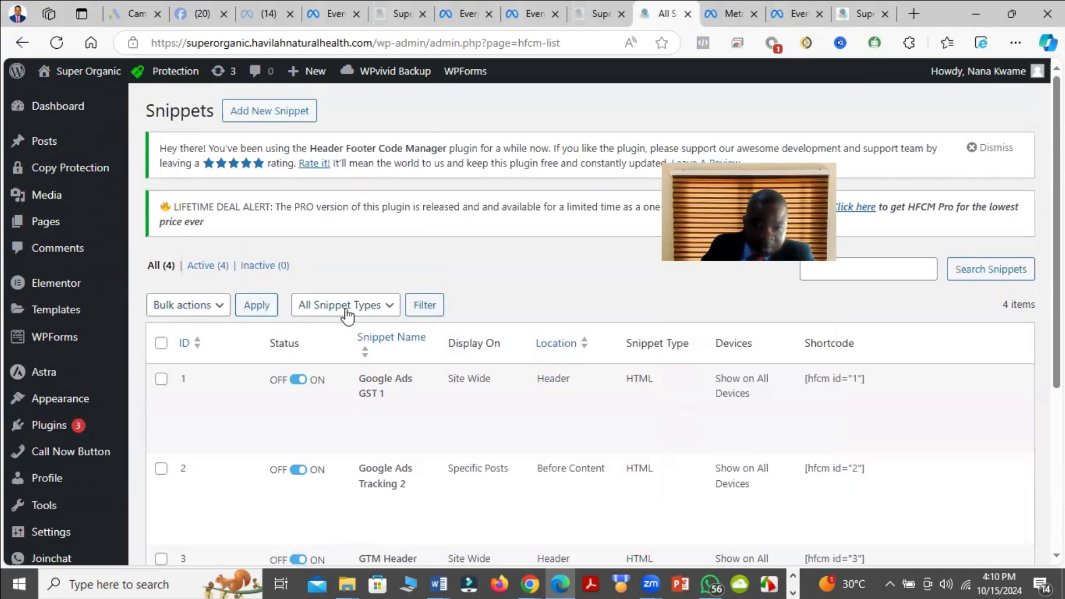
left_click(283, 111)
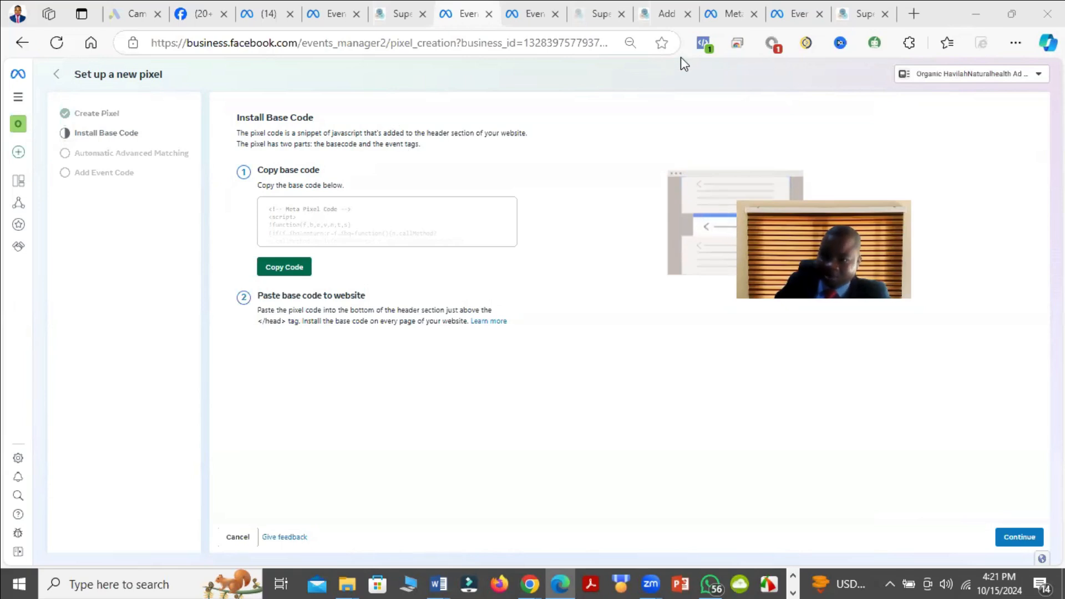
Step: Return to the Facebook Pixel Header snippet form and paste the copied Meta pixel base code into its code area
left_click(853, 11)
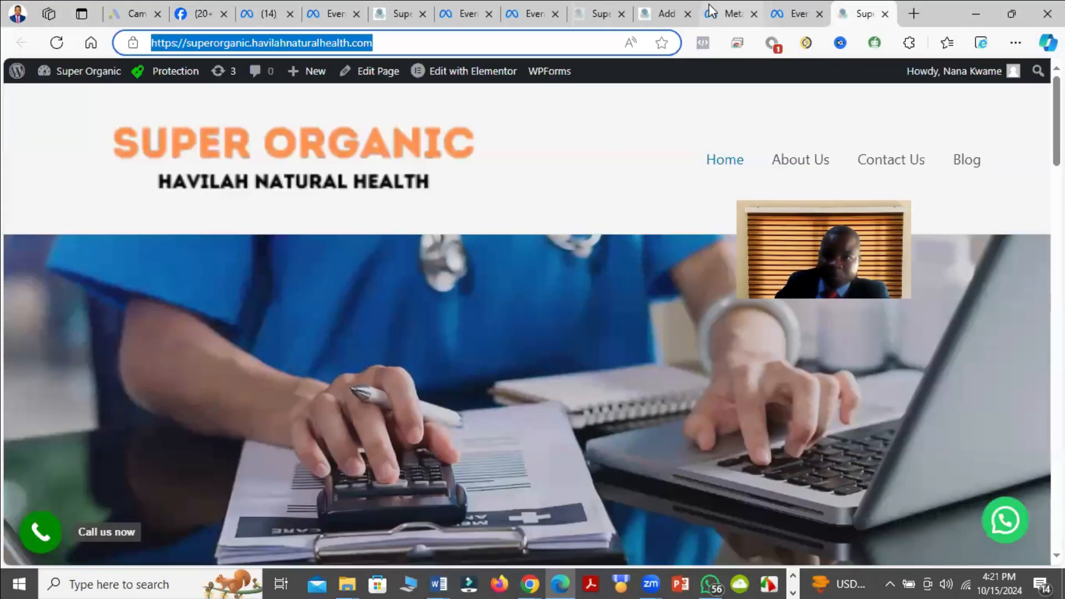
left_click(664, 2)
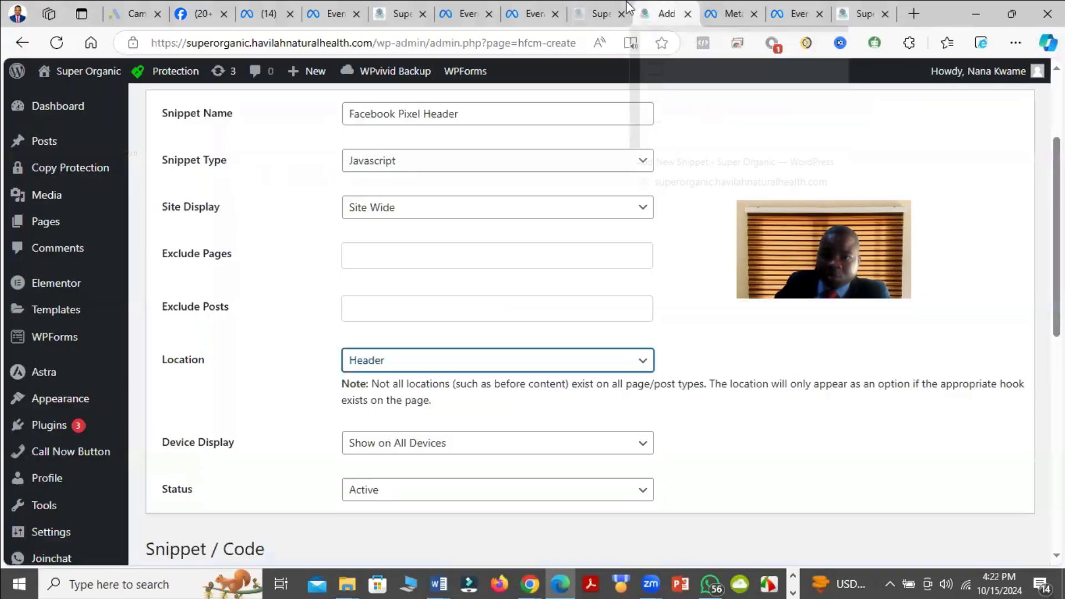
left_click(604, 2)
left_click(655, 3)
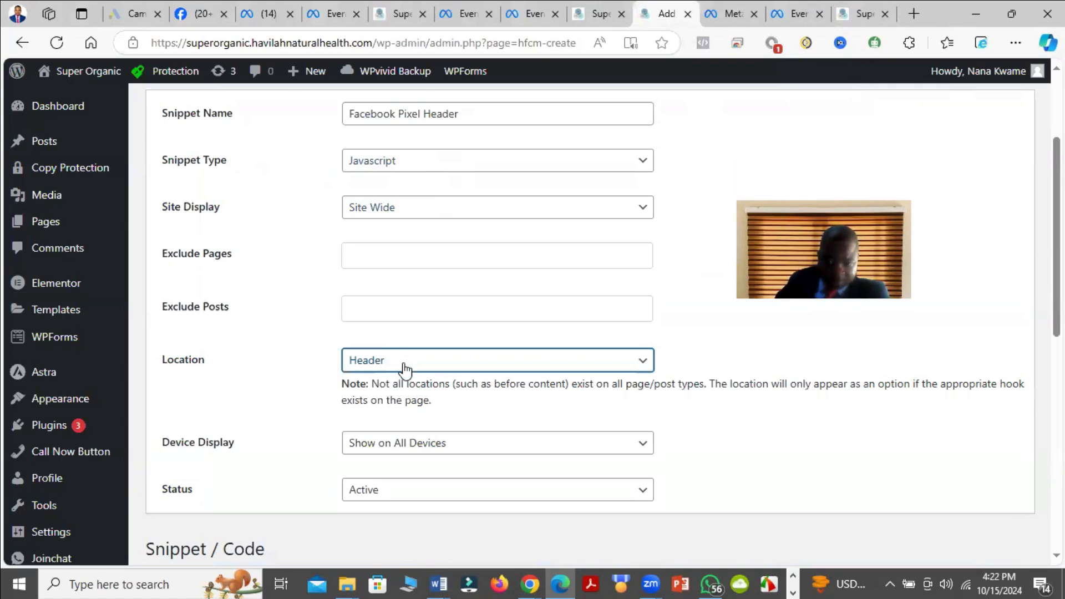
scroll(428, 366, "down", 3)
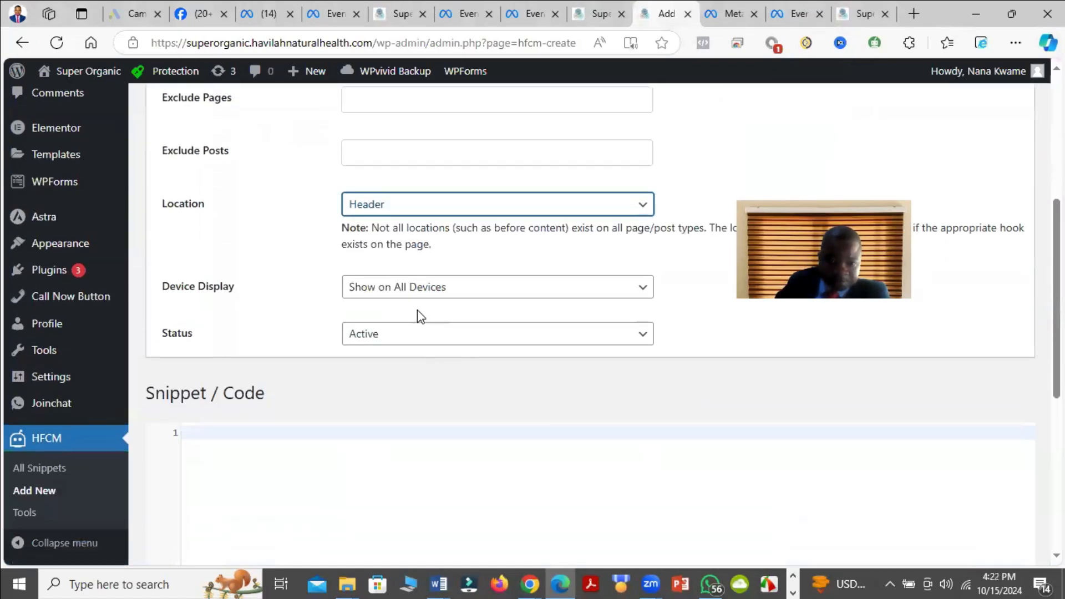
scroll(420, 315, "down", 3)
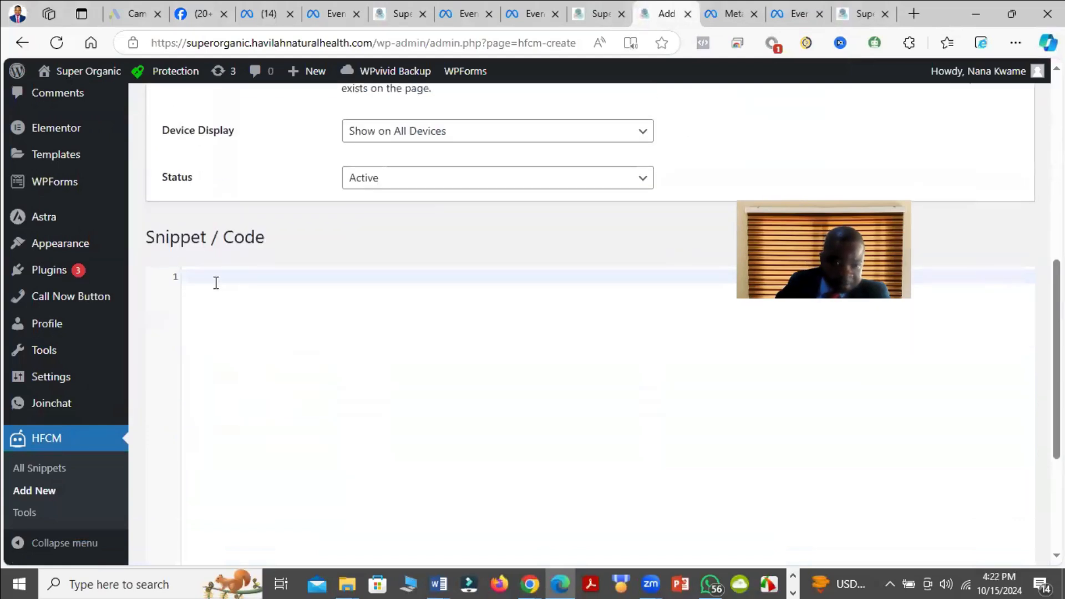
right_click(216, 283)
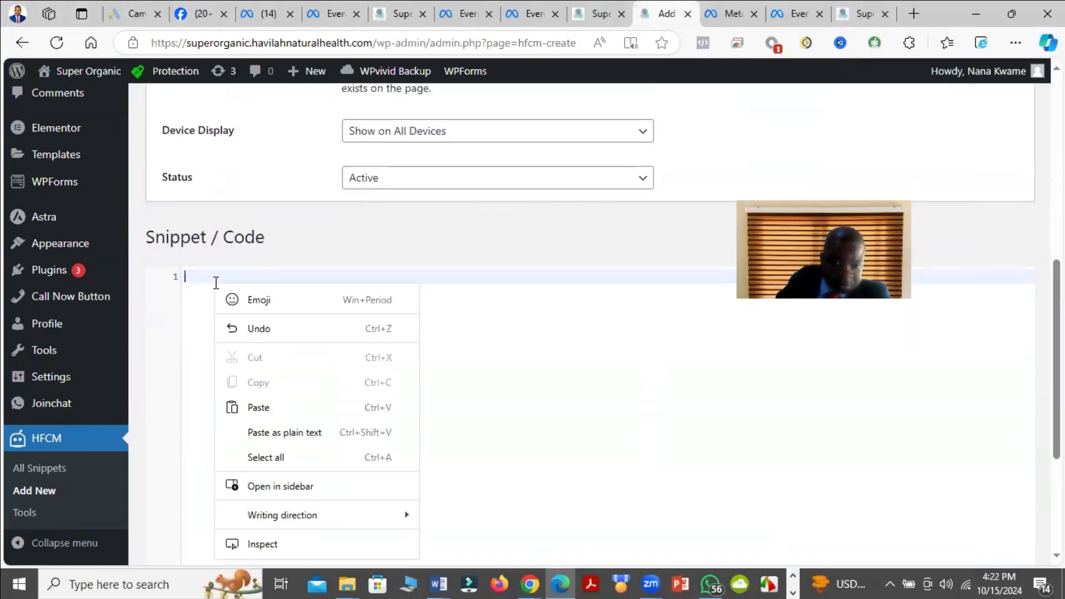
left_click(270, 409)
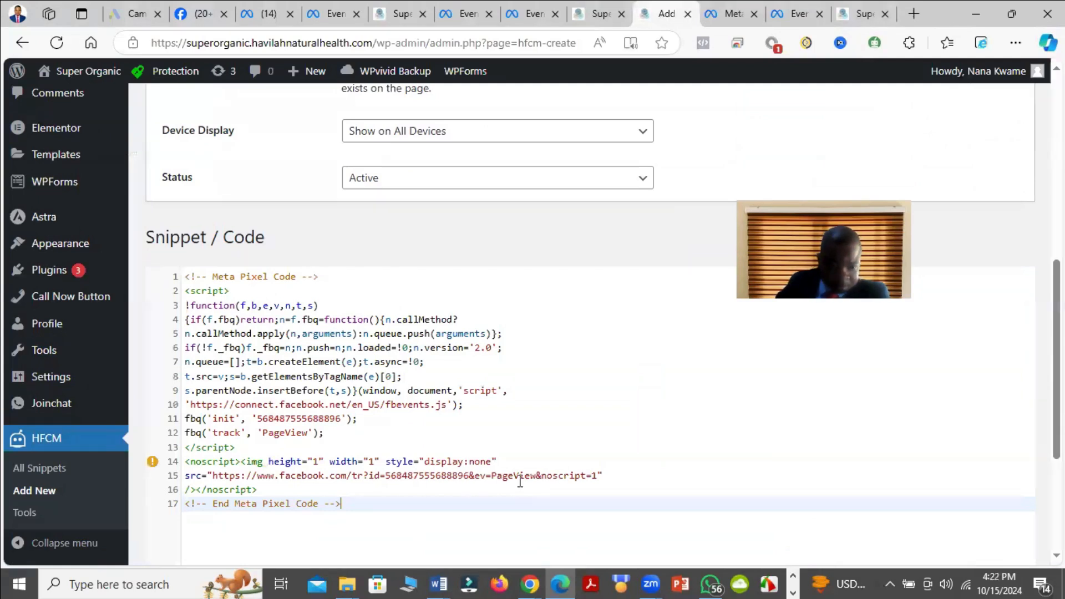
Step: Rename the new snippet as Facebook Pixel Base Code and save it
scroll(696, 463, "down", 2)
scroll(245, 398, "up", 6)
scroll(264, 211, "up", 3)
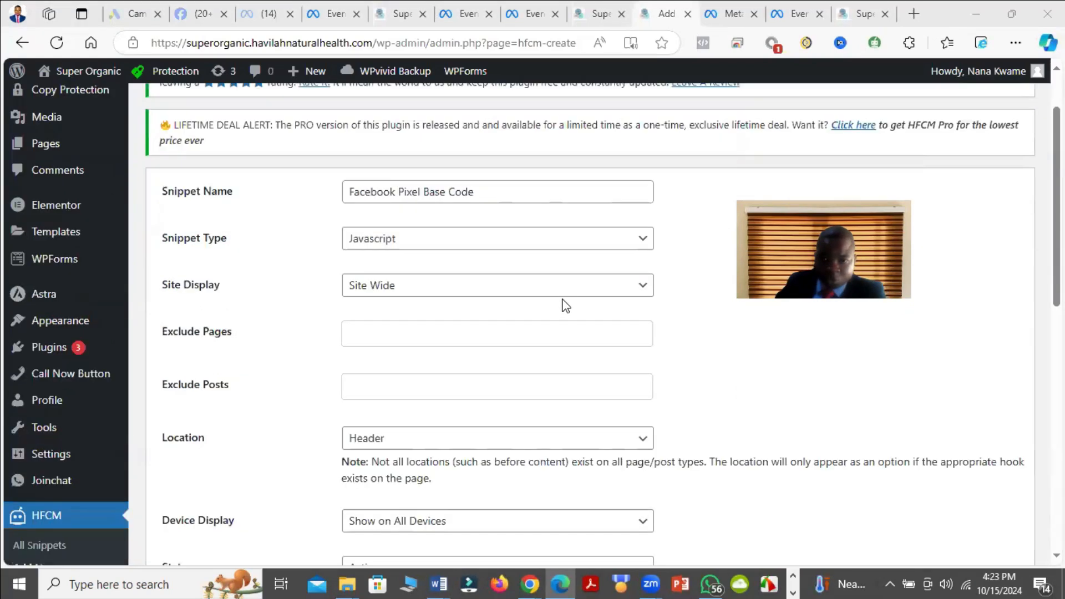
scroll(563, 302, "up", 2)
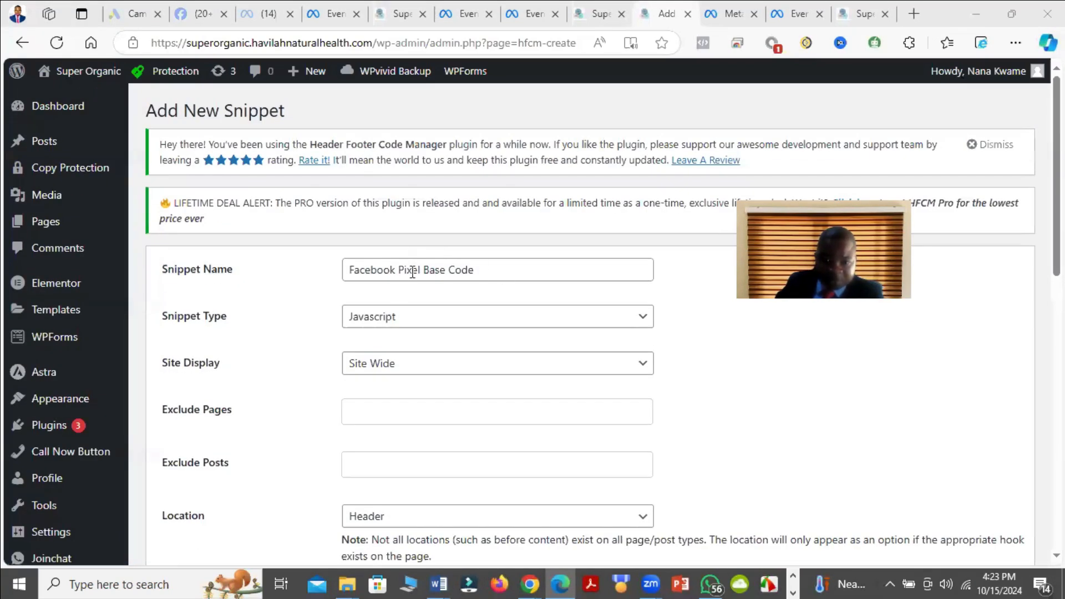
scroll(471, 273, "down", 15)
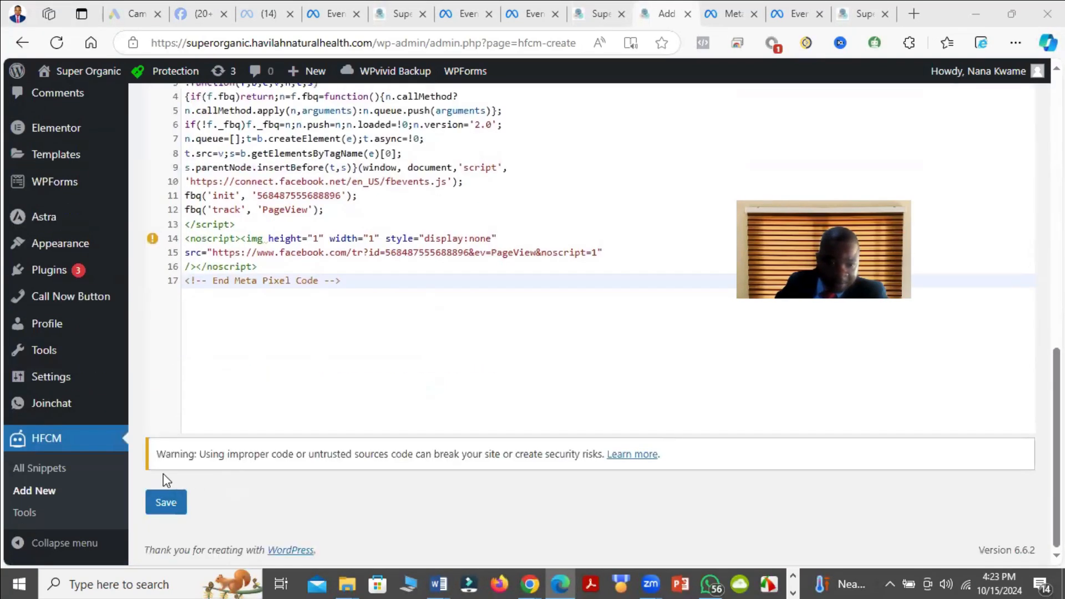
left_click(166, 504)
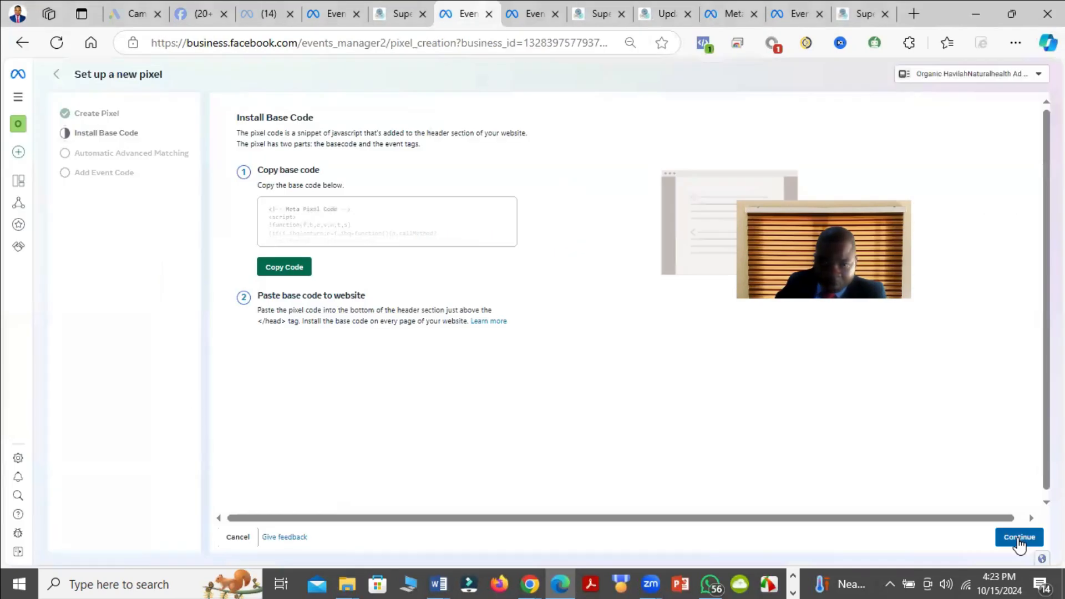
Step: Continue the pixel setup through the base code and Automatic Advanced Matching stages and finish at the pixel overview
left_click(1020, 538)
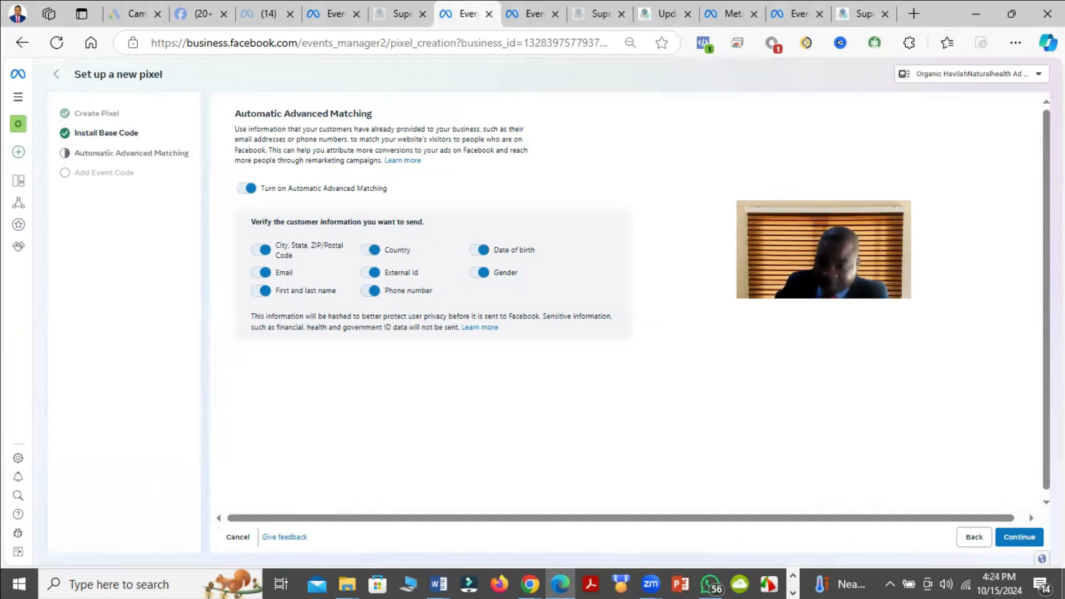
left_click(1024, 537)
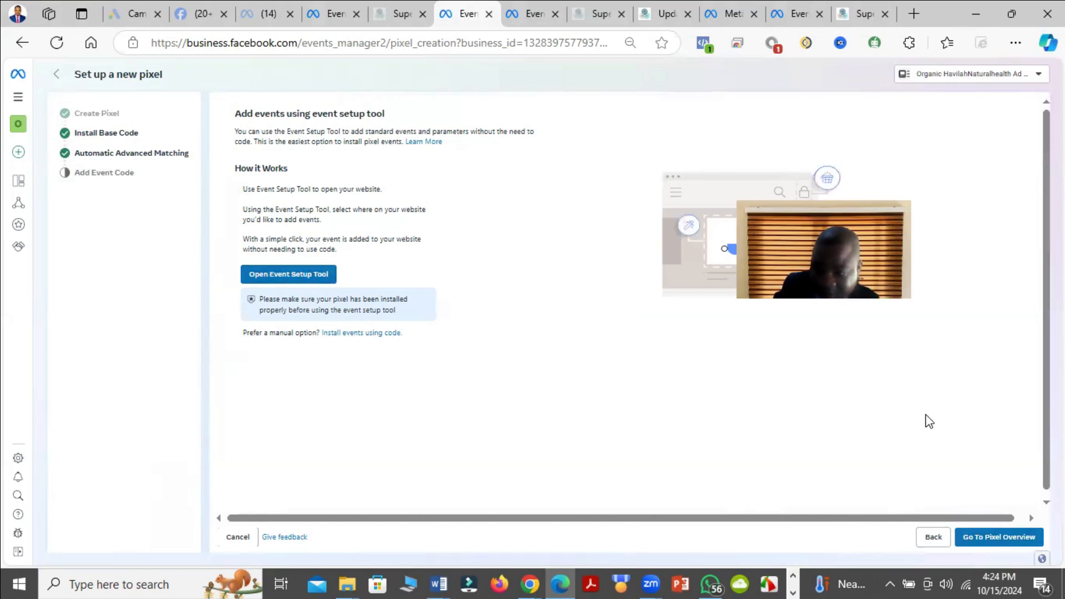
left_click(1009, 543)
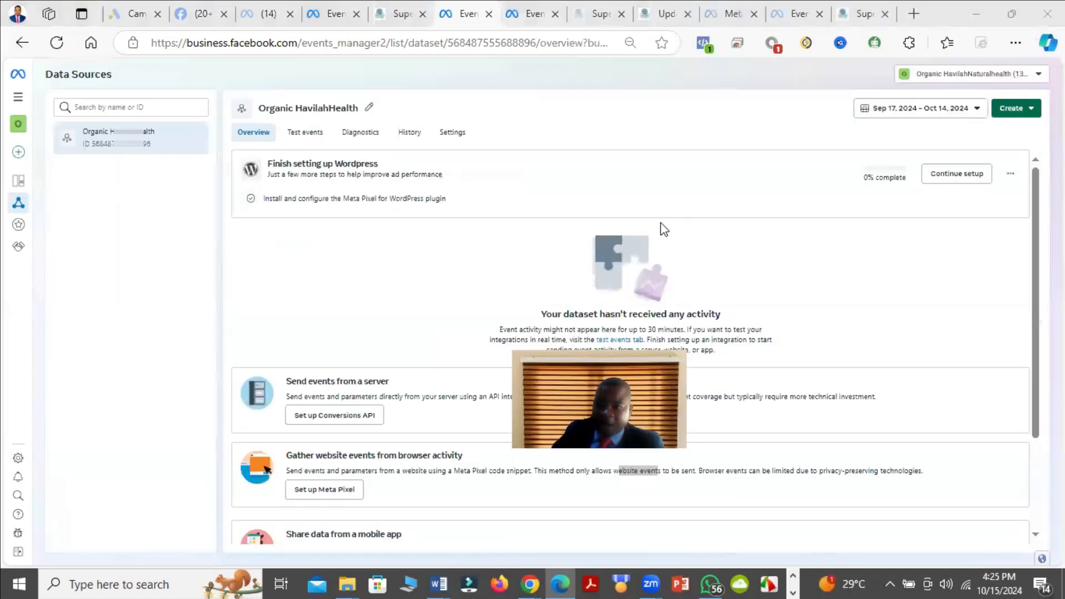
Step: Open the dataset's test events and expand the check for correctly set up website events, ready for a website URL
left_click(312, 133)
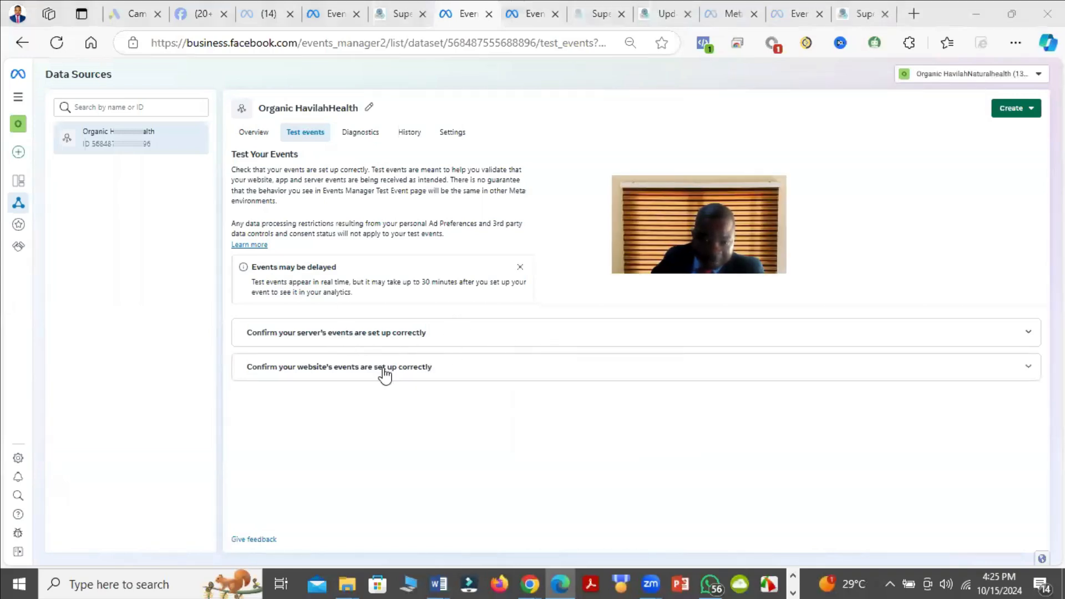
left_click(1030, 368)
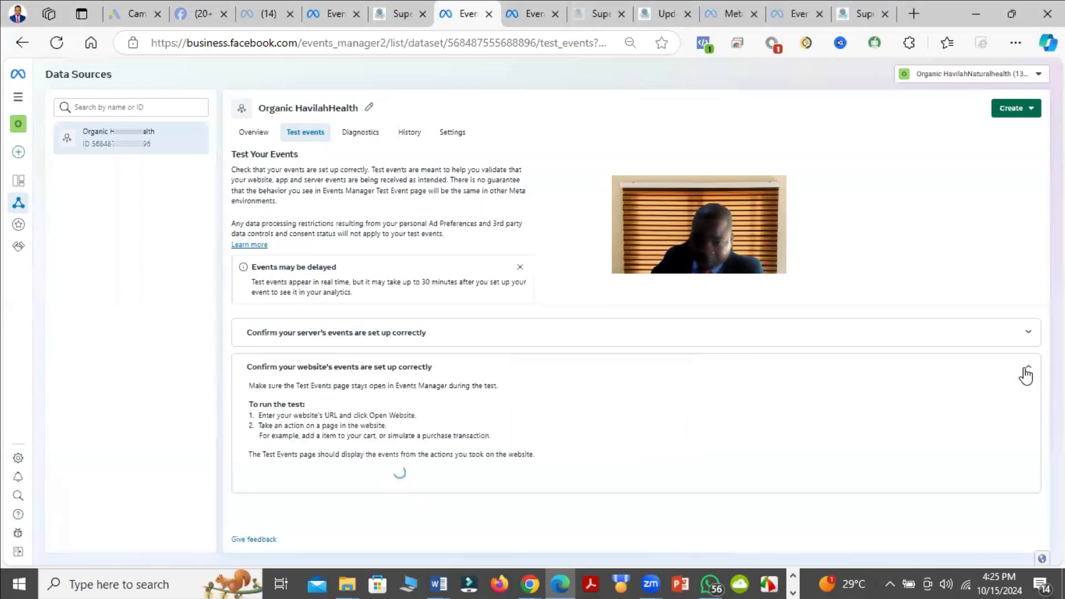
left_click(328, 478)
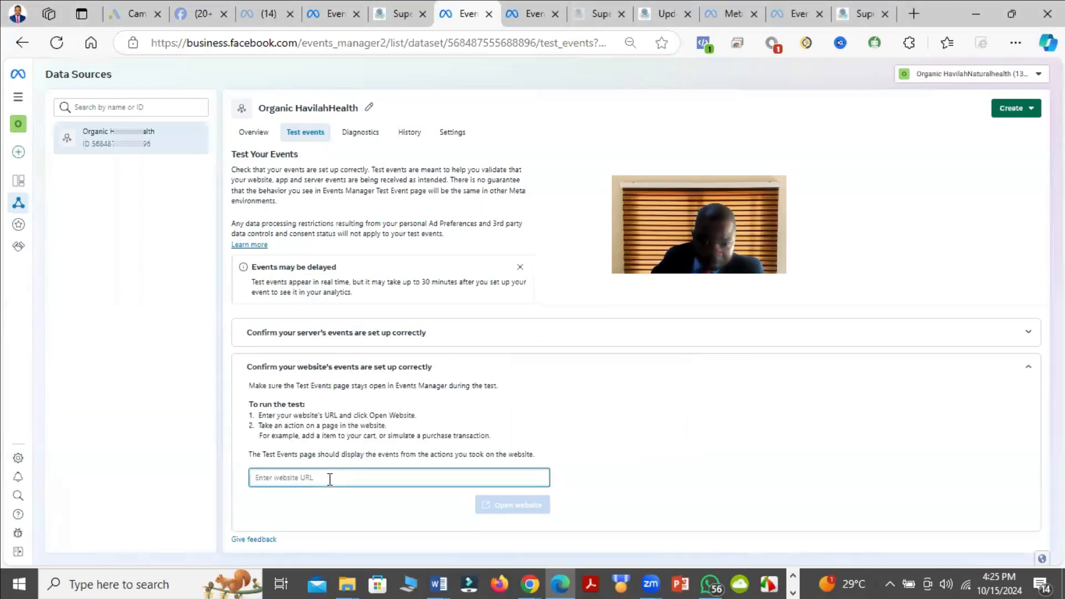
left_click(674, 11)
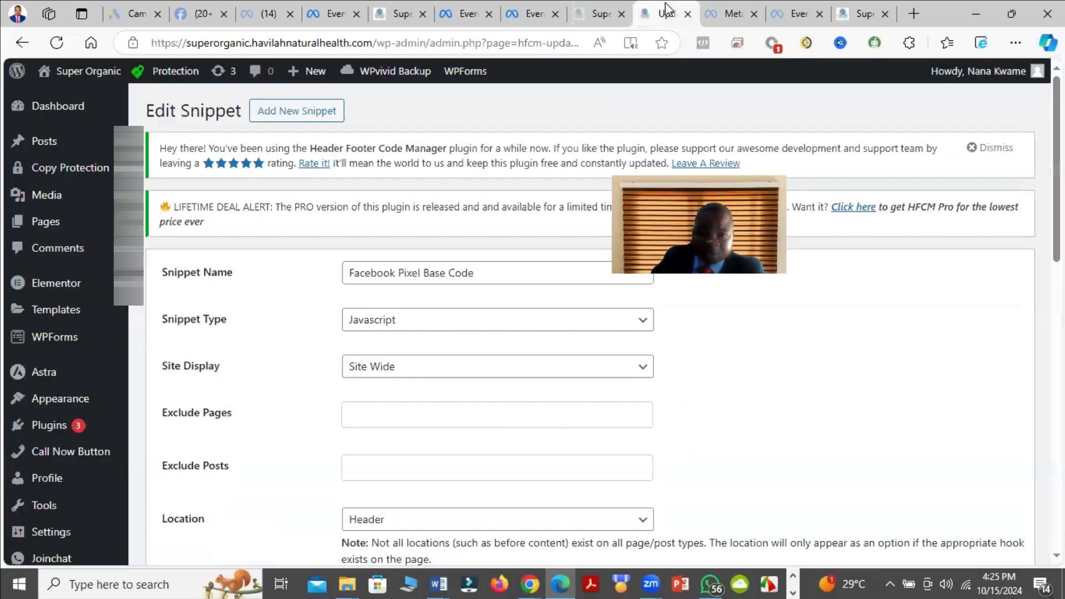
left_click(599, 8)
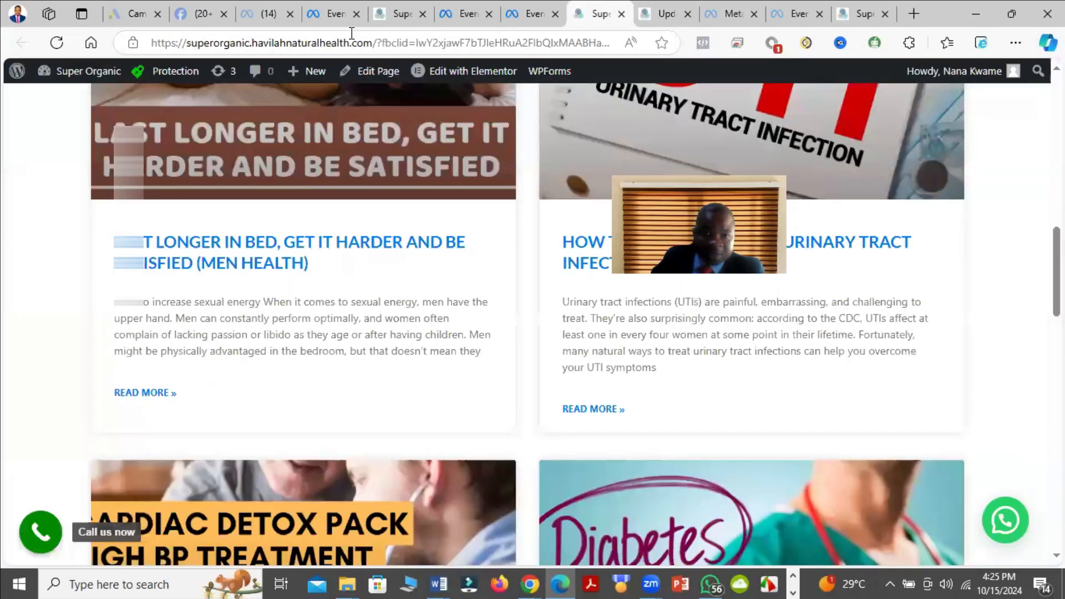
left_click(318, 42)
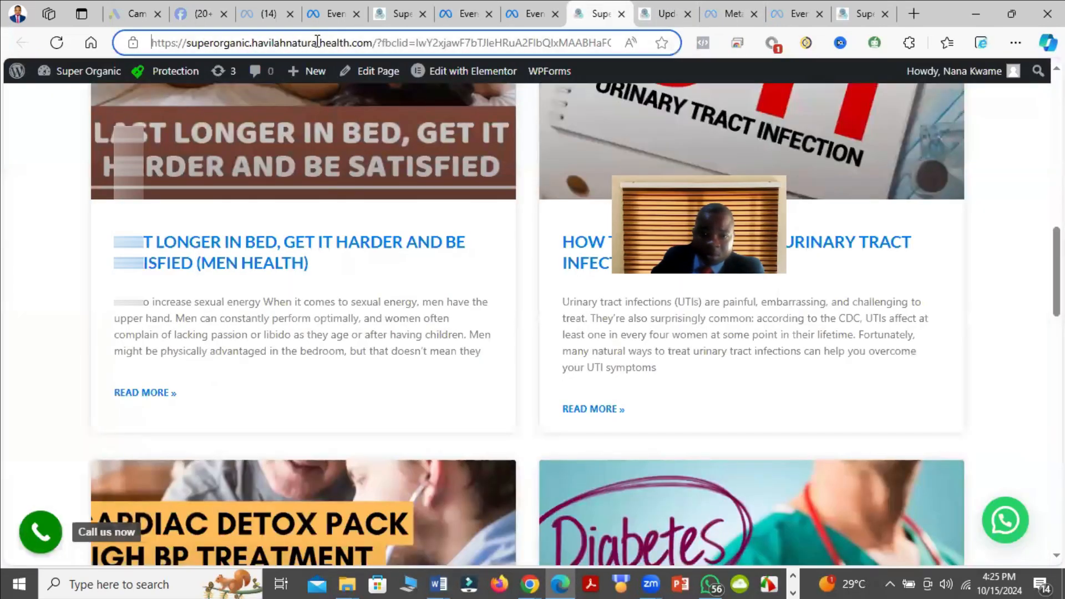
right_click(318, 42)
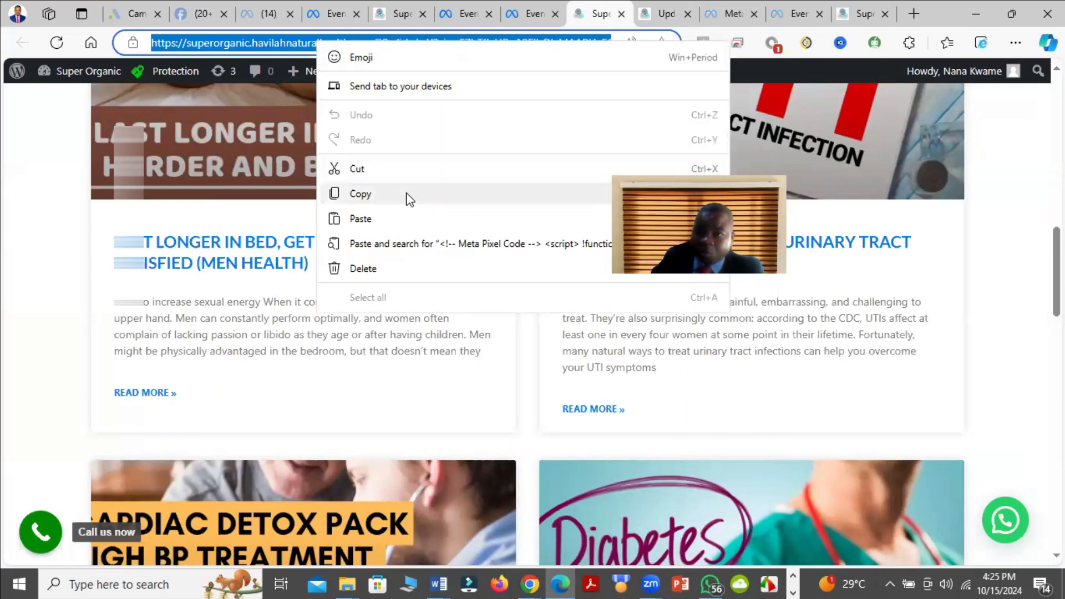
left_click(859, 13)
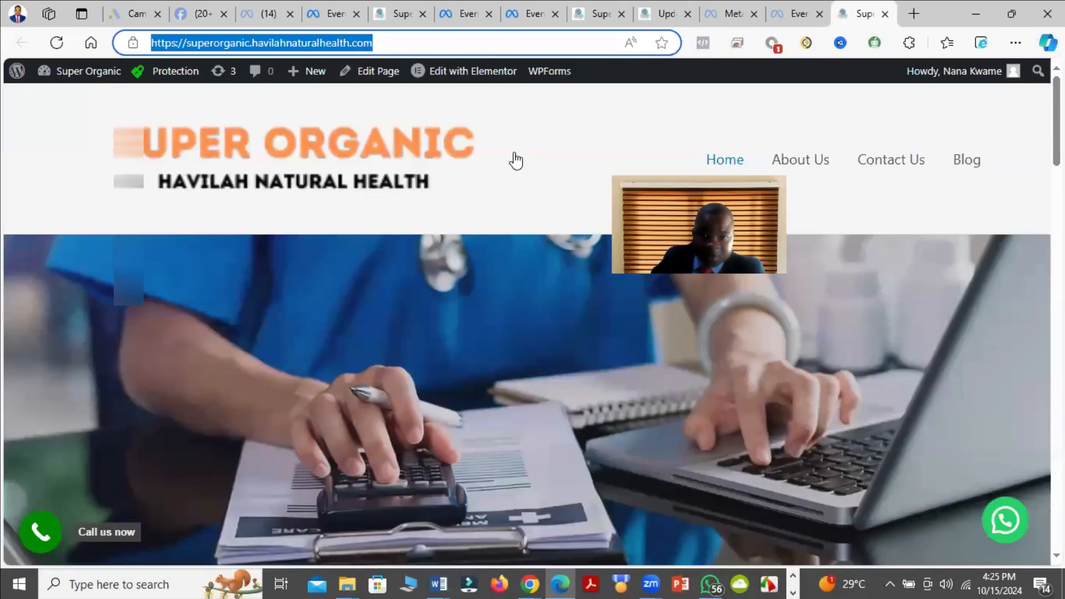
right_click(263, 41)
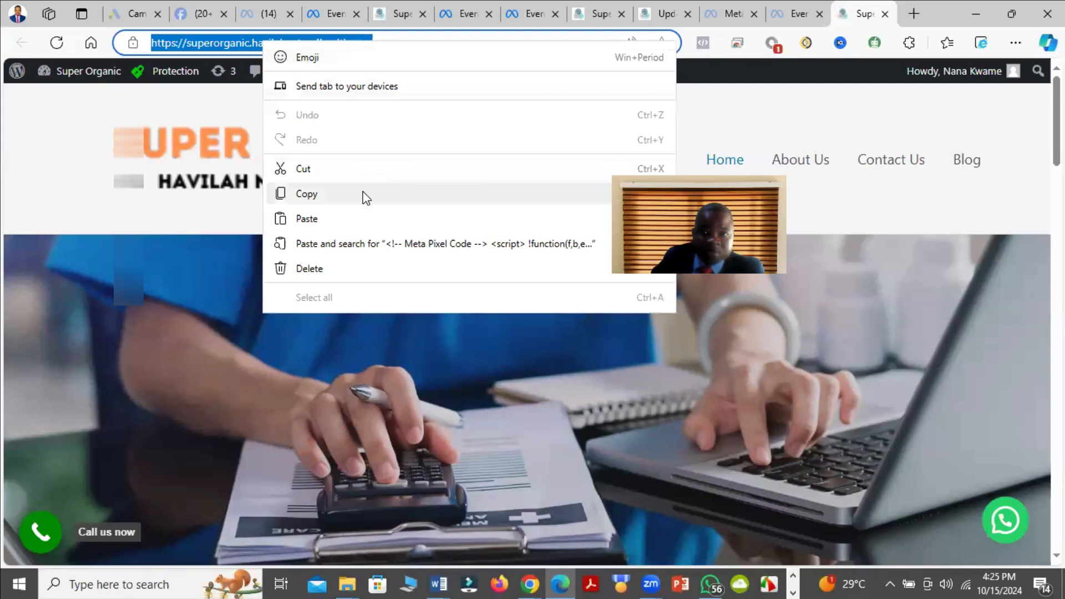
left_click(366, 194)
left_click(319, 8)
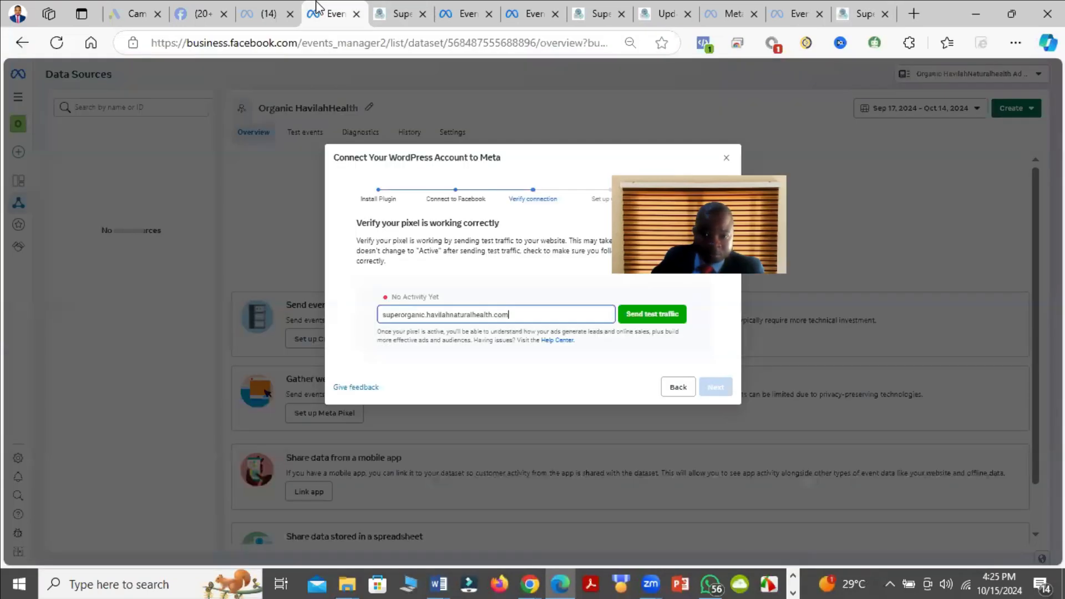
left_click(208, 11)
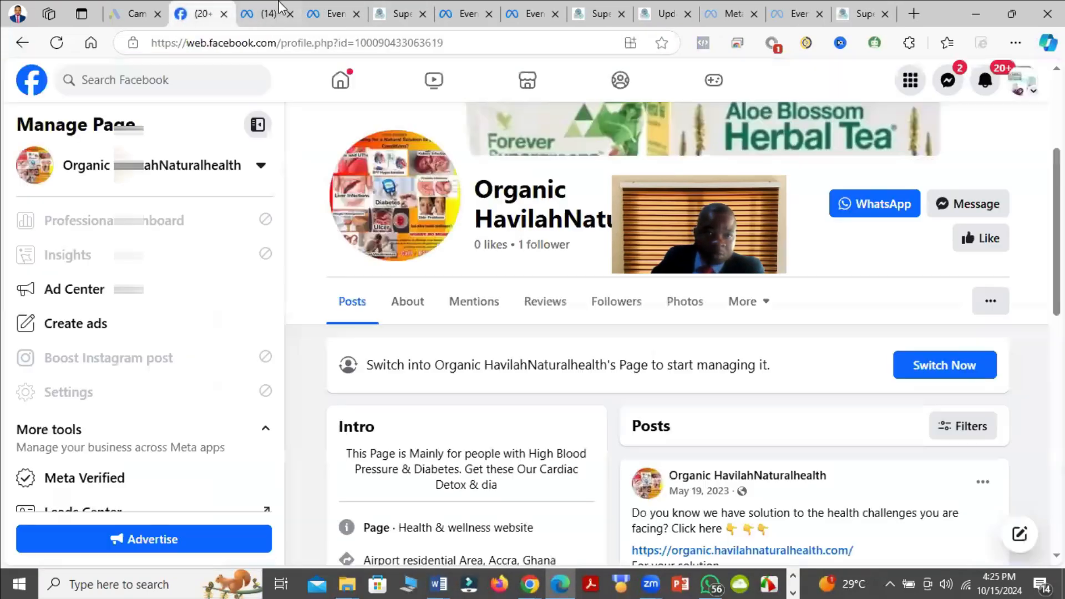
left_click(281, 10)
left_click(394, 12)
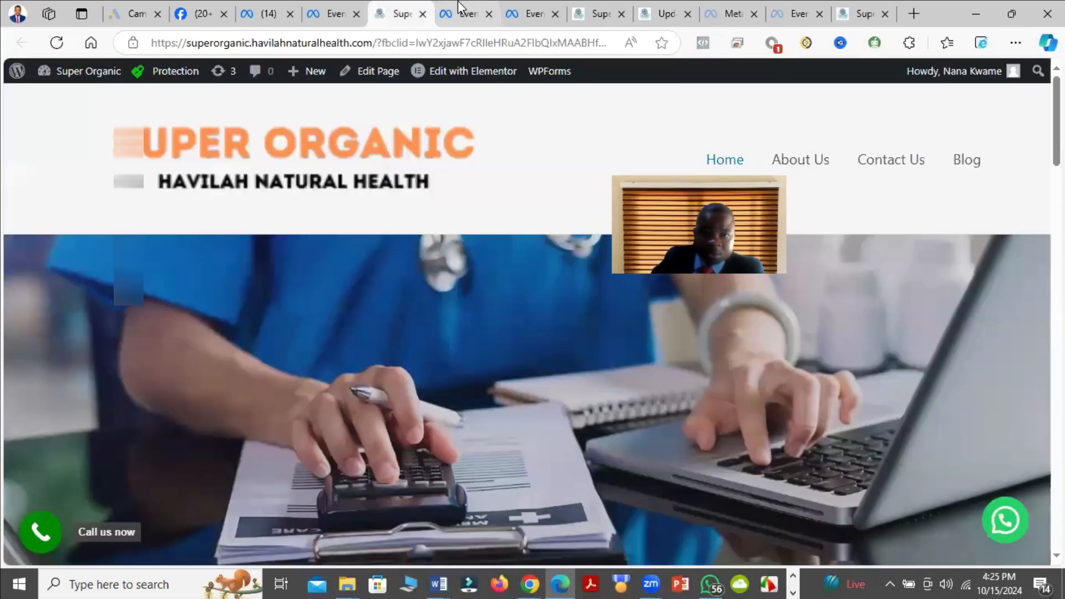
left_click(458, 7)
right_click(376, 483)
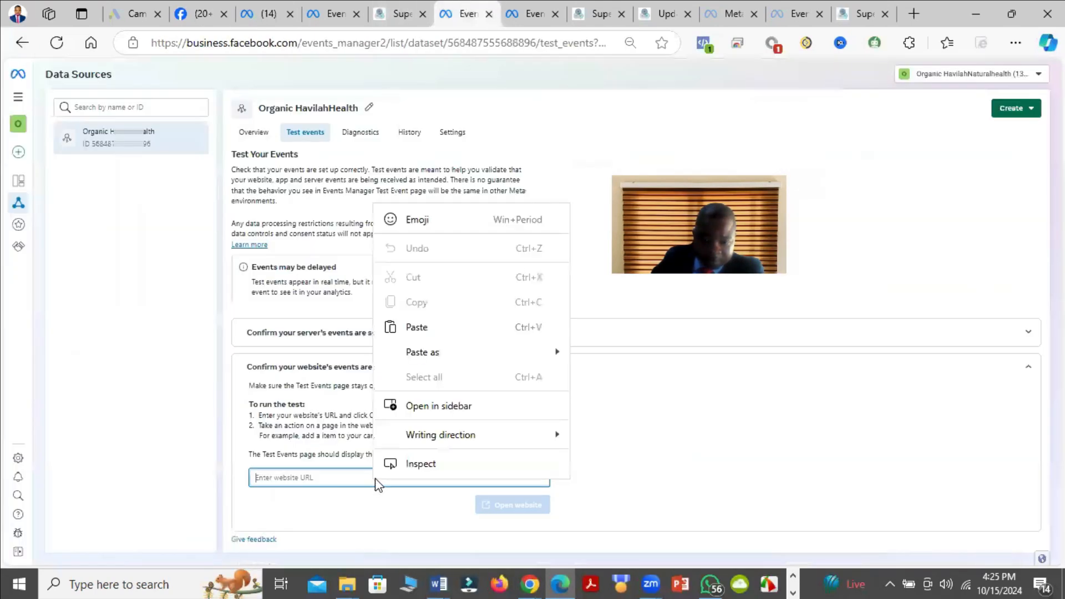
left_click(436, 335)
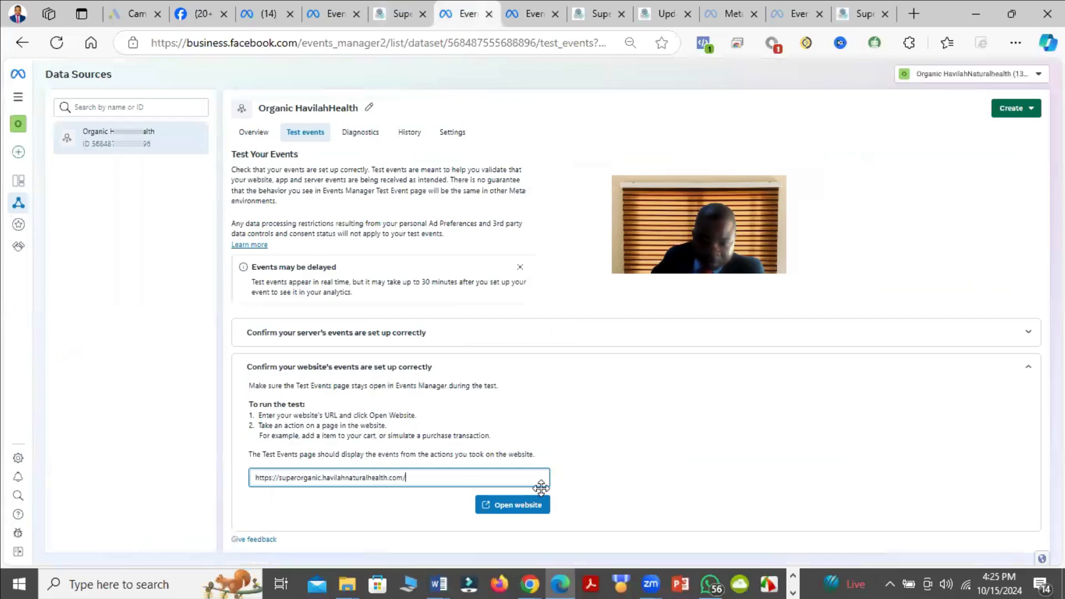
left_click(527, 506)
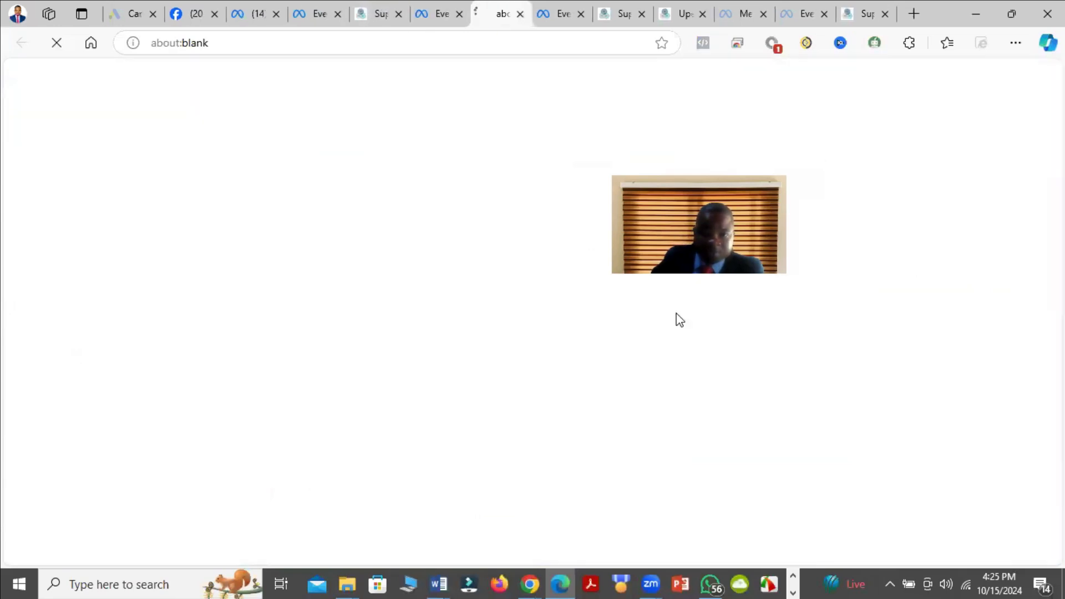
Step: Browse the opened website's home page, visit its About Us page and return to Home to generate page view events
scroll(451, 258, "down", 15)
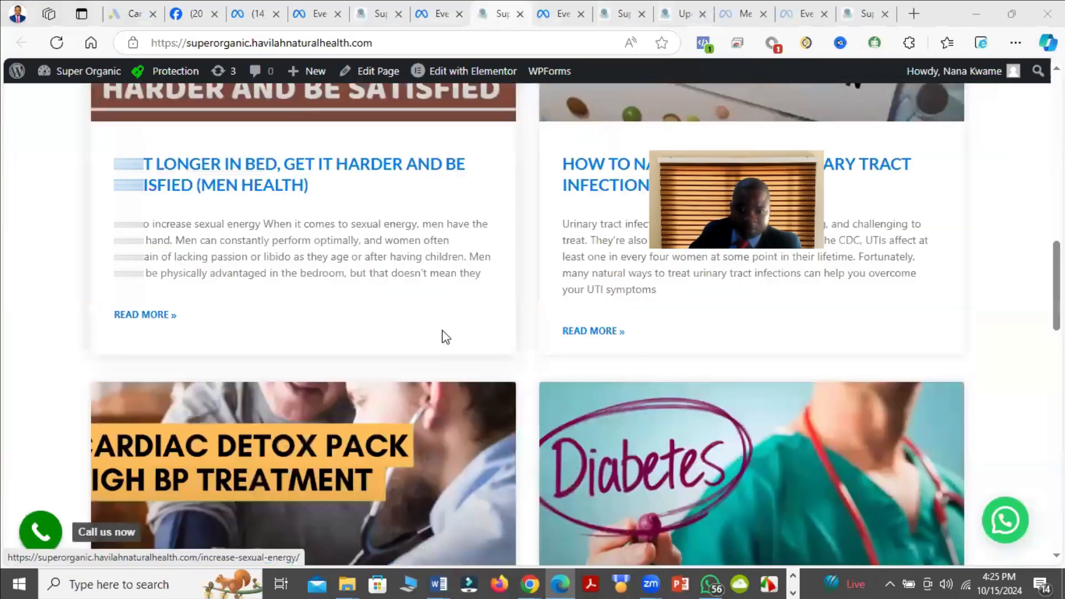
left_click(566, 259)
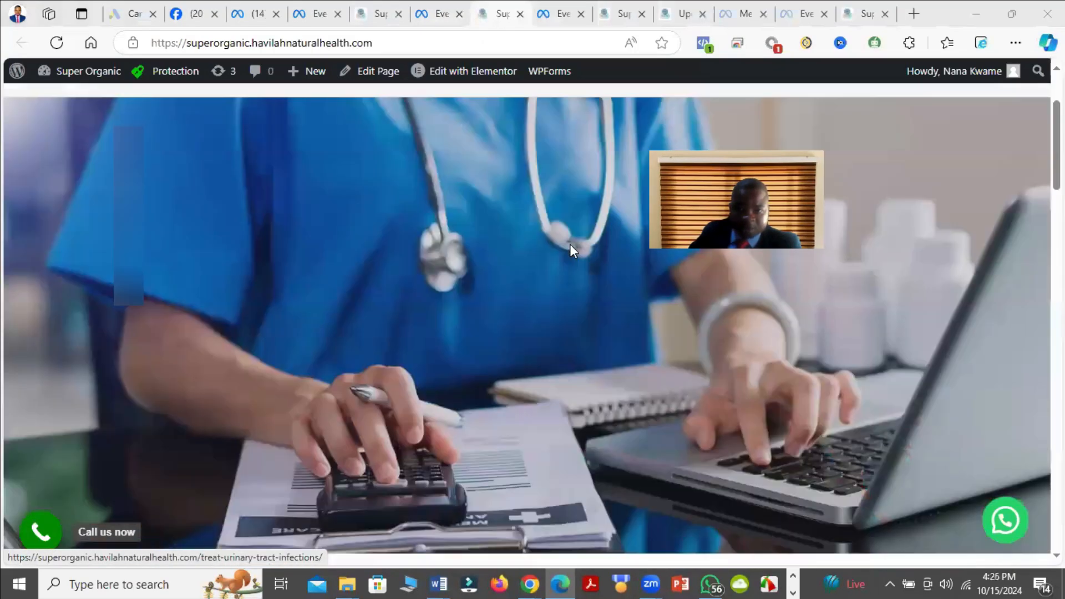
scroll(570, 244, "up", 3)
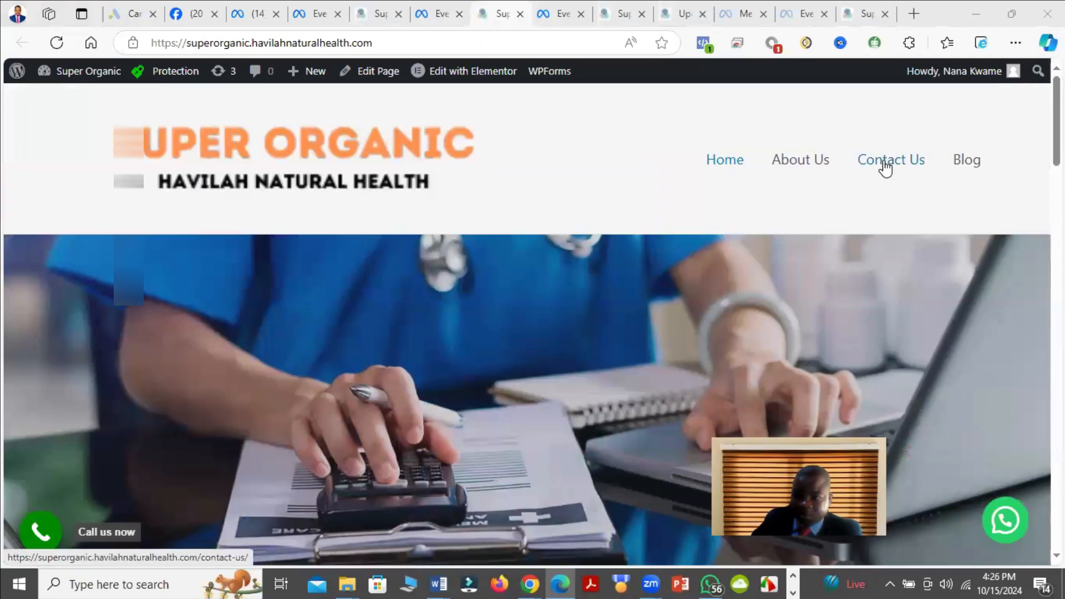
left_click(803, 172)
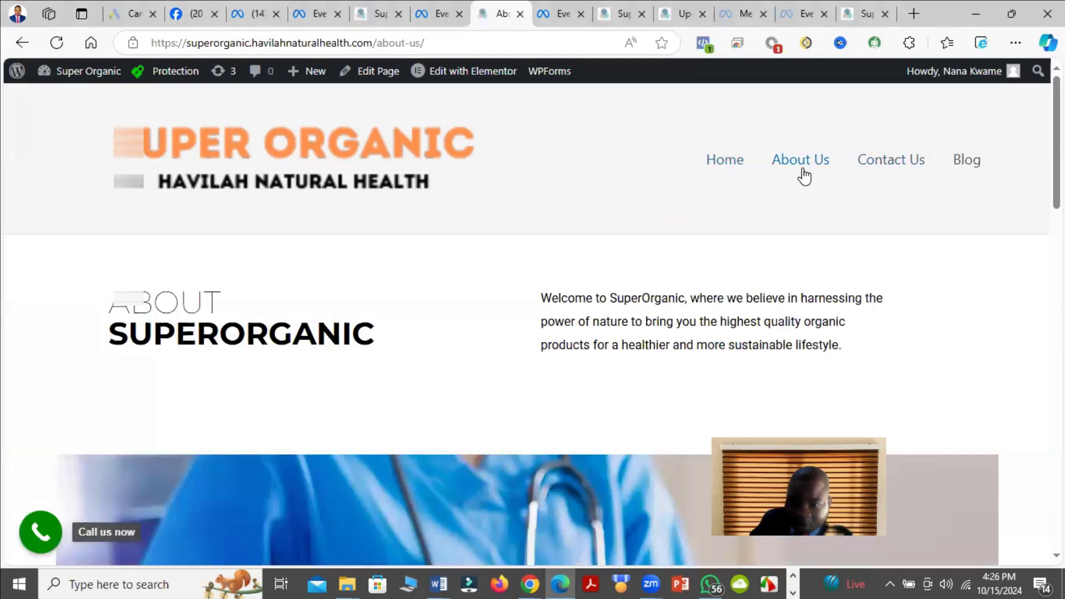
left_click(722, 161)
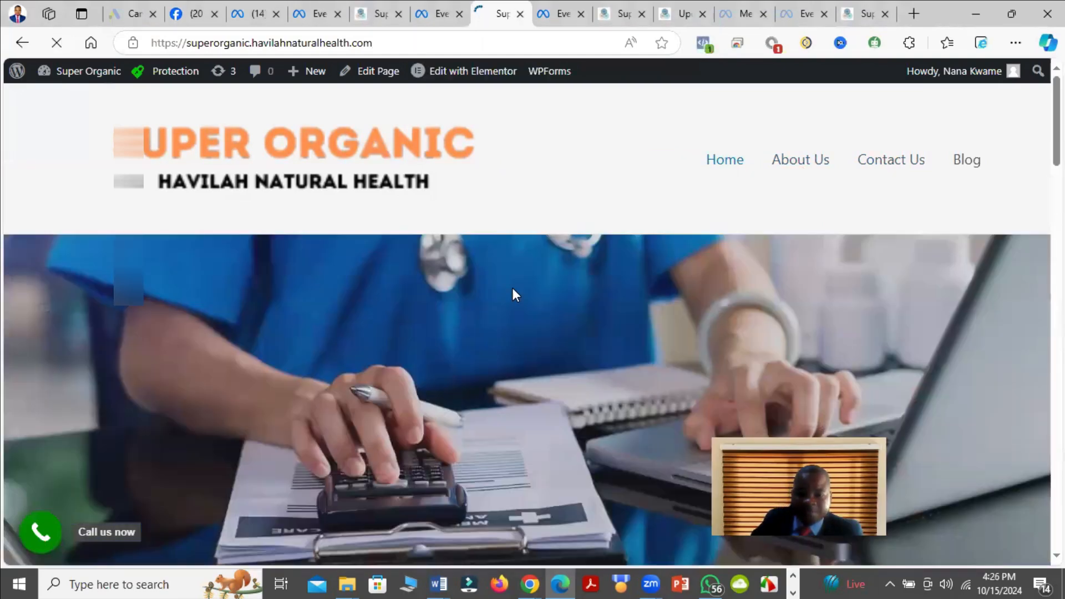
Step: Open and skim the men's health post on increasing sexual energy from the home page, and return to the dataset's test events
scroll(511, 299, "down", 10)
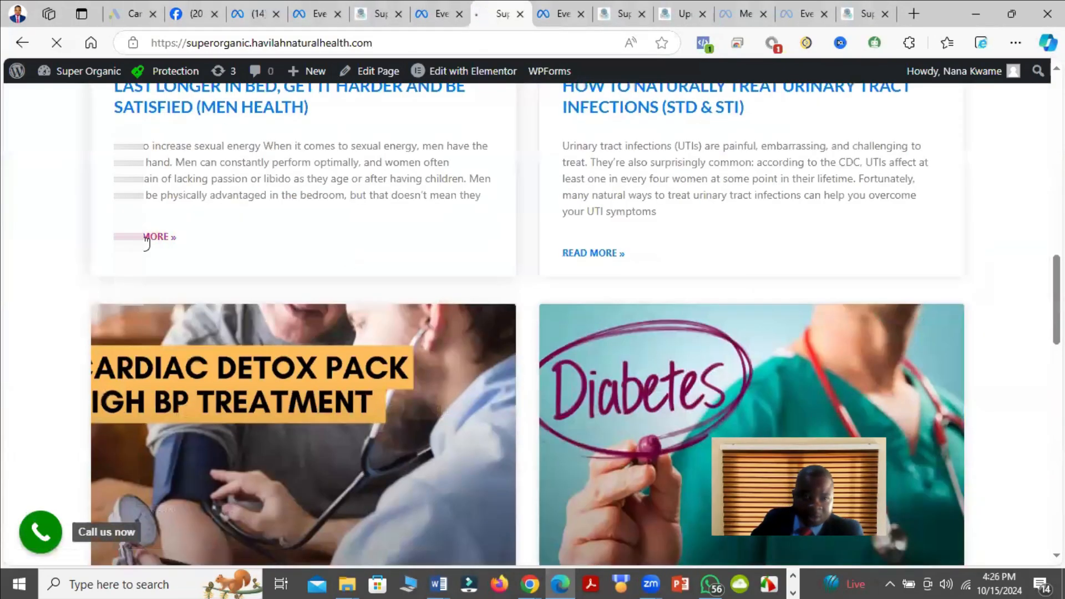
scroll(582, 327, "down", 10)
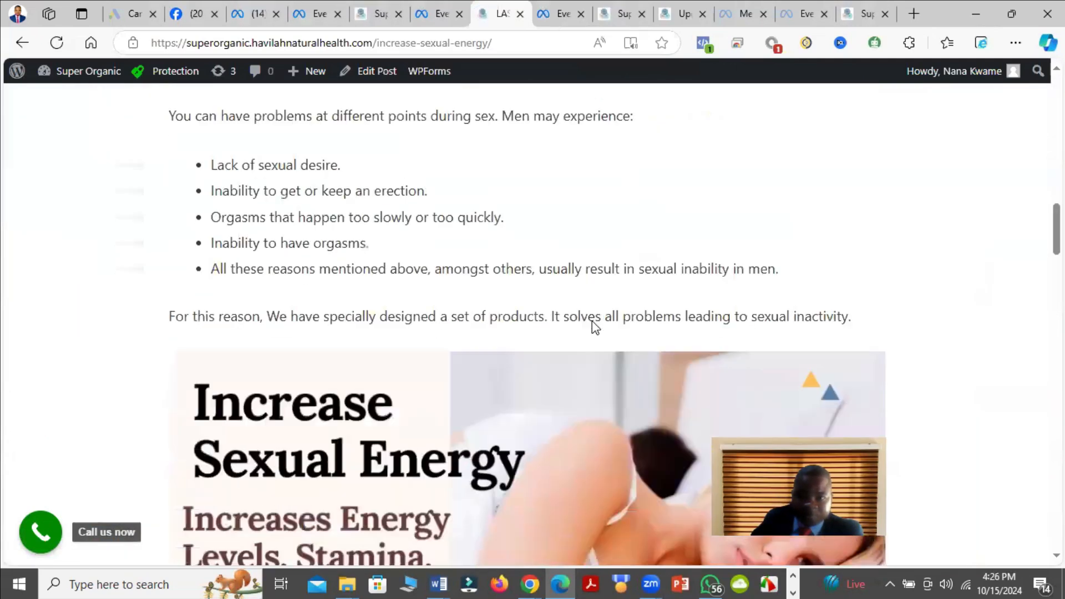
scroll(592, 321, "up", 10)
left_click(438, 13)
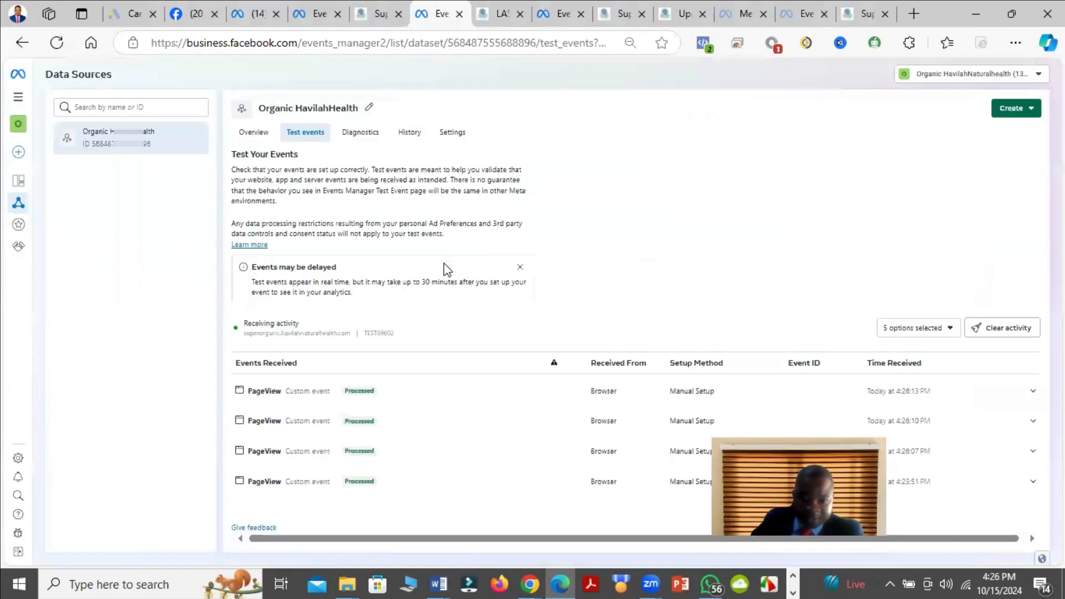